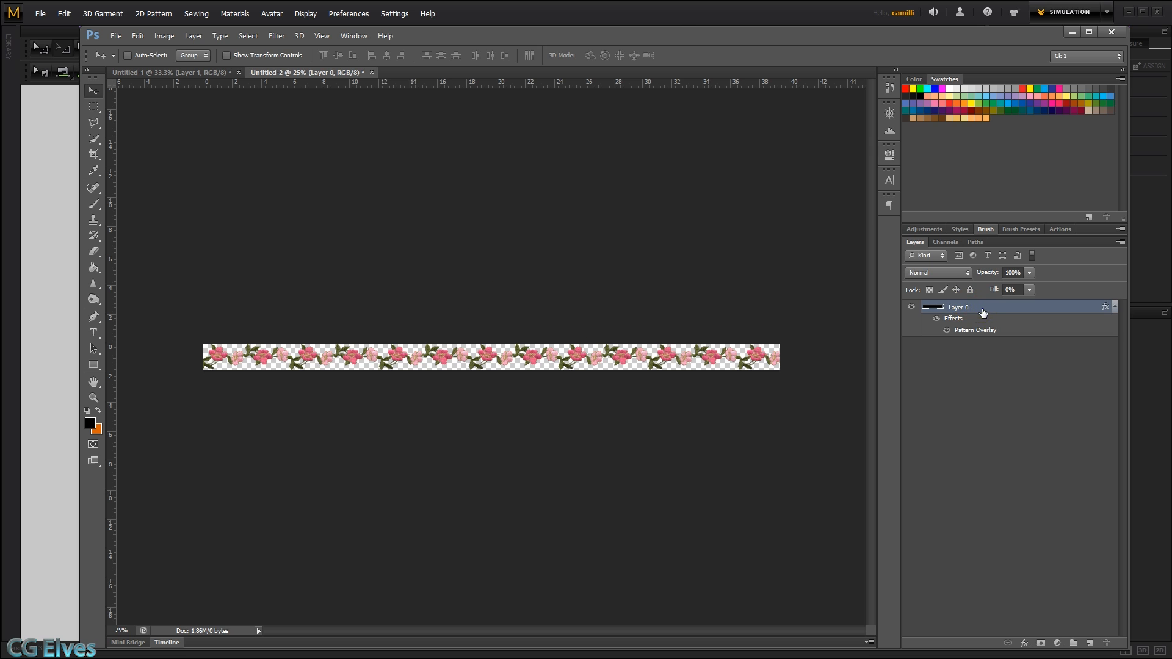
- Convert the flower strip's Layer 0 into a smart object and copy it onto the dress in the Untitled-1 document
{"action": "left_click", "coordinate": [1018, 377]}
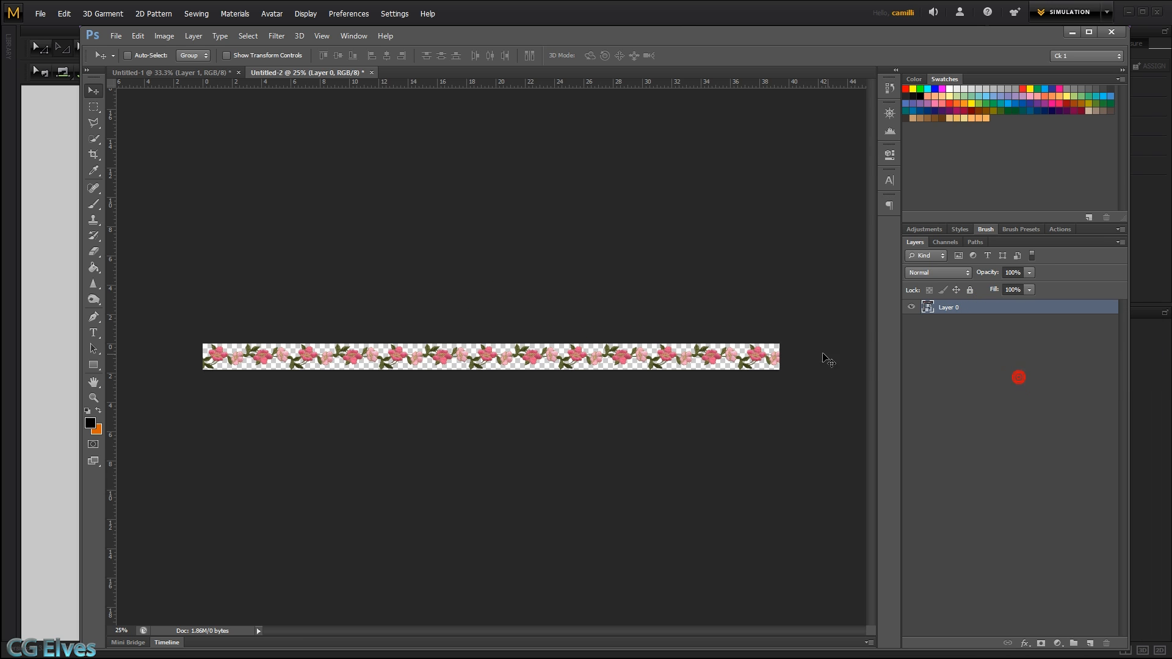
{"action": "left_click_drag", "start_coordinate": [604, 359], "coordinate": [598, 358]}
{"action": "left_click_drag", "start_coordinate": [371, 356], "coordinate": [571, 376]}
- Delete Layer 1, the flower band with the pattern overlay, from the dress document
{"action": "left_click", "coordinate": [945, 339]}
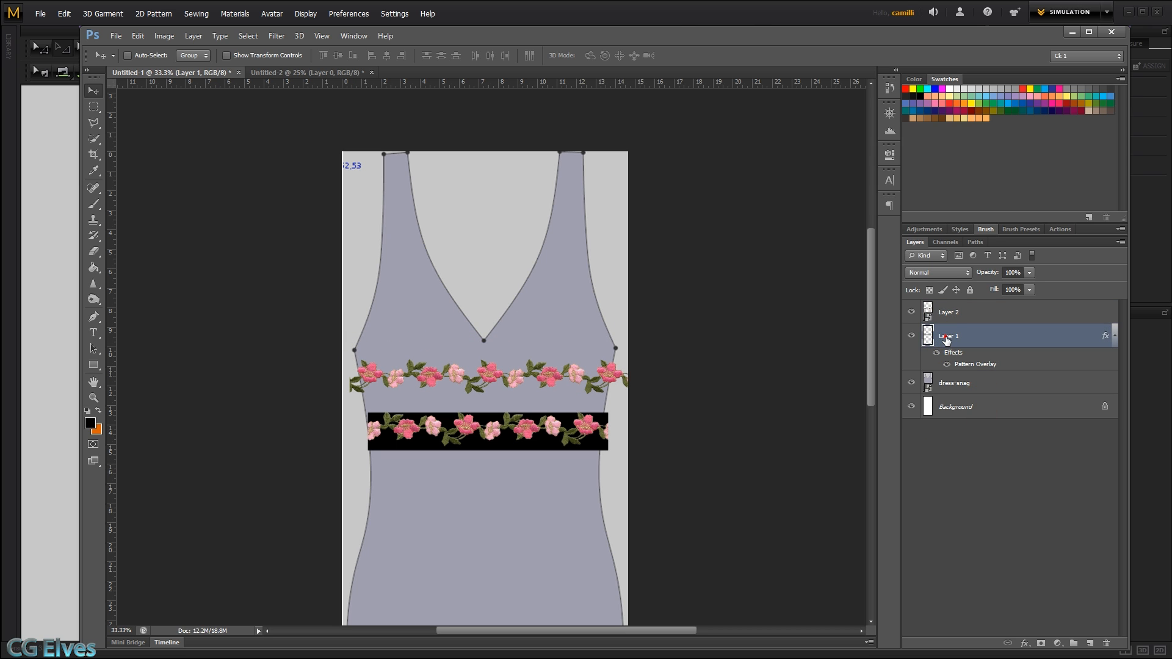
{"action": "key", "text": "Delete"}
- Transform the flower strip on Layer 2, scaling it down and rotating it diagonally from the left strap past the neckline's V point
{"action": "left_click", "coordinate": [971, 312]}
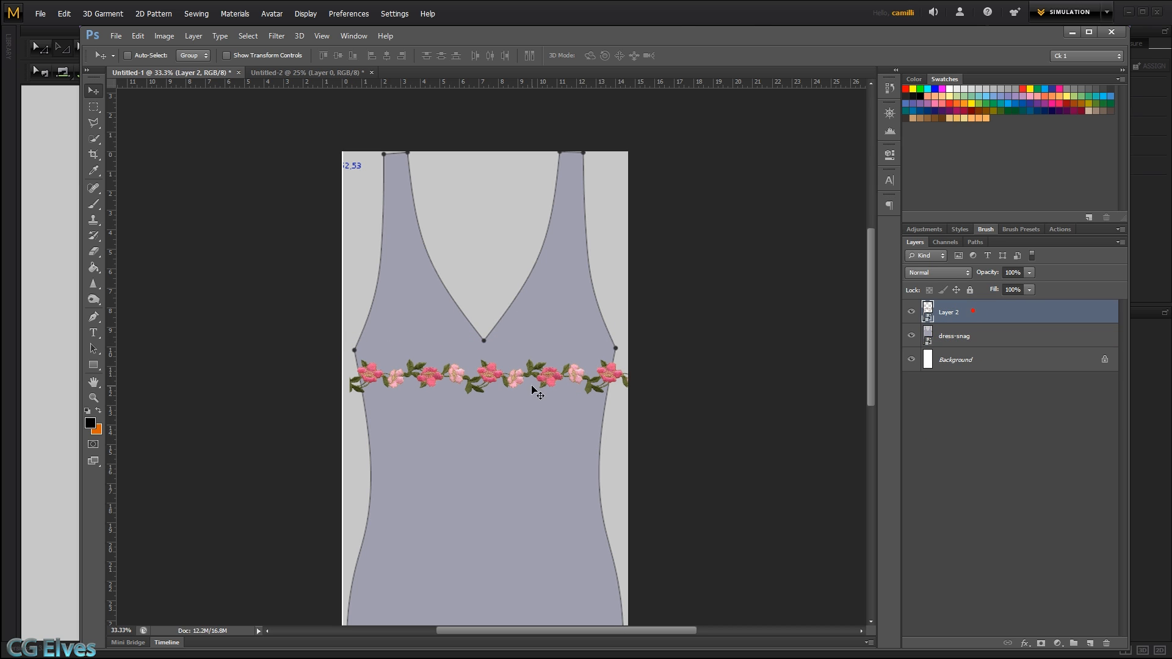
{"action": "key", "text": "ctrl+t"}
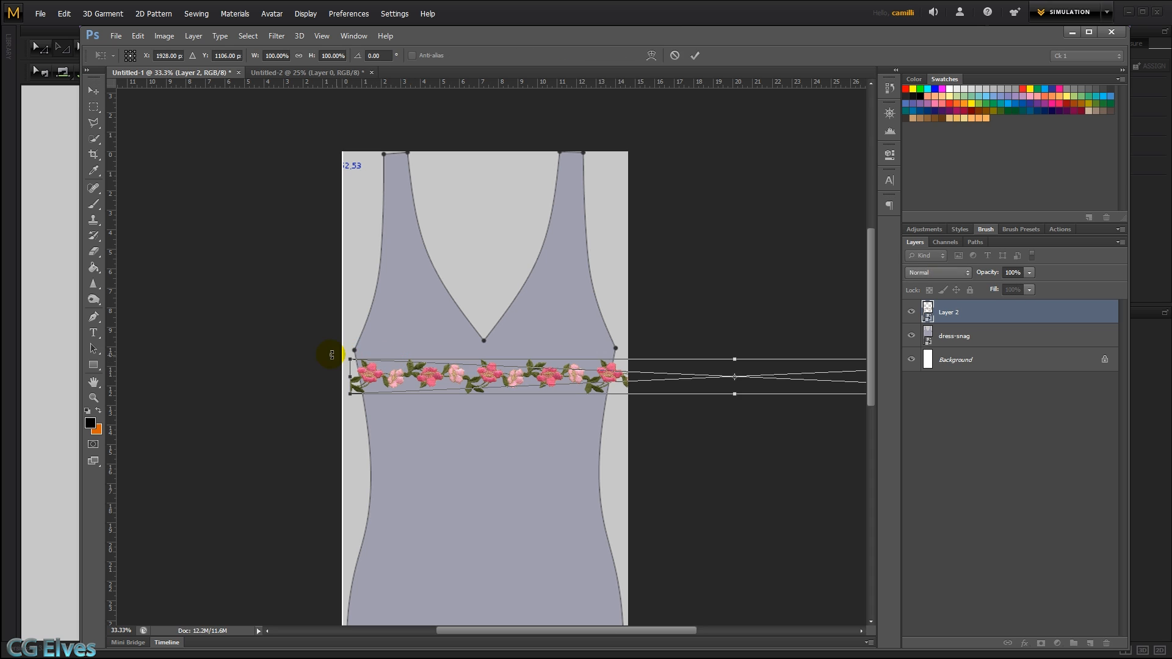
{"action": "left_click_drag", "start_coordinate": [352, 359], "coordinate": [379, 316]}
{"action": "left_click_drag", "start_coordinate": [534, 274], "coordinate": [558, 260]}
{"action": "left_click_drag", "start_coordinate": [530, 269], "coordinate": [461, 307]}
{"action": "left_click_drag", "start_coordinate": [589, 545], "coordinate": [510, 465], "text": "shift"}
{"action": "left_click_drag", "start_coordinate": [484, 363], "coordinate": [496, 359]}
{"action": "key", "text": "Return"}
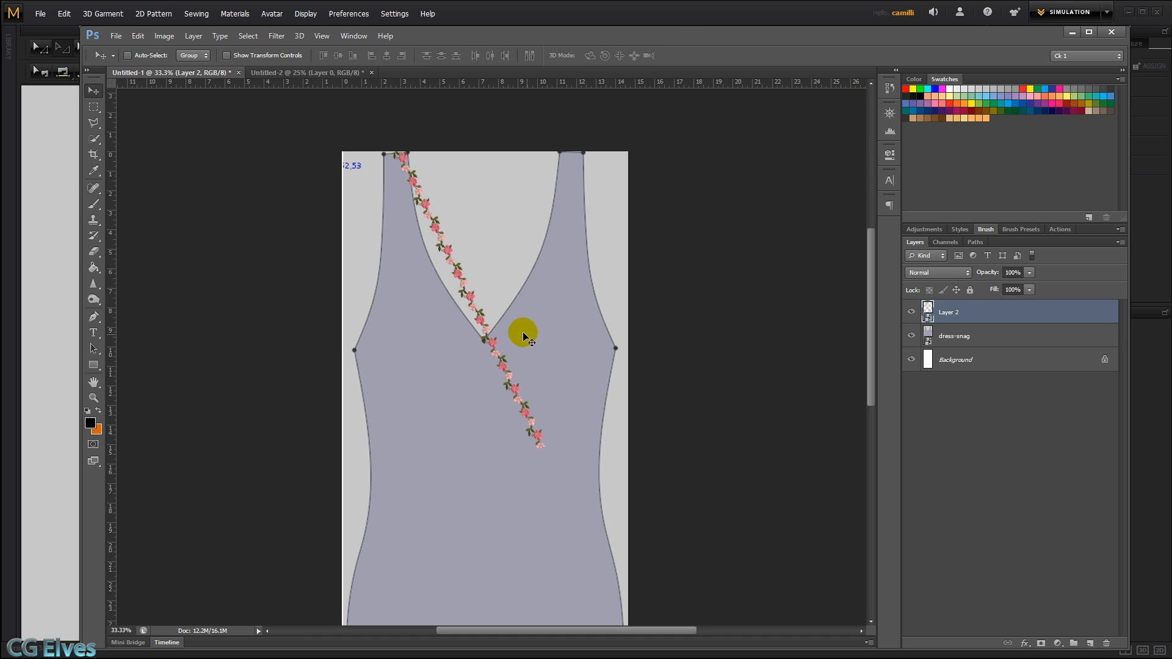
- Open the smart object contents of Layer 2 to examine the original flower strip, and close them again
{"action": "double_click", "coordinate": [928, 315]}
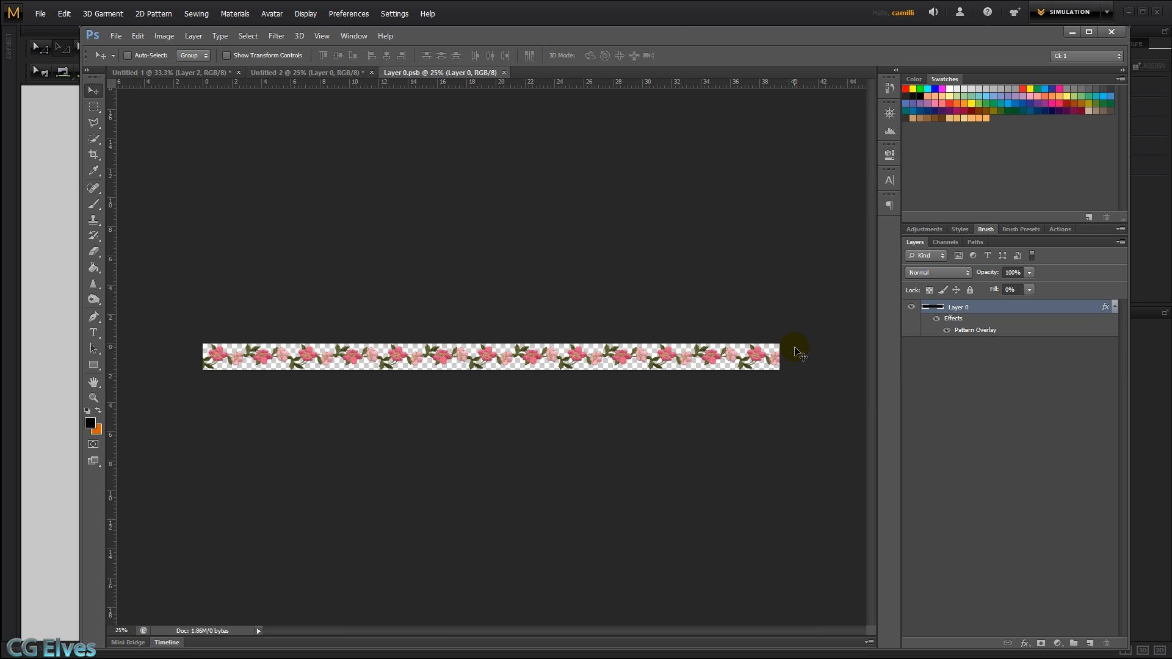
{"action": "left_click", "coordinate": [505, 73]}
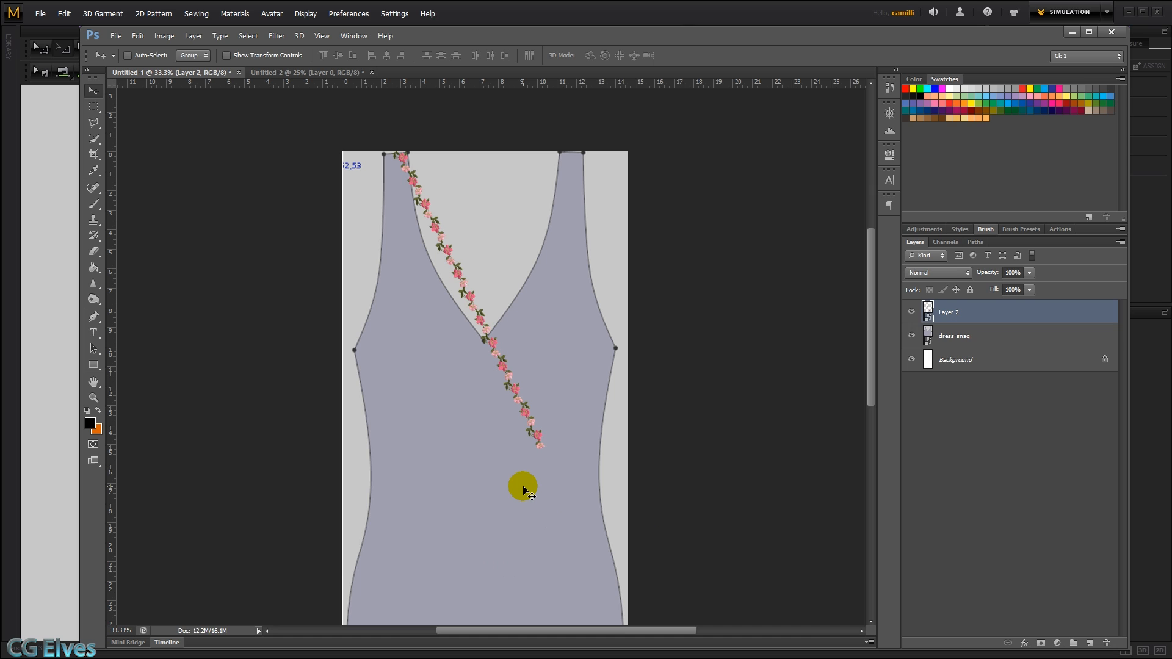
- Select the part of the flower strip that extends below the neckline's V point with the Polygonal Lasso
{"action": "key", "text": "l"}
{"action": "left_click", "coordinate": [505, 326]}
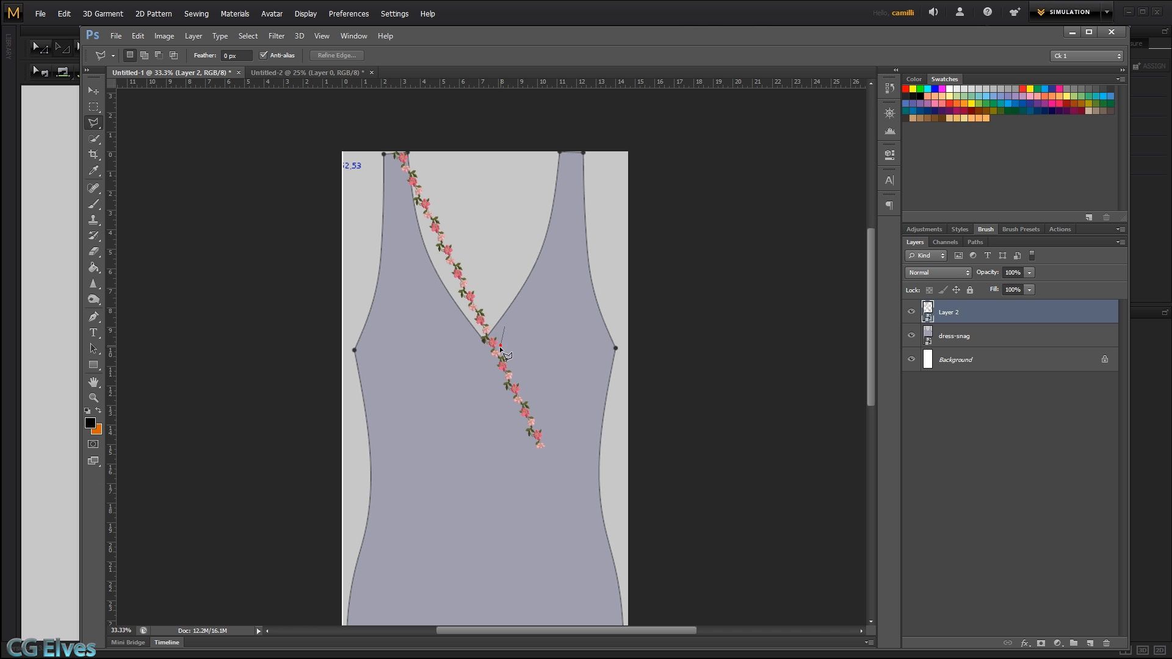
{"action": "scroll", "coordinate": [486, 328], "scroll_direction": "up", "scroll_amount": 3, "text": "alt"}
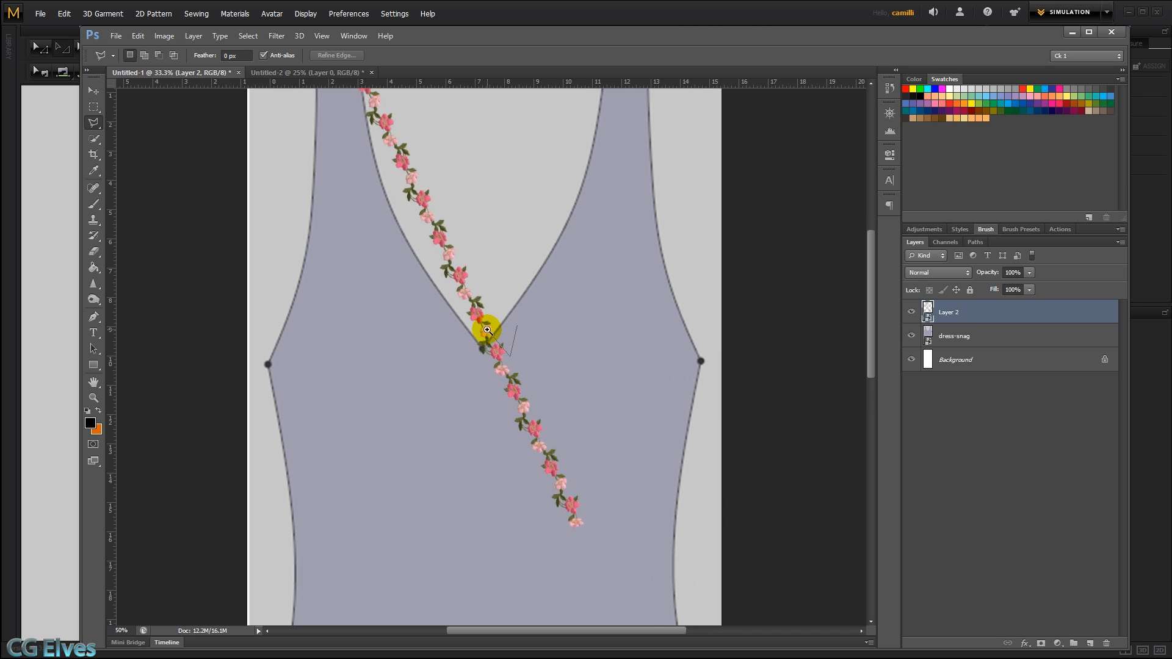
{"action": "scroll", "coordinate": [486, 328], "scroll_direction": "up", "scroll_amount": 2, "text": "alt"}
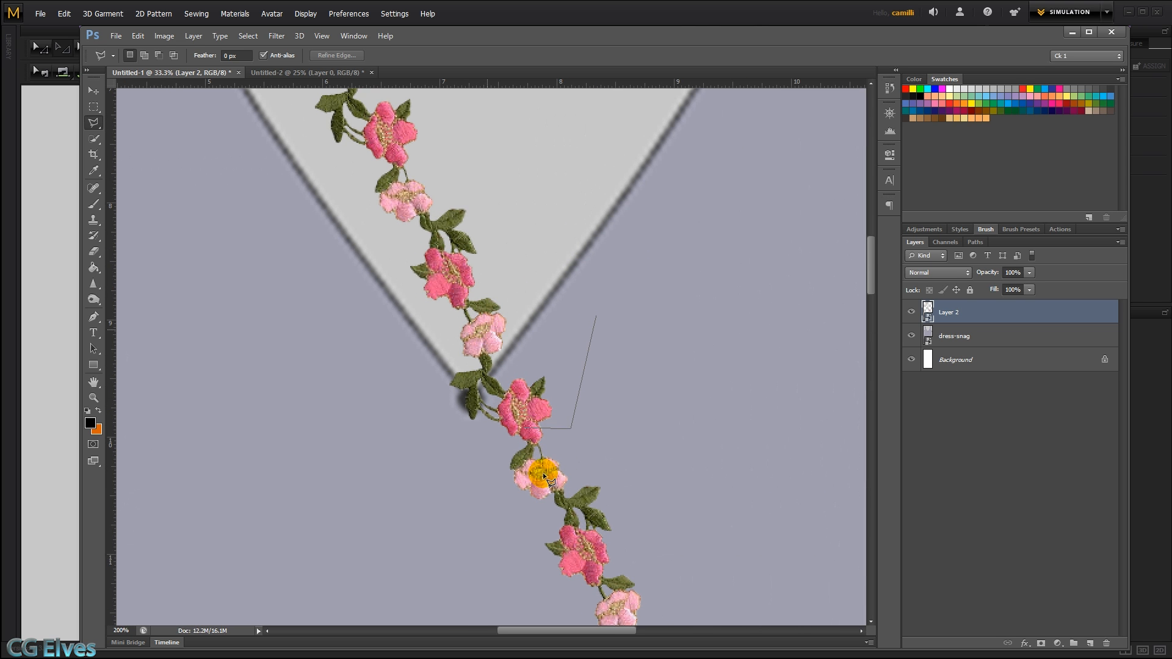
{"action": "mouse_move", "coordinate": [494, 524]}
{"action": "left_mouse_down"}
{"action": "mouse_move", "coordinate": [446, 284]}
{"action": "mouse_move", "coordinate": [453, 263]}
{"action": "left_mouse_up"}
{"action": "left_click_drag", "start_coordinate": [497, 482], "coordinate": [376, 168]}
{"action": "left_click_drag", "start_coordinate": [511, 500], "coordinate": [430, 425]}
{"action": "left_click", "coordinate": [514, 455]}
{"action": "left_click", "coordinate": [613, 474]}
{"action": "left_click", "coordinate": [652, 410]}
{"action": "mouse_move", "coordinate": [547, 186]}
{"action": "left_mouse_down"}
{"action": "mouse_move", "coordinate": [623, 558]}
{"action": "mouse_move", "coordinate": [638, 575]}
{"action": "left_mouse_up"}
{"action": "left_click_drag", "start_coordinate": [511, 236], "coordinate": [604, 420]}
{"action": "left_click", "coordinate": [536, 297]}
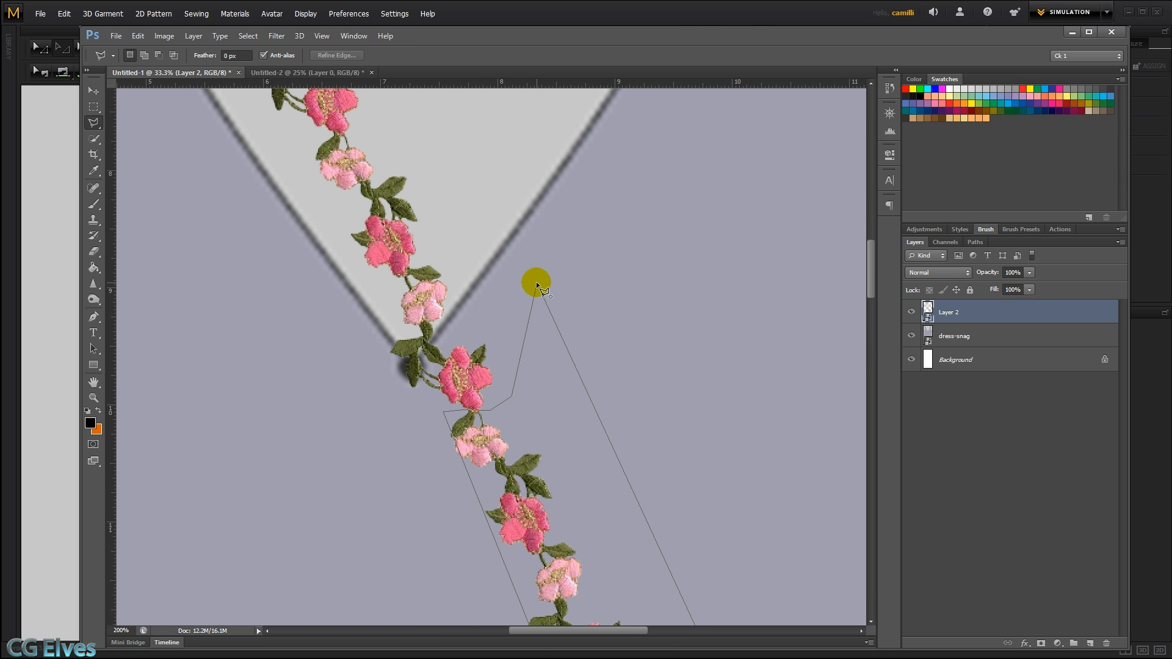
{"action": "left_click", "coordinate": [536, 282]}
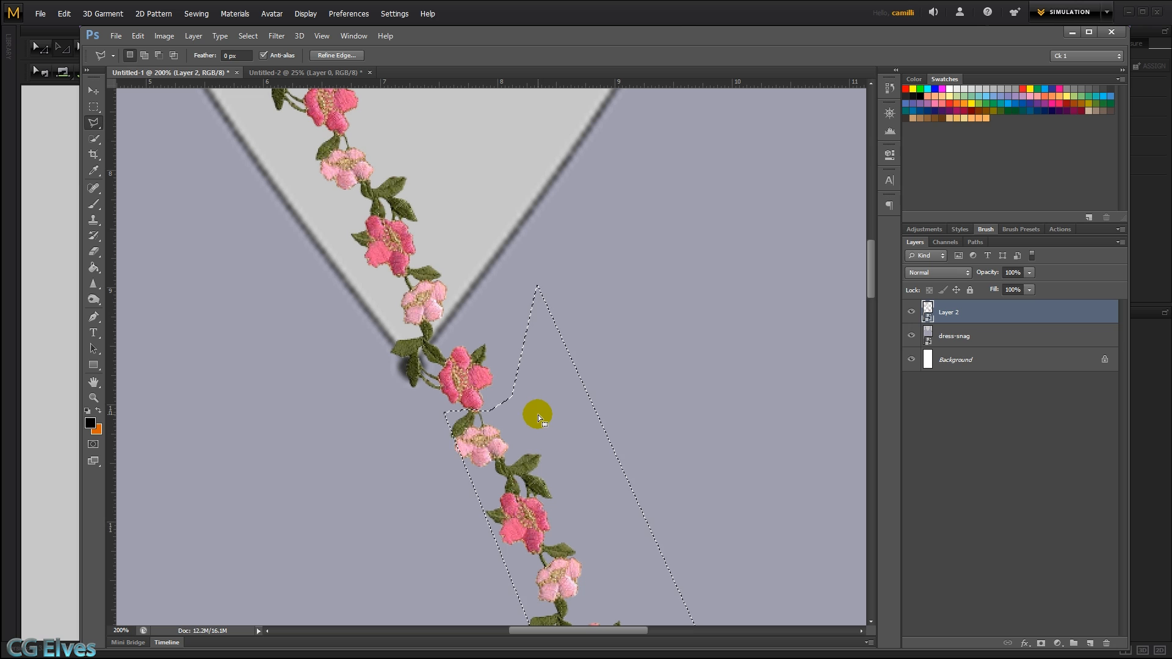
- Add a layer mask to Layer 2 from the selection and invert it to hide the strip's excess lower part
{"action": "left_click", "coordinate": [94, 267]}
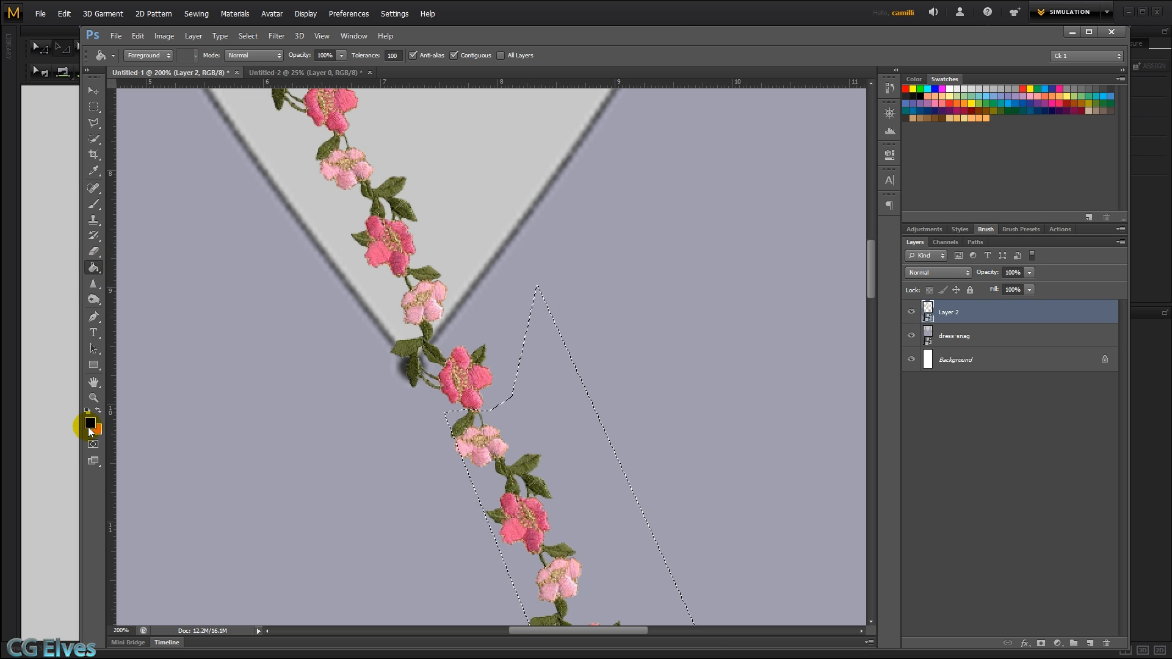
{"action": "left_click", "coordinate": [1038, 644]}
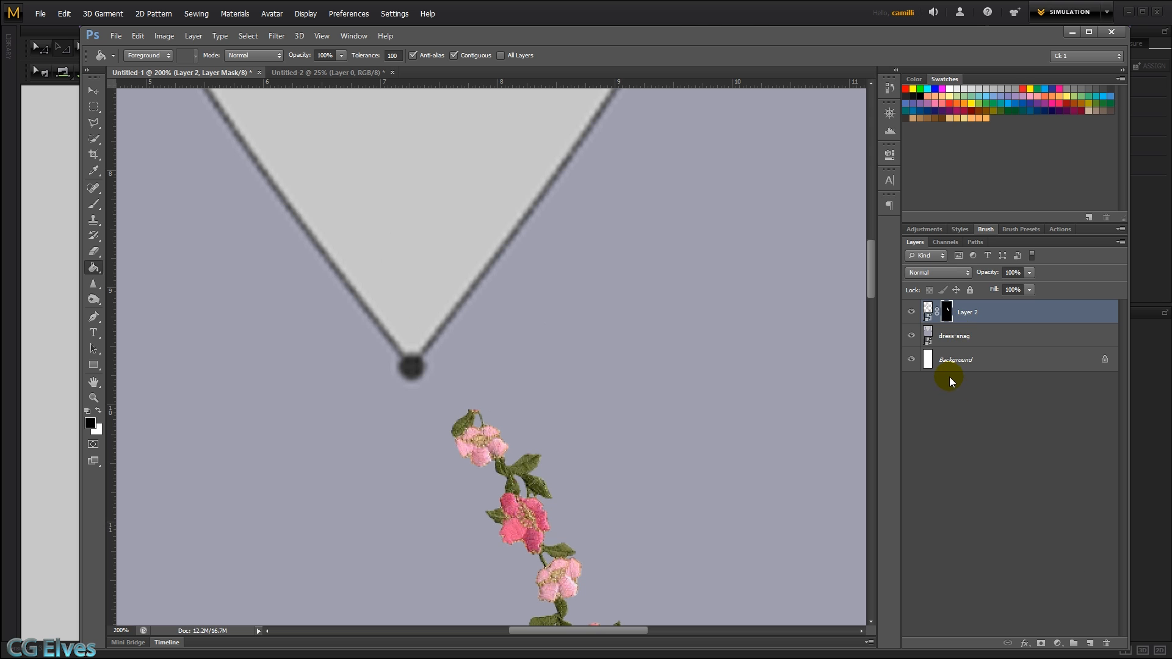
{"action": "left_click", "coordinate": [947, 313], "text": "alt"}
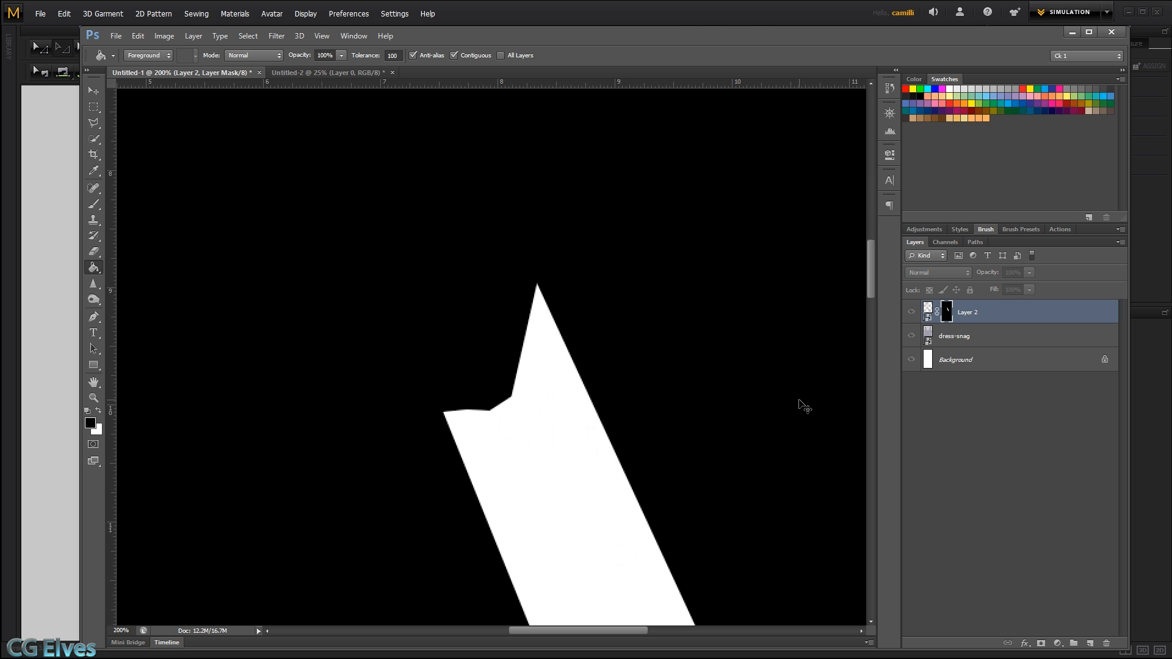
{"action": "key", "text": "ctrl+i"}
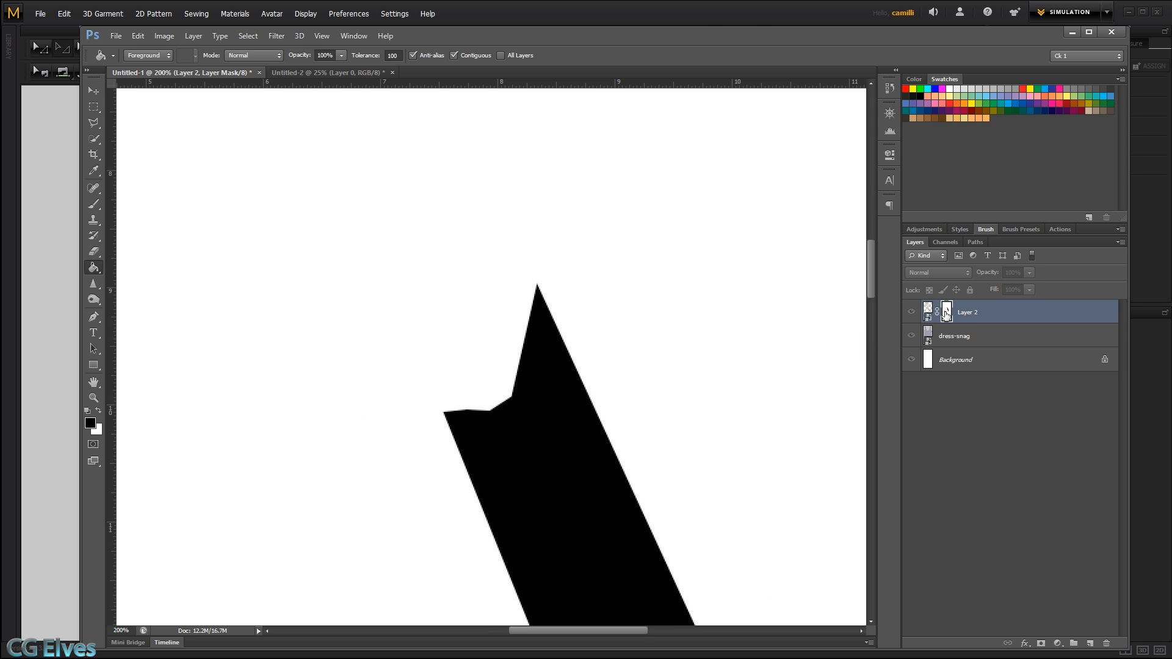
{"action": "left_click", "coordinate": [946, 313], "text": "alt"}
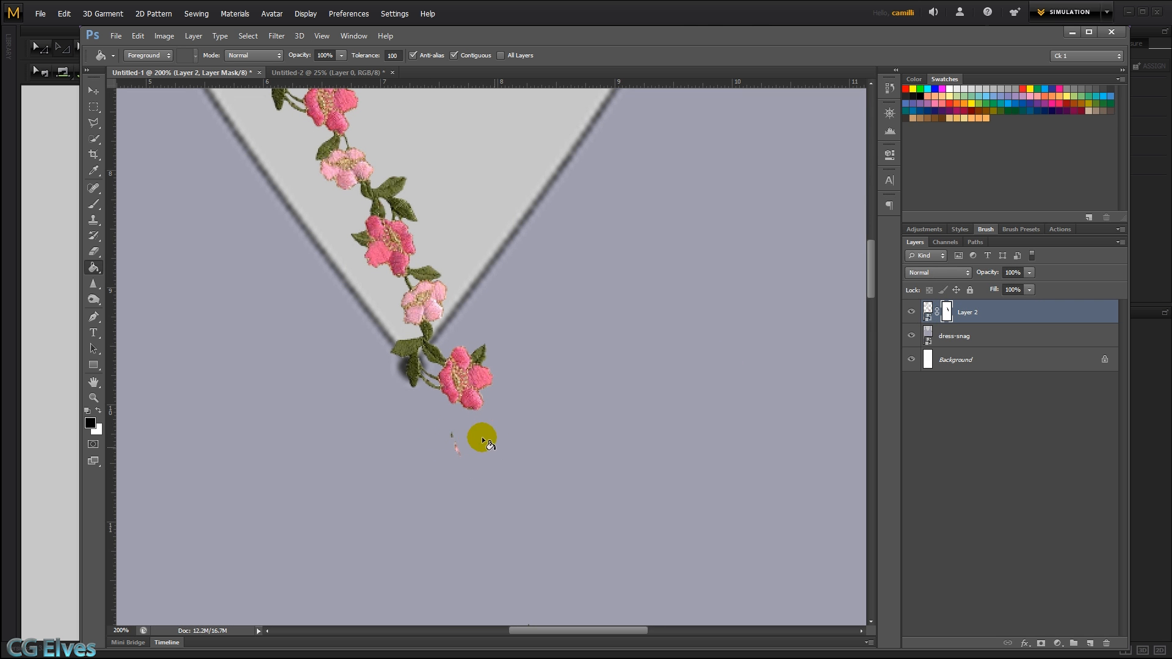
- Paint black on Layer 2's mask with the Brush at 100% opacity over the leftover specks below the strip's last flower
{"action": "key", "text": "b"}
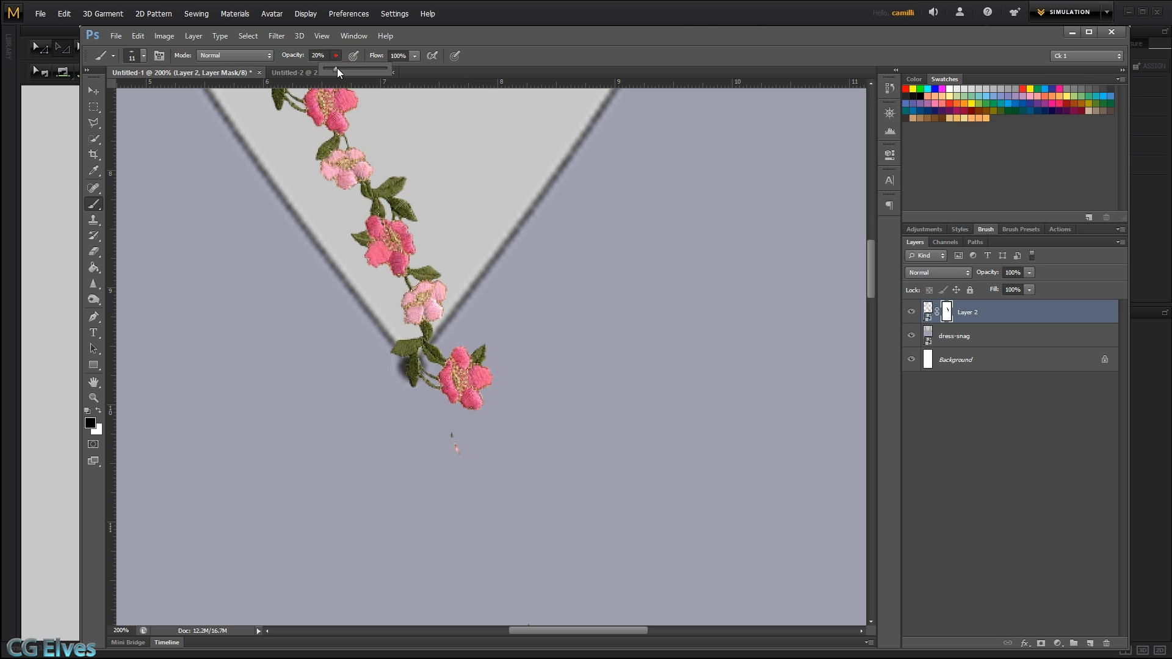
{"action": "left_click_drag", "start_coordinate": [450, 430], "coordinate": [456, 447]}
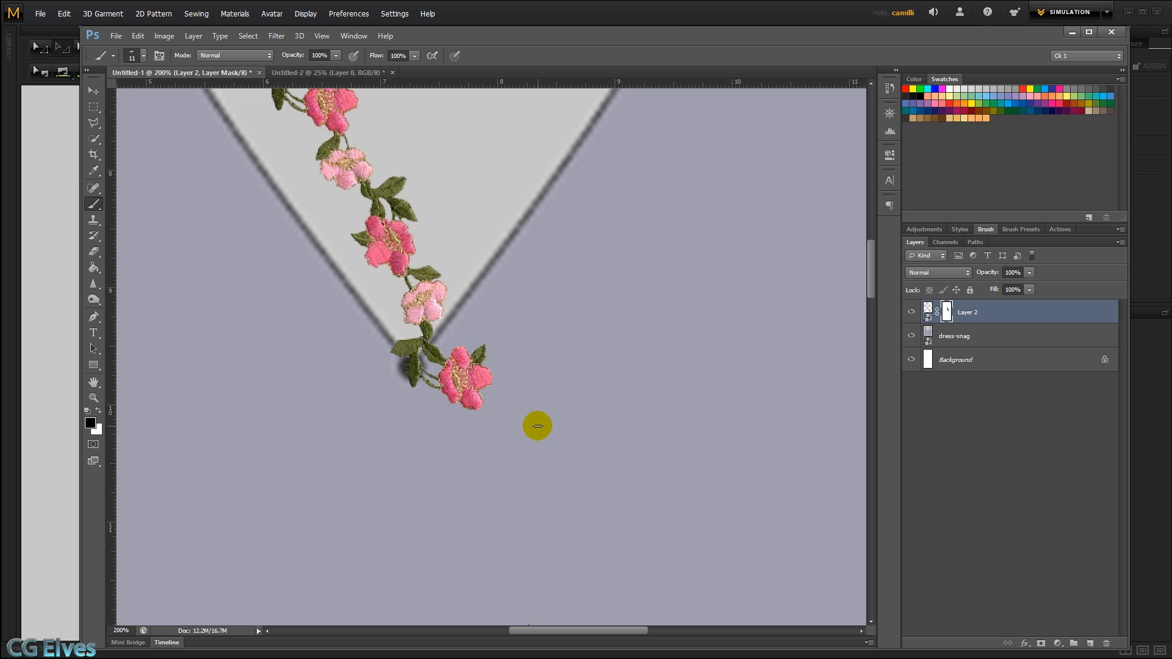
- Try to warp the masked flower strip on Layer 2
{"action": "key", "text": "ctrl+minus"}
{"action": "key", "text": "ctrl+minus"}
{"action": "key", "text": "ctrl+minus"}
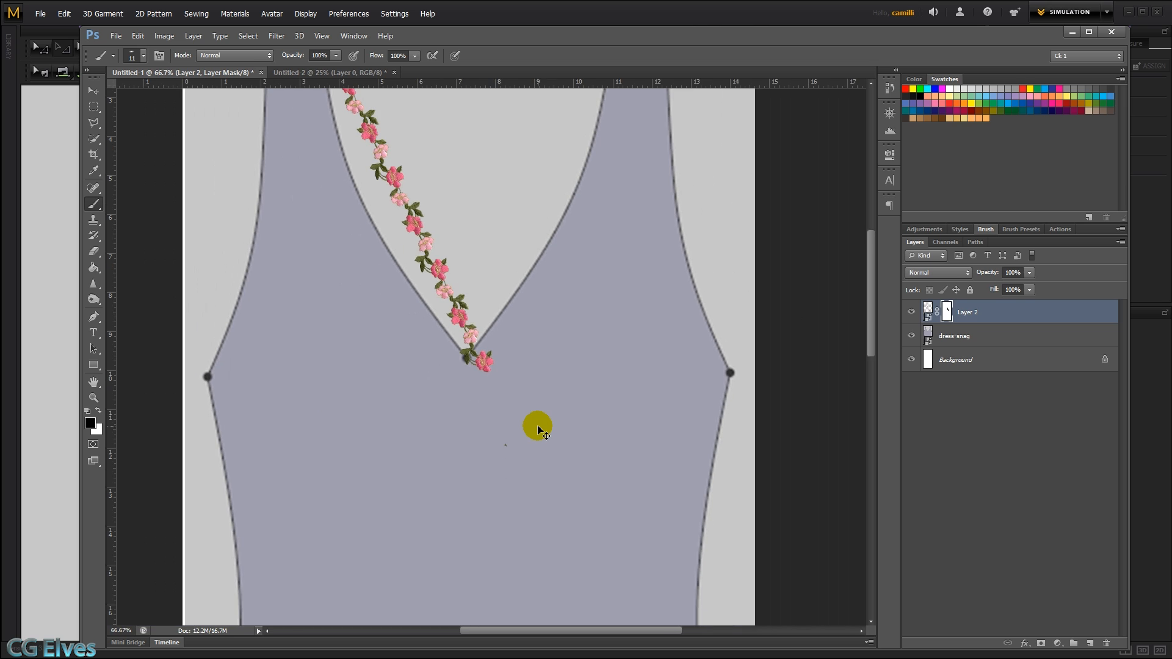
{"action": "left_click_drag", "start_coordinate": [508, 214], "coordinate": [524, 301]}
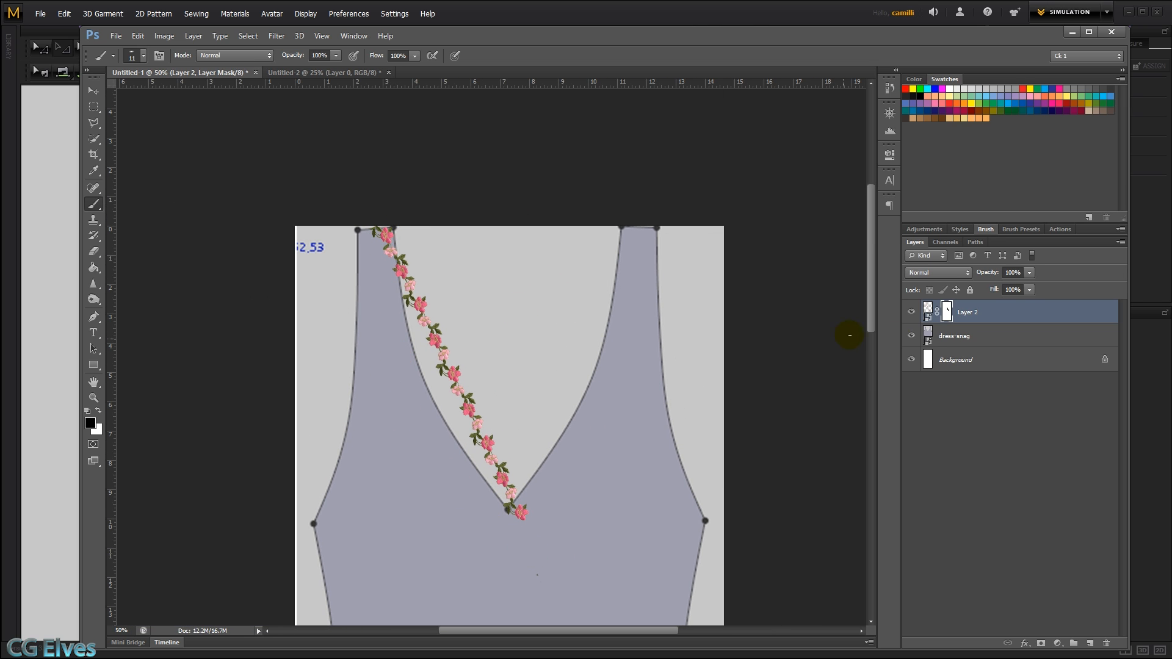
{"action": "left_click", "coordinate": [929, 311]}
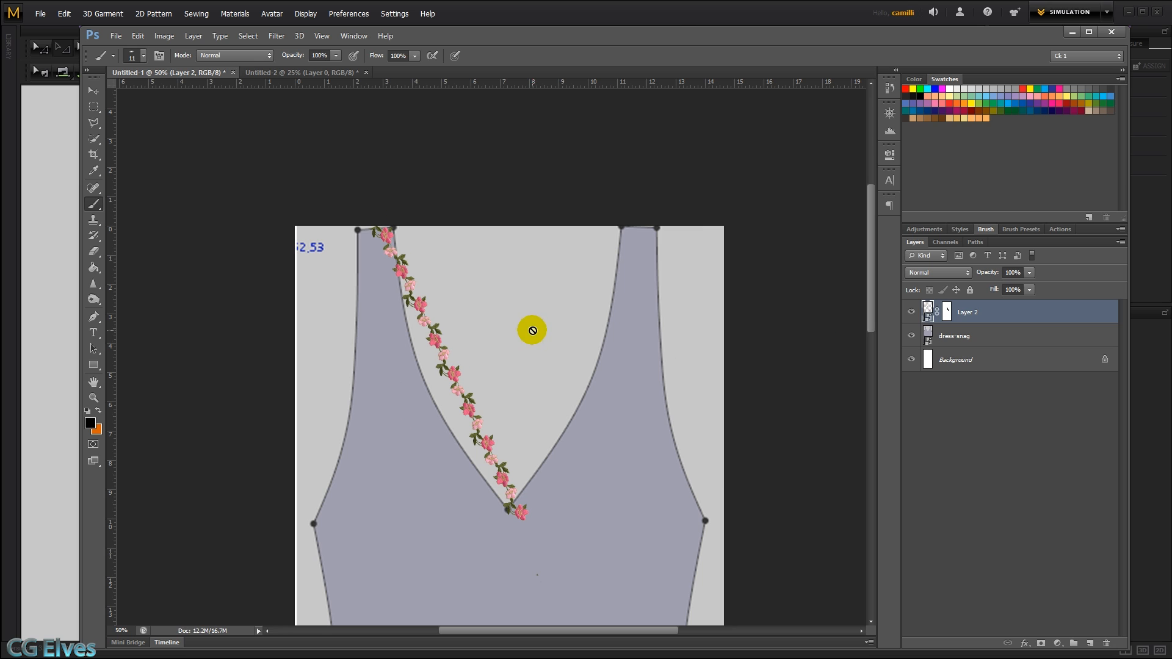
{"action": "key", "text": "ctrl+t"}
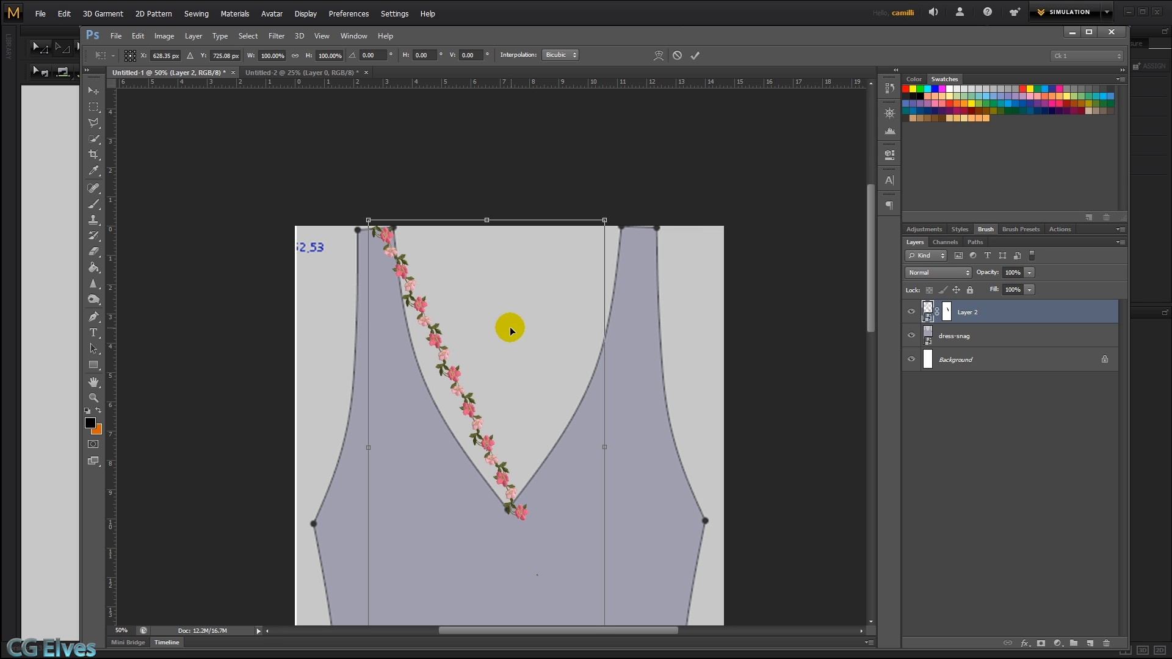
{"action": "right_click", "coordinate": [459, 331]}
{"action": "left_click", "coordinate": [496, 425]}
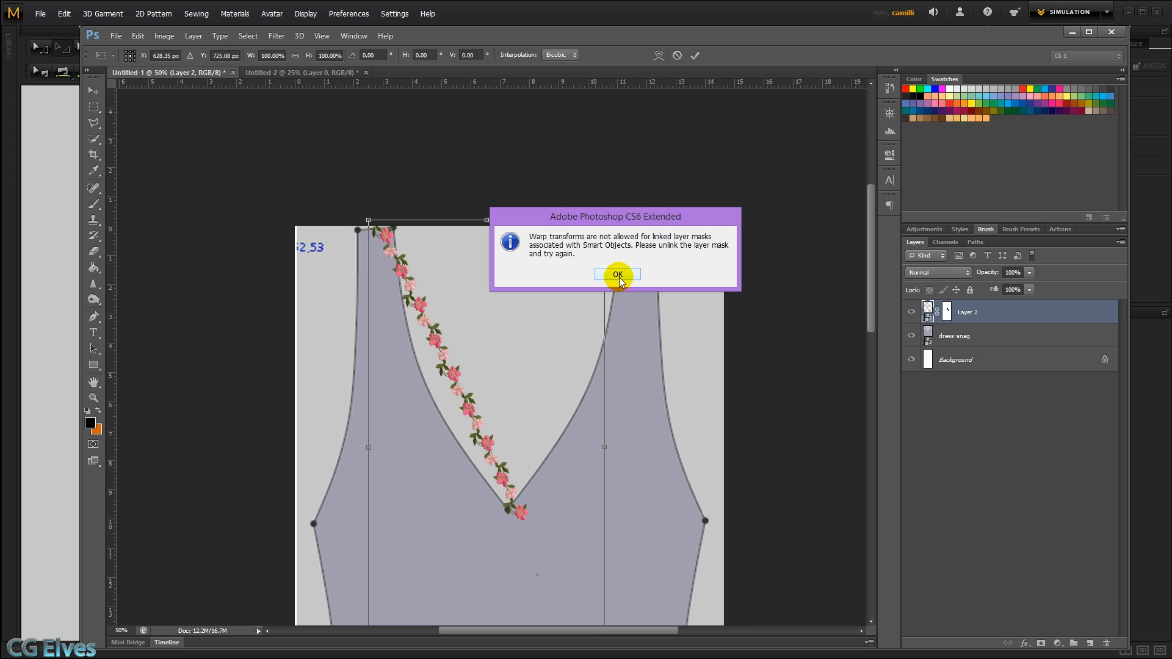
{"action": "left_click", "coordinate": [618, 275]}
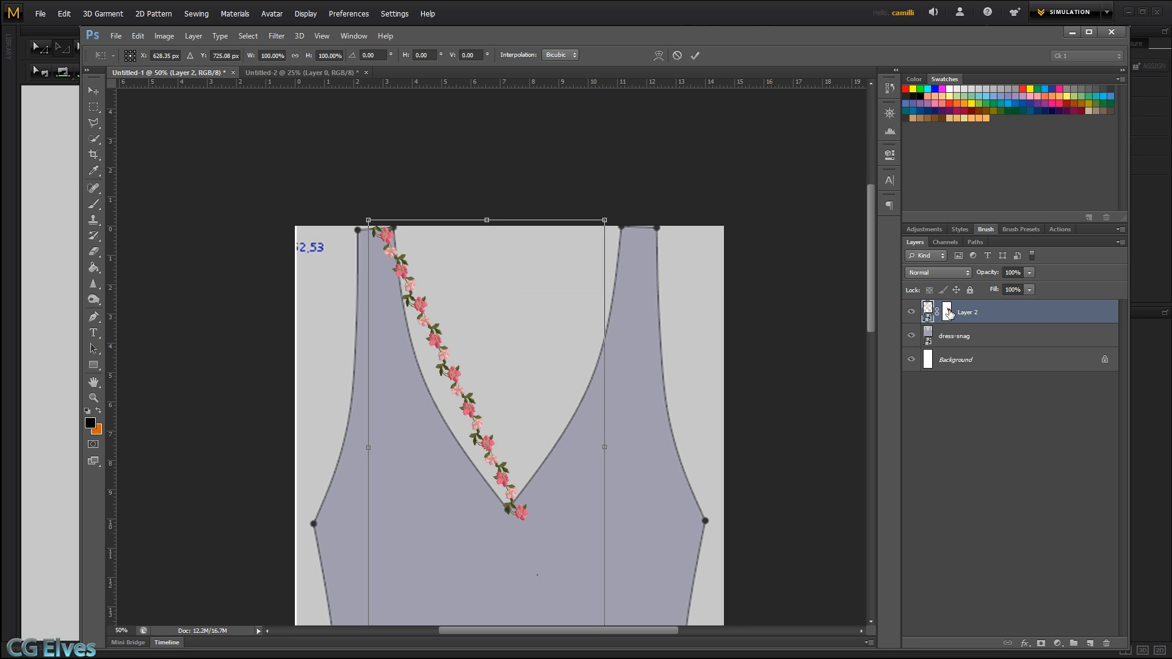
{"action": "left_click", "coordinate": [949, 312]}
{"action": "right_click", "coordinate": [948, 313]}
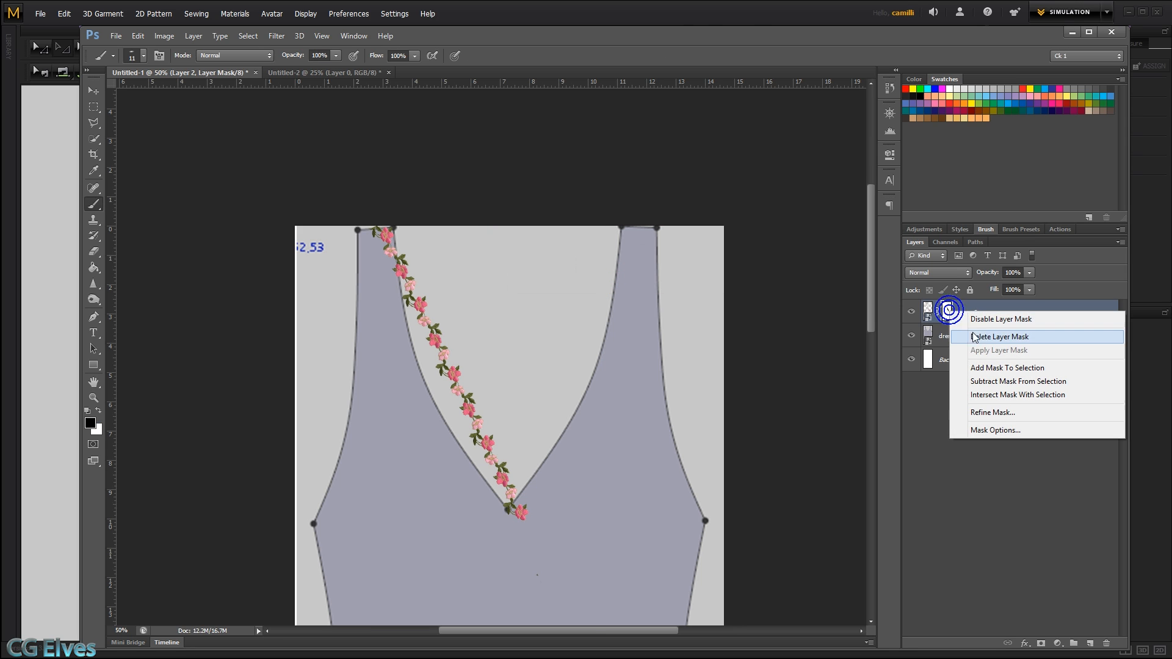
{"action": "left_click", "coordinate": [928, 423]}
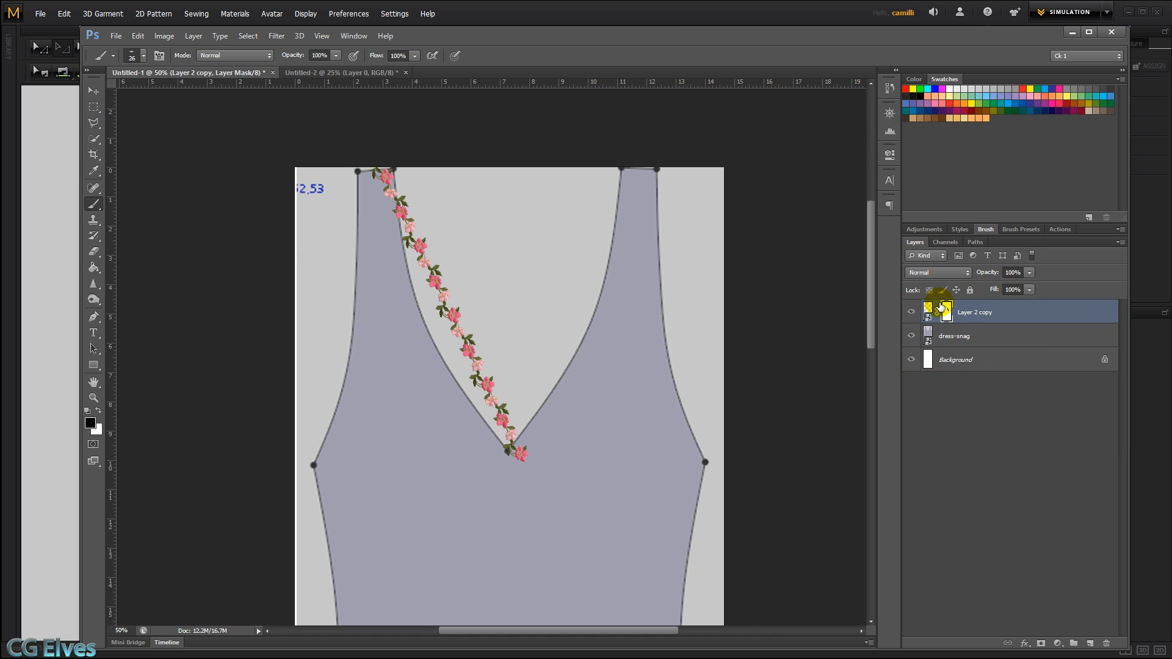
{"action": "right_click", "coordinate": [945, 307]}
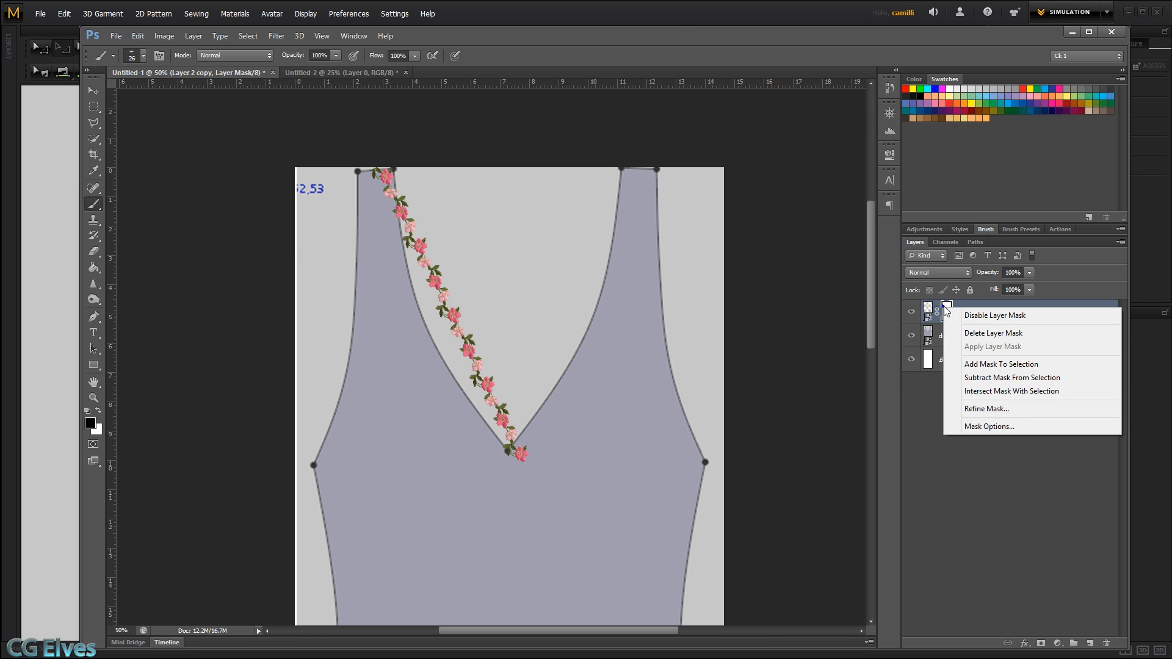
- Convert Layer 2 copy together with its layer mask into a smart object
{"action": "left_click", "coordinate": [930, 308]}
{"action": "right_click", "coordinate": [980, 311]}
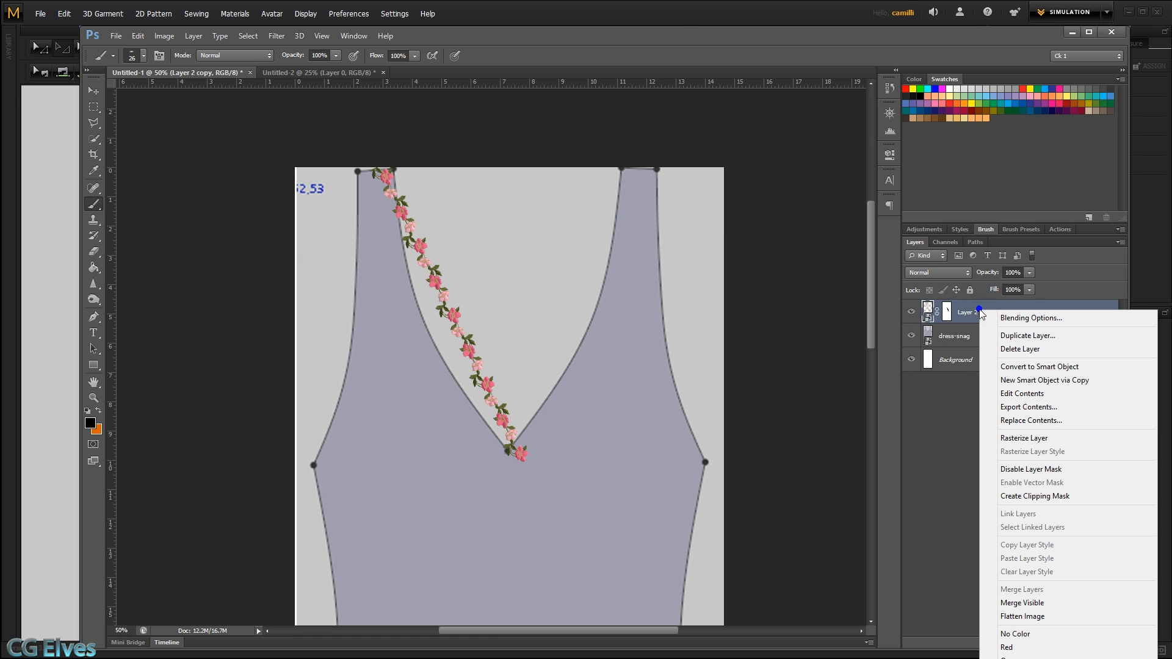
{"action": "left_click", "coordinate": [1013, 367]}
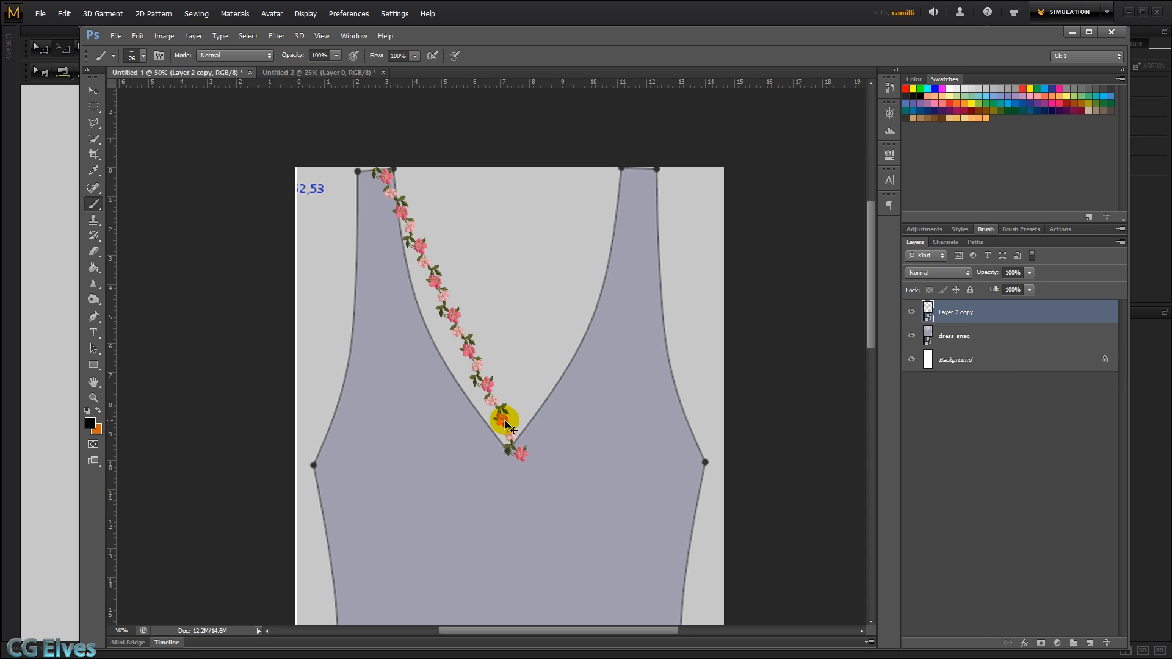
- Apply a custom warp to Layer 2 copy, bending the flower strip toward the left curve of the neckline
{"action": "key", "text": "ctrl+t"}
{"action": "right_click", "coordinate": [497, 342]}
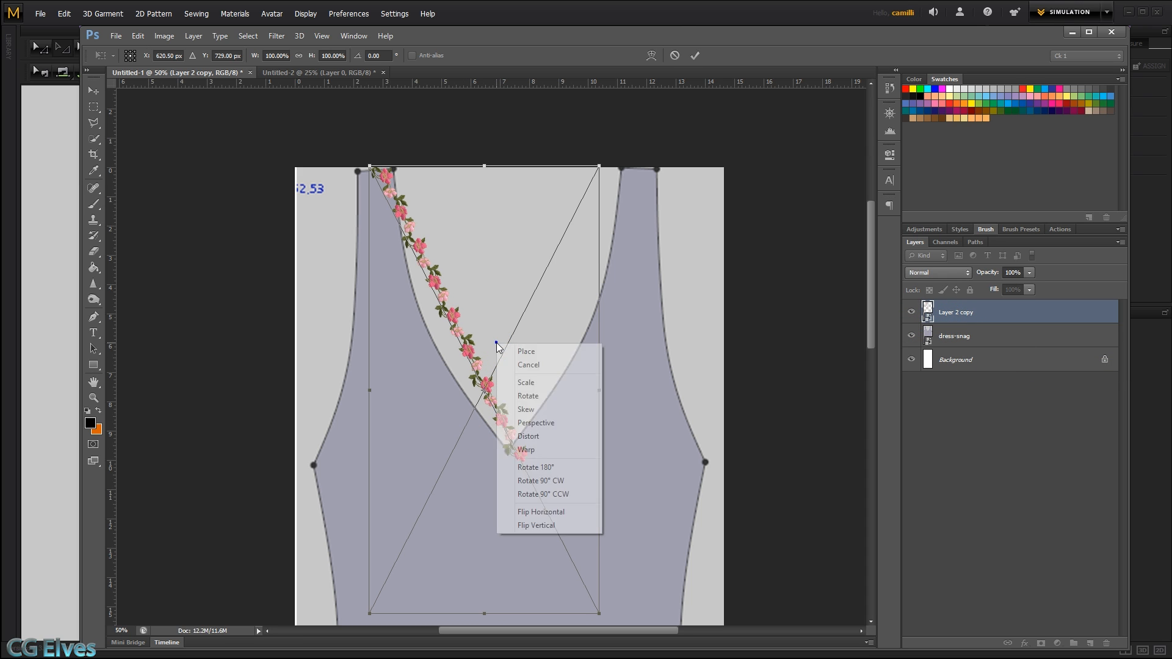
{"action": "left_click", "coordinate": [527, 450]}
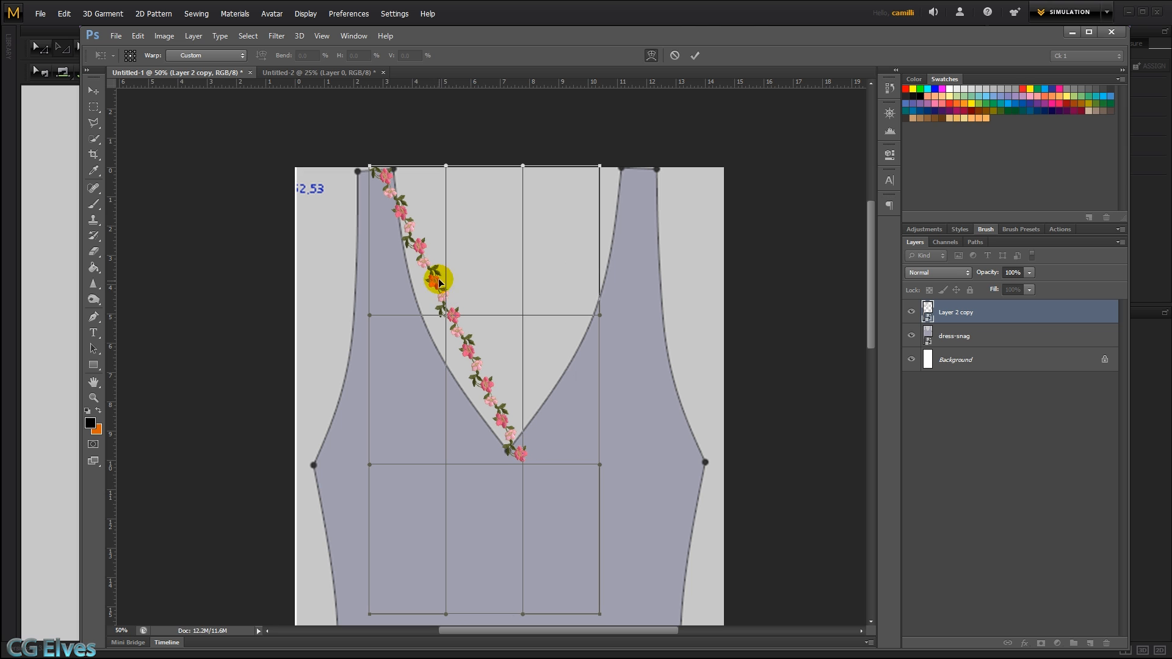
{"action": "key", "text": "ctrl+plus"}
{"action": "key", "text": "ctrl+plus"}
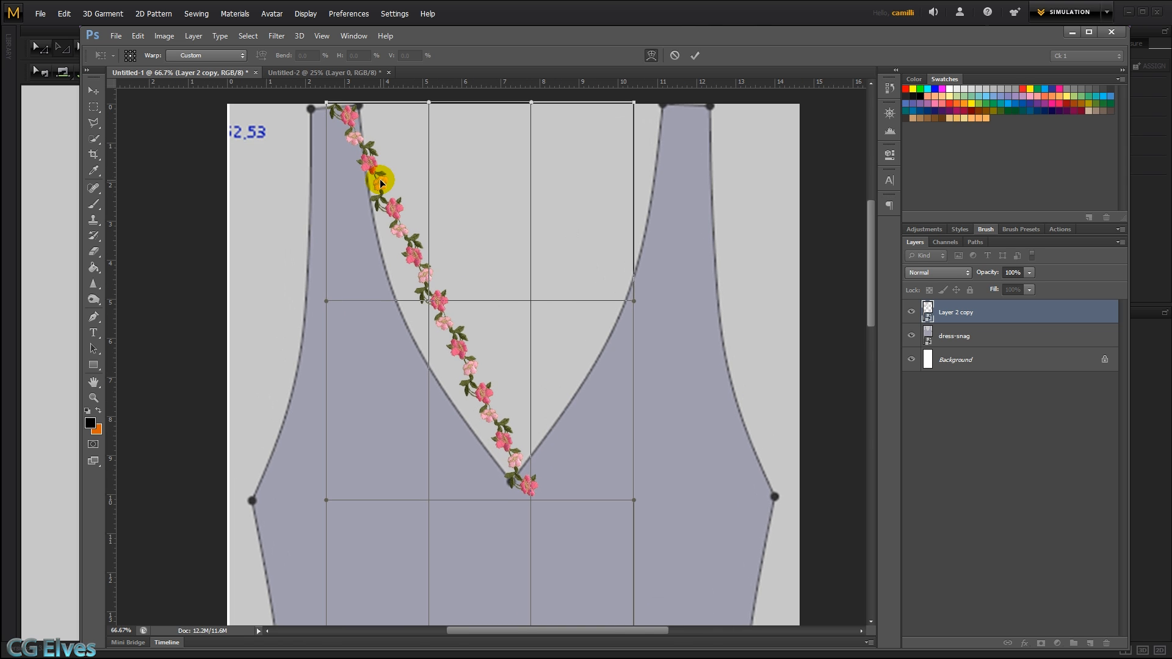
{"action": "left_click_drag", "start_coordinate": [362, 136], "coordinate": [440, 347]}
{"action": "left_click_drag", "start_coordinate": [461, 431], "coordinate": [408, 476]}
{"action": "mouse_move", "coordinate": [340, 202]}
{"action": "left_mouse_down"}
{"action": "mouse_move", "coordinate": [362, 211]}
{"action": "mouse_move", "coordinate": [358, 196]}
{"action": "mouse_move", "coordinate": [335, 190]}
{"action": "left_mouse_up"}
- Adjust the warp's upper corners and handles so the strip's upper flowers follow the inner edge of the left strap
{"action": "left_click", "coordinate": [789, 194]}
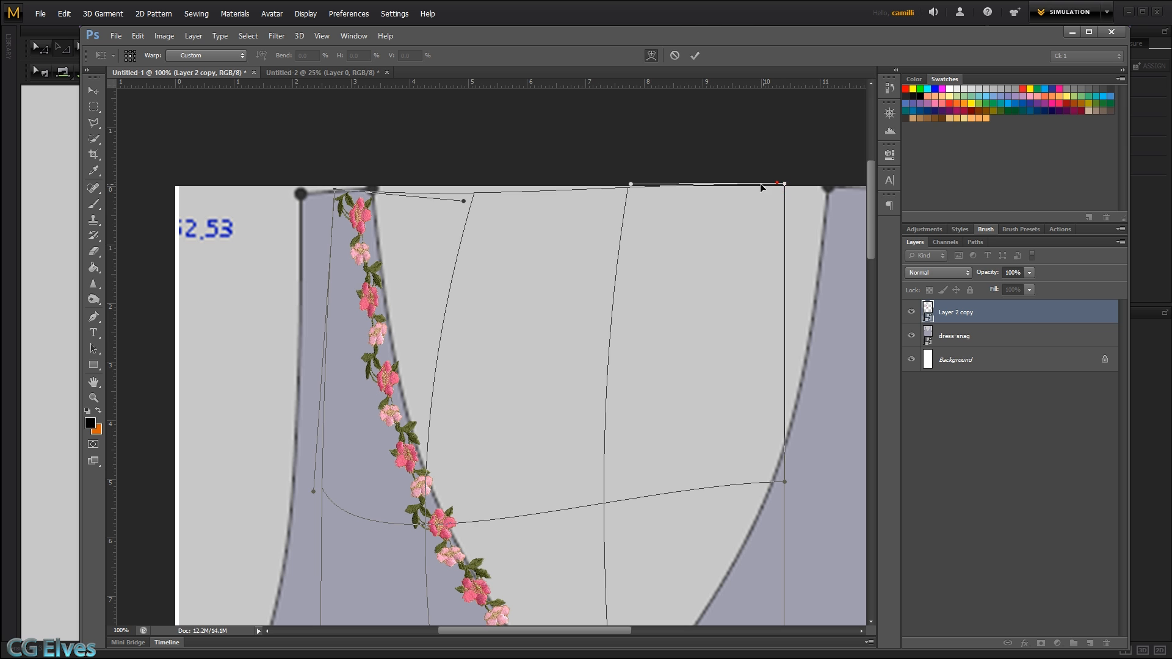
{"action": "left_click_drag", "start_coordinate": [782, 186], "coordinate": [694, 184]}
{"action": "left_click_drag", "start_coordinate": [630, 185], "coordinate": [562, 186]}
{"action": "left_click_drag", "start_coordinate": [463, 200], "coordinate": [457, 193]}
{"action": "left_click_drag", "start_coordinate": [442, 516], "coordinate": [433, 513]}
{"action": "left_click_drag", "start_coordinate": [376, 266], "coordinate": [372, 267]}
{"action": "left_click_drag", "start_coordinate": [313, 492], "coordinate": [291, 465]}
{"action": "left_click_drag", "start_coordinate": [376, 339], "coordinate": [388, 338]}
- Adjust the warp of Layer 2 copy so the strip's middle and lower flowers follow the neckline down to the V point
{"action": "left_click_drag", "start_coordinate": [641, 534], "coordinate": [605, 323]}
{"action": "left_click_drag", "start_coordinate": [484, 458], "coordinate": [480, 460]}
{"action": "left_click_drag", "start_coordinate": [287, 571], "coordinate": [298, 559]}
{"action": "left_click_drag", "start_coordinate": [749, 272], "coordinate": [735, 282]}
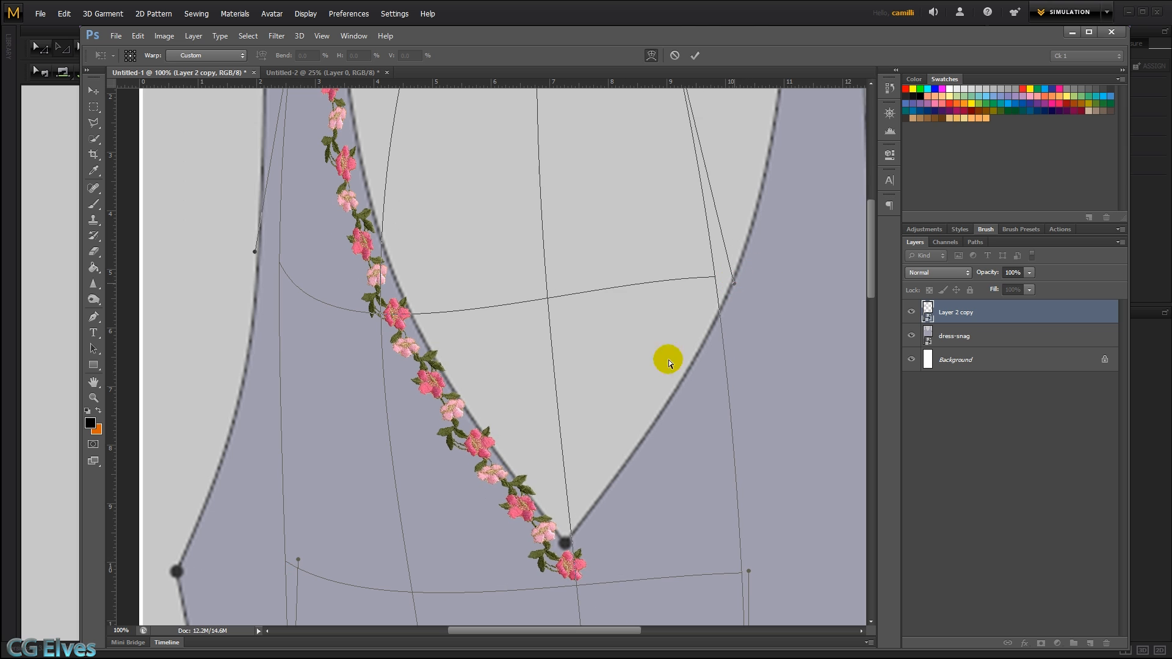
{"action": "left_click_drag", "start_coordinate": [444, 359], "coordinate": [436, 360]}
{"action": "left_click_drag", "start_coordinate": [511, 474], "coordinate": [502, 454]}
{"action": "scroll", "coordinate": [503, 453], "scroll_direction": "up", "scroll_amount": 1}
{"action": "left_click_drag", "start_coordinate": [344, 338], "coordinate": [332, 309]}
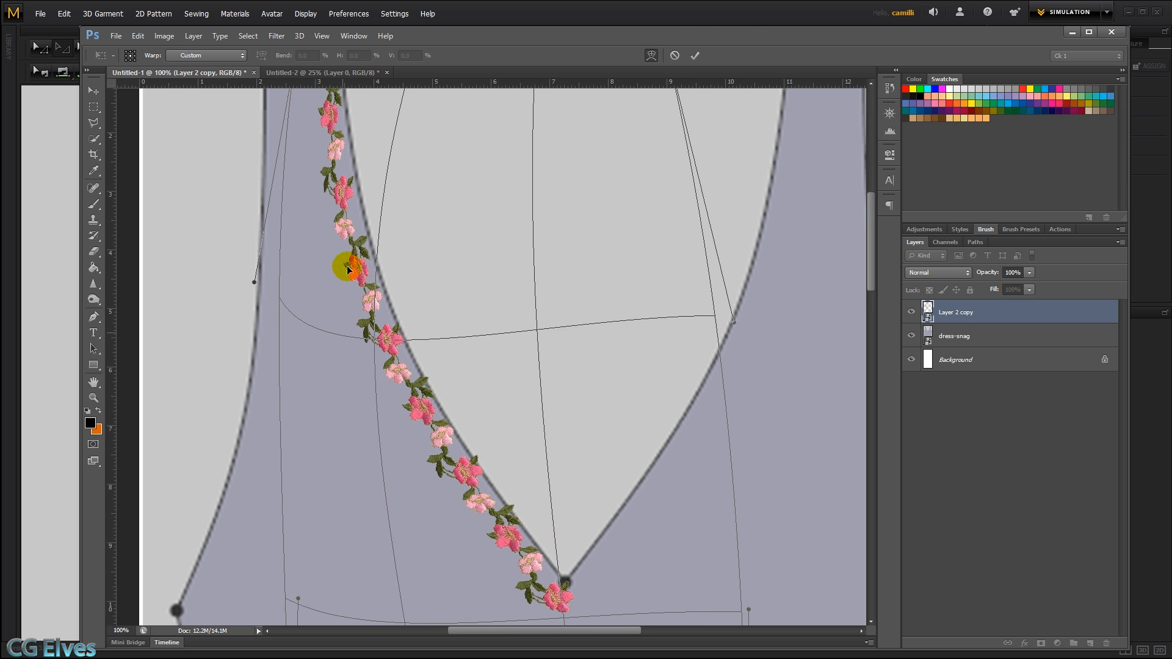
- Fine-tune the warp of the upper flowers along the left strap's inner edge and apply it
{"action": "scroll", "coordinate": [367, 269], "scroll_direction": "up", "scroll_amount": 4}
{"action": "left_click_drag", "start_coordinate": [445, 173], "coordinate": [468, 163]}
{"action": "left_click_drag", "start_coordinate": [301, 165], "coordinate": [293, 162]}
{"action": "left_click_drag", "start_coordinate": [331, 235], "coordinate": [329, 237]}
{"action": "left_click_drag", "start_coordinate": [426, 530], "coordinate": [393, 354]}
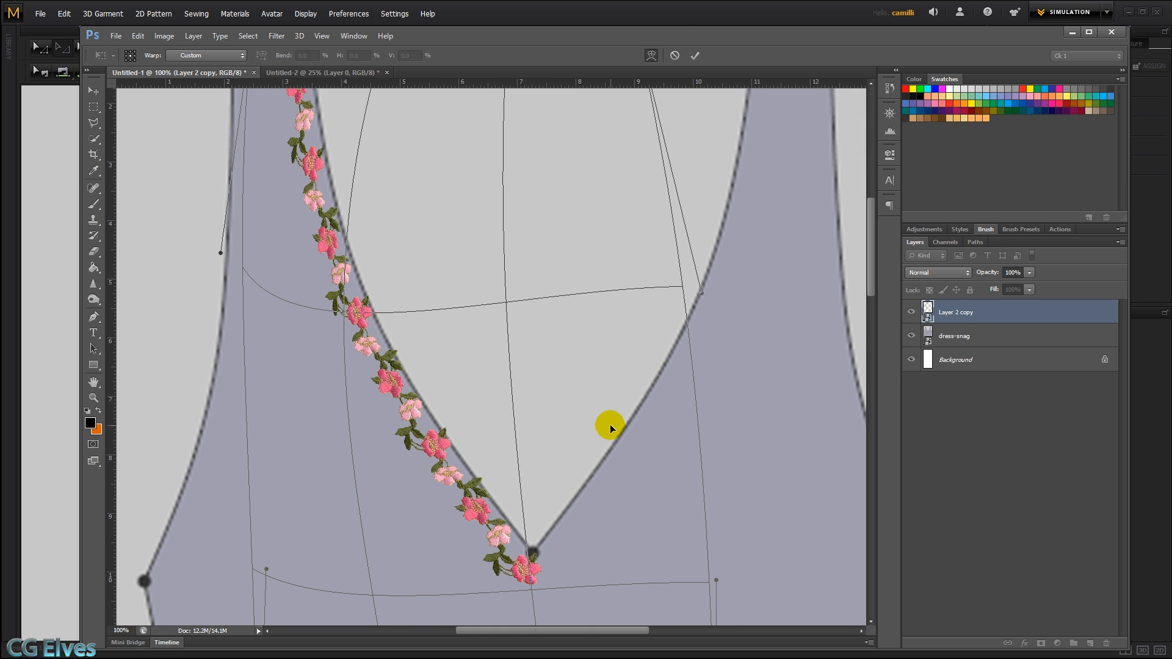
{"action": "key", "text": "Return"}
{"action": "key", "text": "b"}
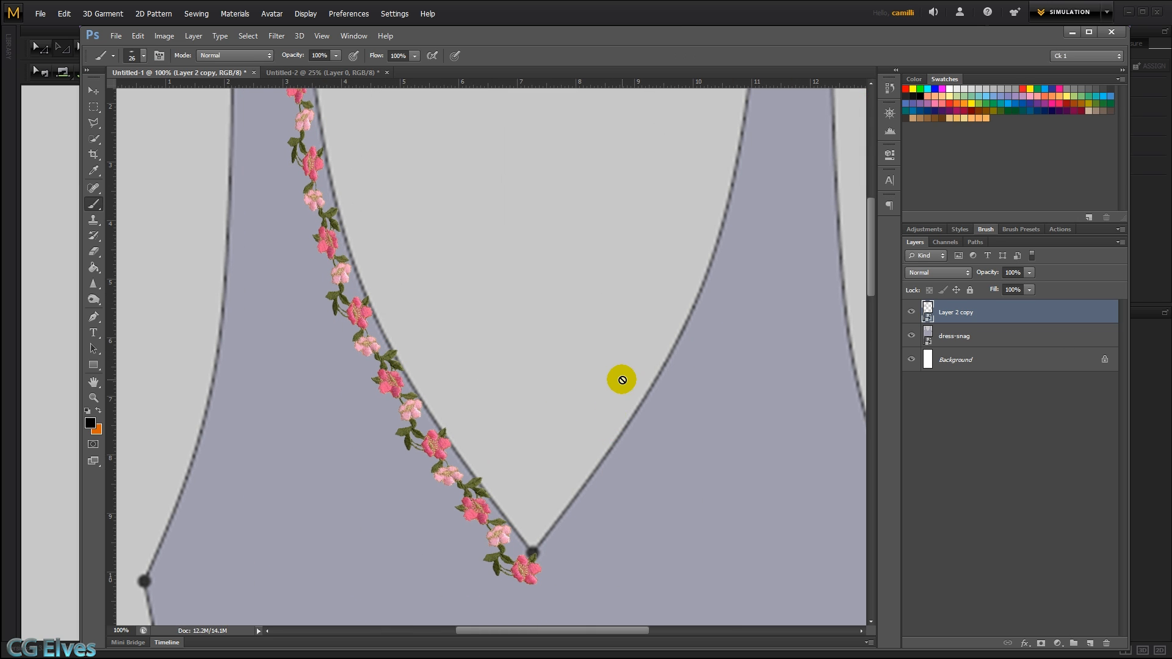
- Duplicate the Layer 2 copy flower strip
{"action": "scroll", "coordinate": [626, 408], "scroll_direction": "up", "scroll_amount": 3}
{"action": "scroll", "coordinate": [623, 404], "scroll_direction": "down", "scroll_amount": 2}
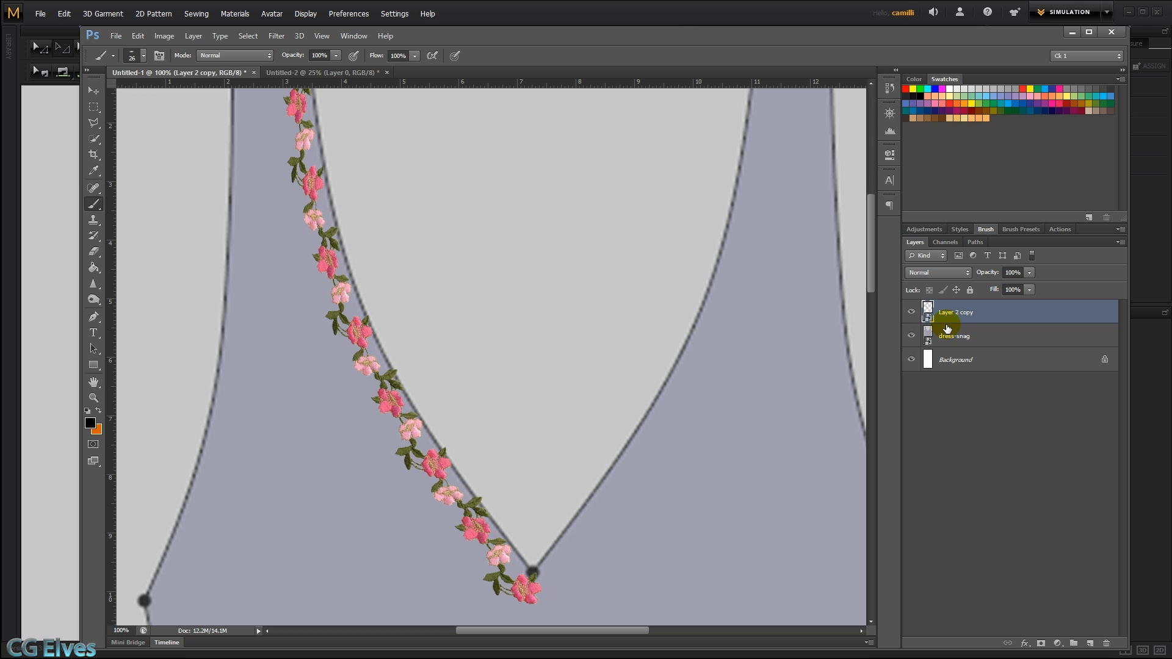
{"action": "key", "text": "ctrl+minus"}
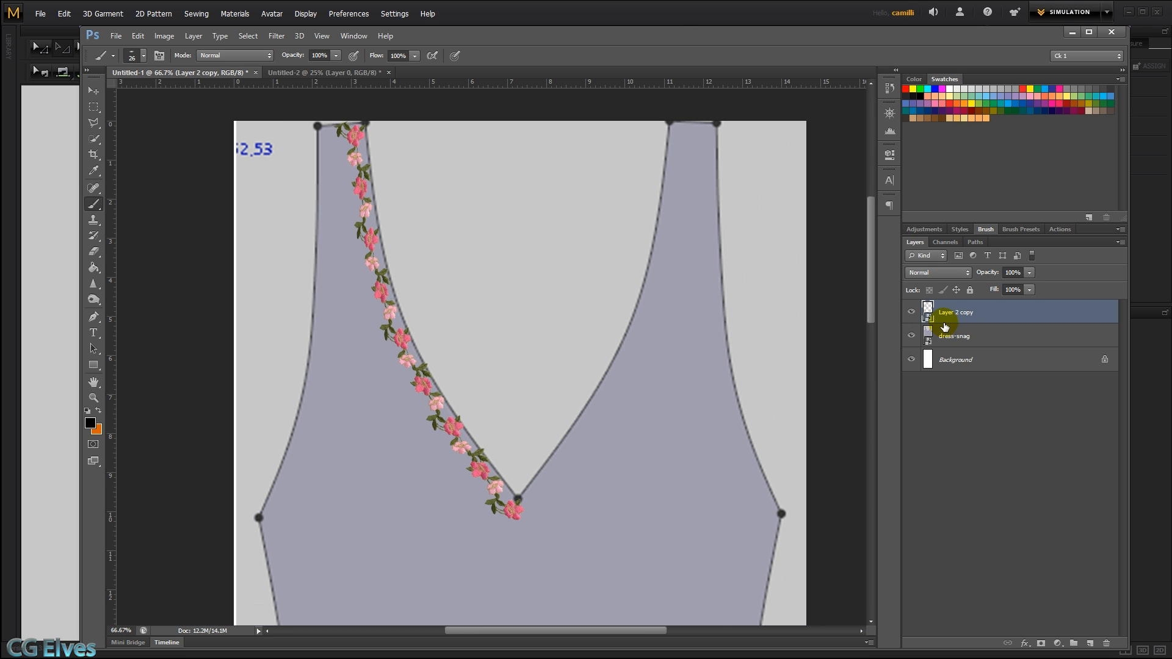
{"action": "key", "text": "ctrl+j"}
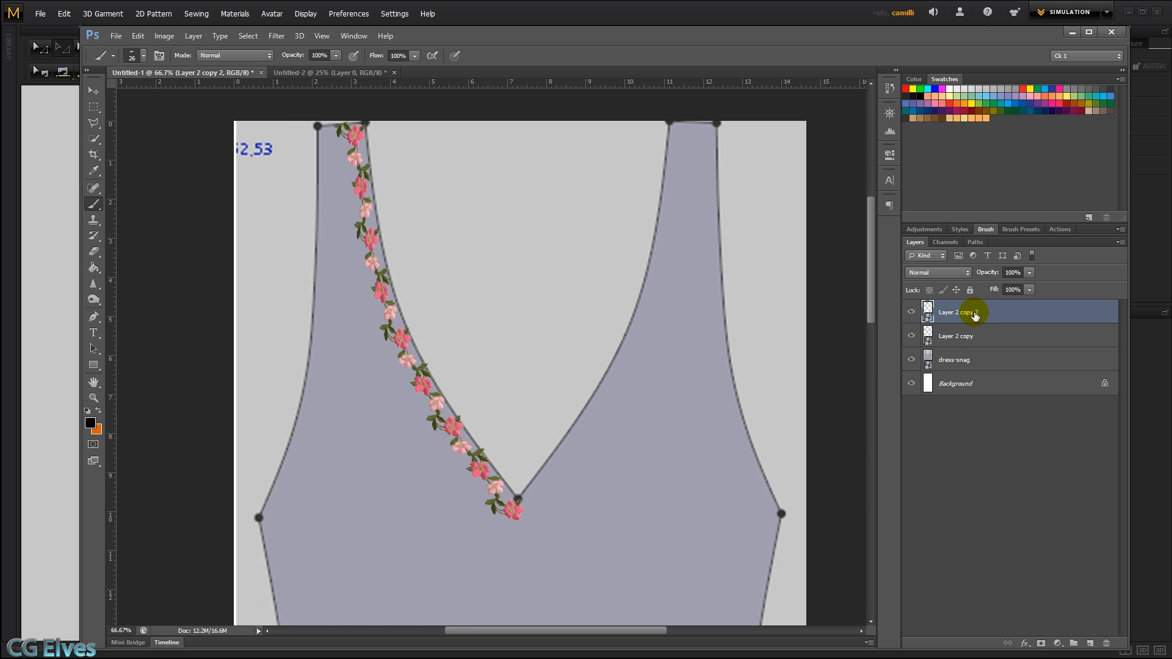
- Flip Layer 2 copy 2 horizontally and align it with the right neckline curve, rotating it about -0.7°
{"action": "key", "text": "ctrl+t"}
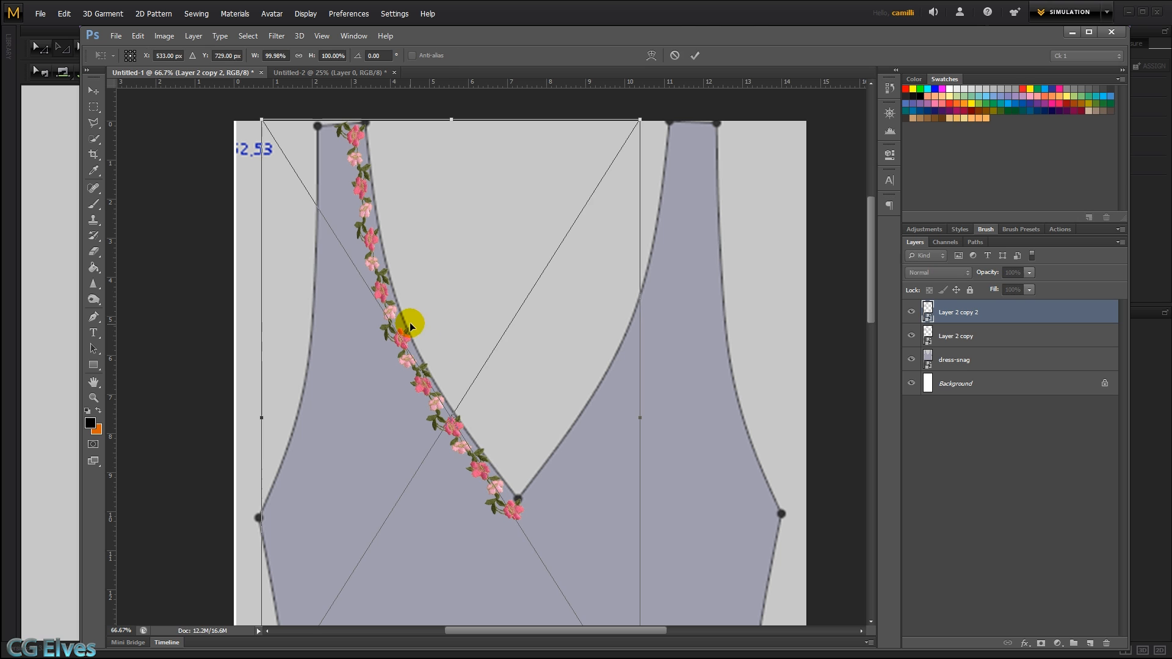
{"action": "right_click", "coordinate": [407, 320]}
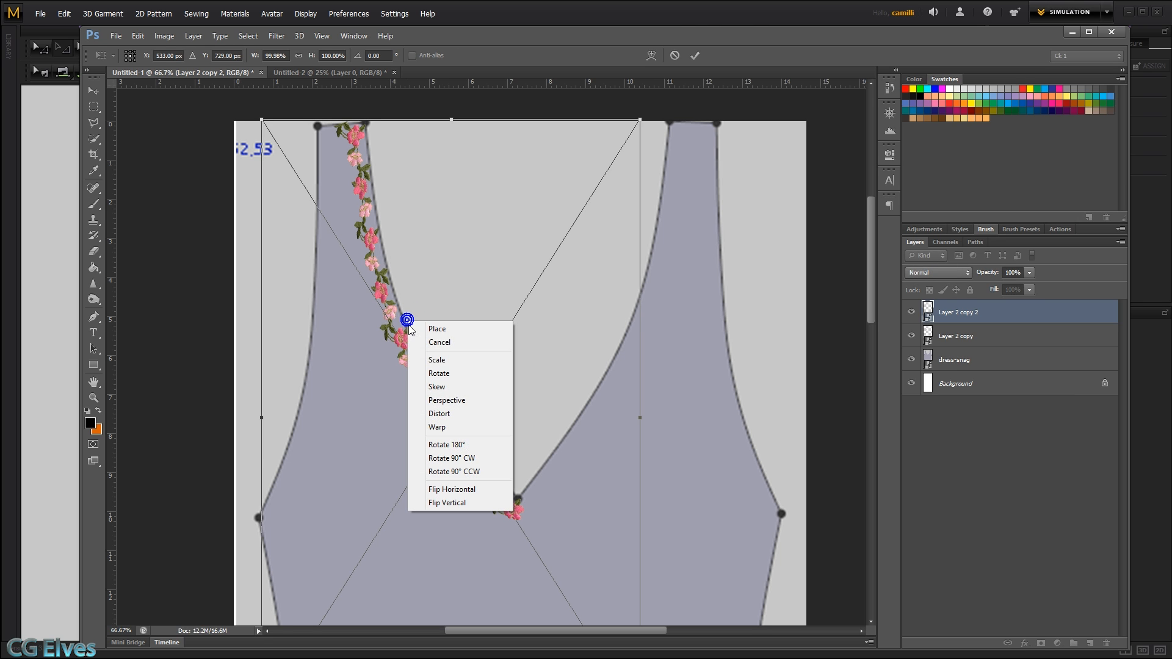
{"action": "left_click", "coordinate": [464, 489]}
{"action": "left_click_drag", "start_coordinate": [506, 349], "coordinate": [635, 343]}
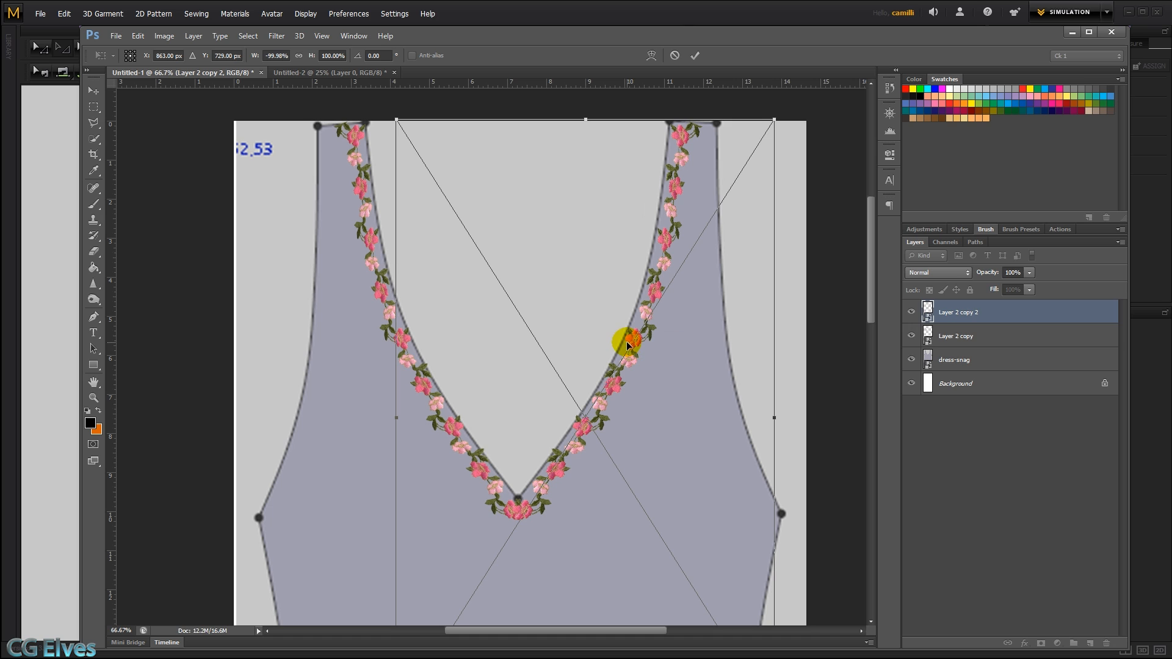
{"action": "scroll", "coordinate": [717, 357], "scroll_direction": "up", "scroll_amount": 2}
{"action": "left_click_drag", "start_coordinate": [786, 135], "coordinate": [784, 134]}
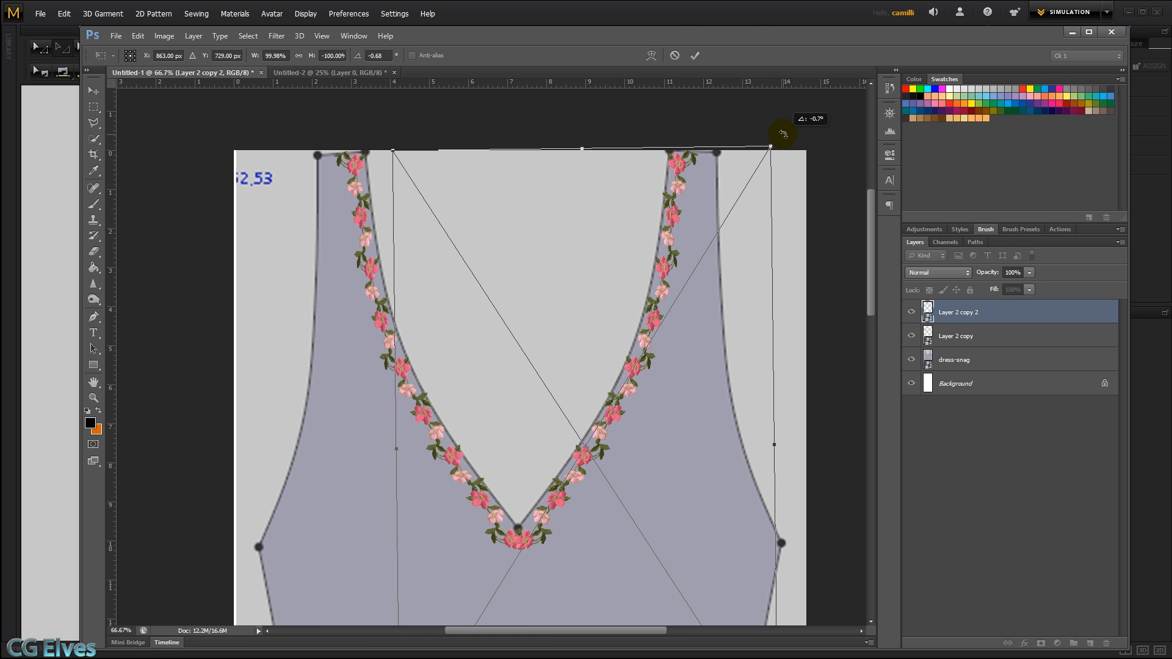
{"action": "key", "text": "b"}
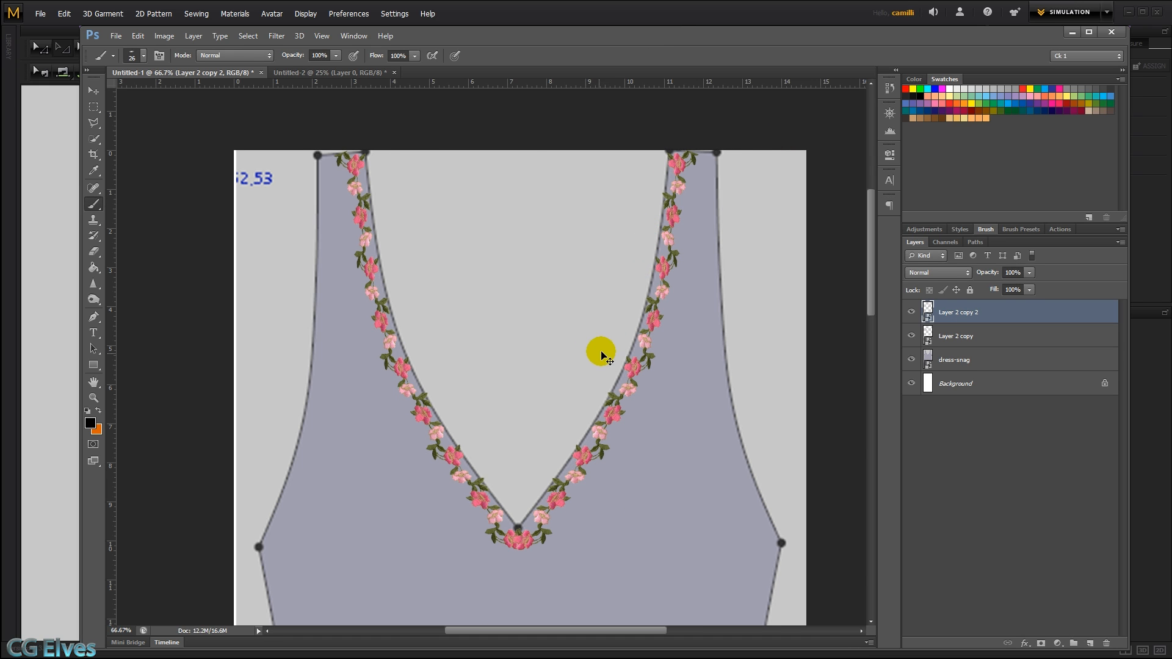
- Warp Layer 2 copy 2 to refine the position of its lower flowers near the V point
{"action": "key", "text": "ctrl+t"}
{"action": "right_click", "coordinate": [658, 343]}
{"action": "left_click", "coordinate": [696, 450]}
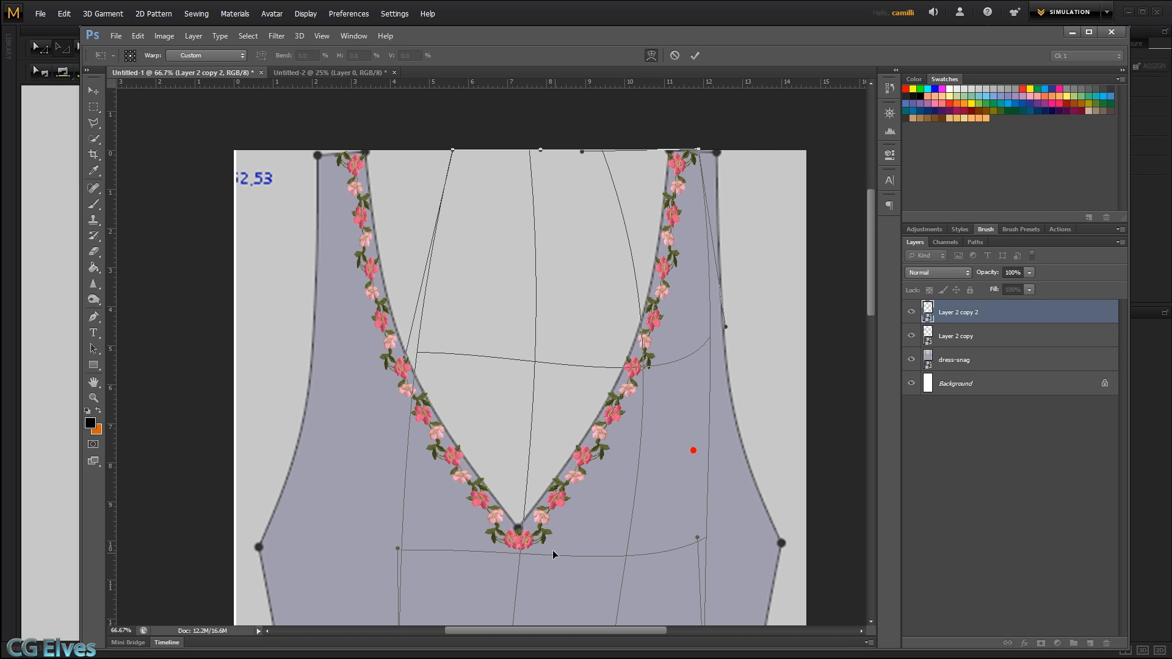
{"action": "key", "text": "ctrl+plus"}
{"action": "key", "text": "ctrl+plus"}
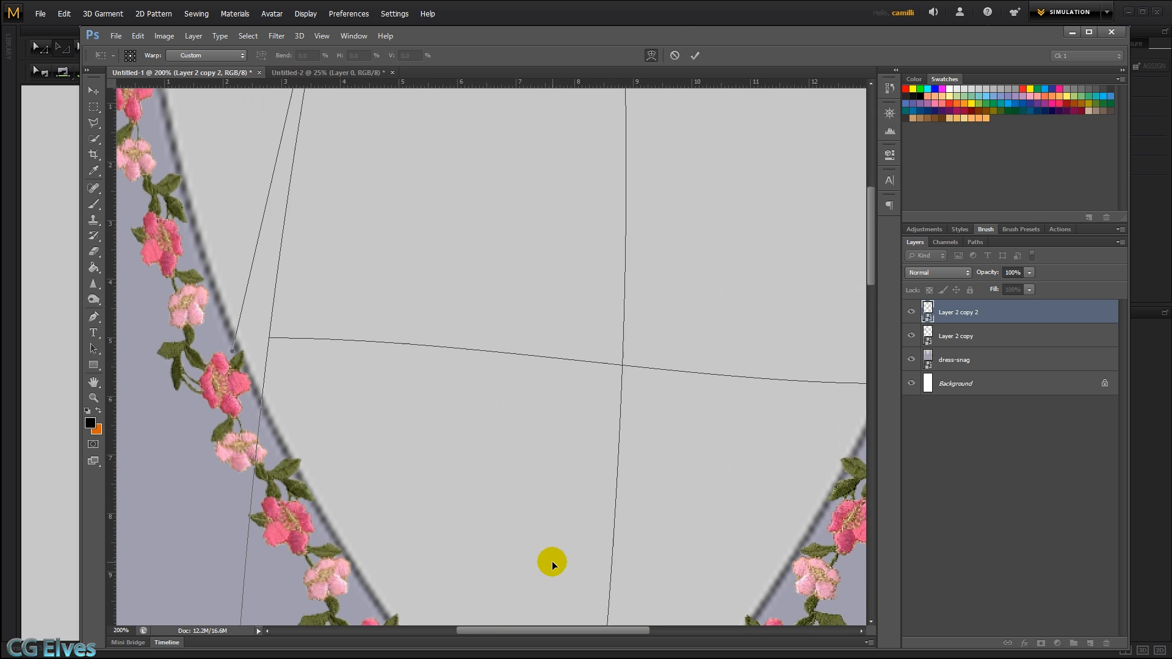
{"action": "left_click_drag", "start_coordinate": [646, 547], "coordinate": [615, 143]}
{"action": "left_click_drag", "start_coordinate": [577, 486], "coordinate": [599, 478]}
{"action": "scroll", "coordinate": [708, 342], "scroll_direction": "up", "scroll_amount": 2}
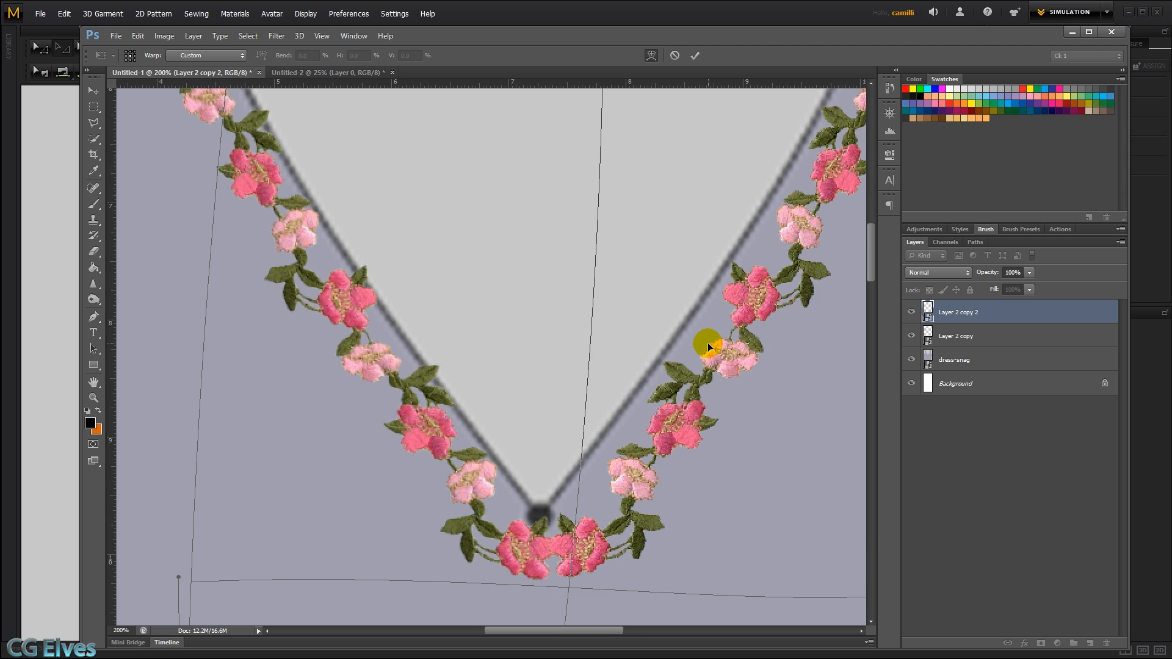
- Nudge the upper flowers of Layer 2 copy 2 to follow the right strap's inner edge and apply the warp
{"action": "scroll", "coordinate": [709, 344], "scroll_direction": "up", "scroll_amount": 2}
{"action": "left_click_drag", "start_coordinate": [738, 300], "coordinate": [450, 612]}
{"action": "left_click_drag", "start_coordinate": [662, 251], "coordinate": [634, 558]}
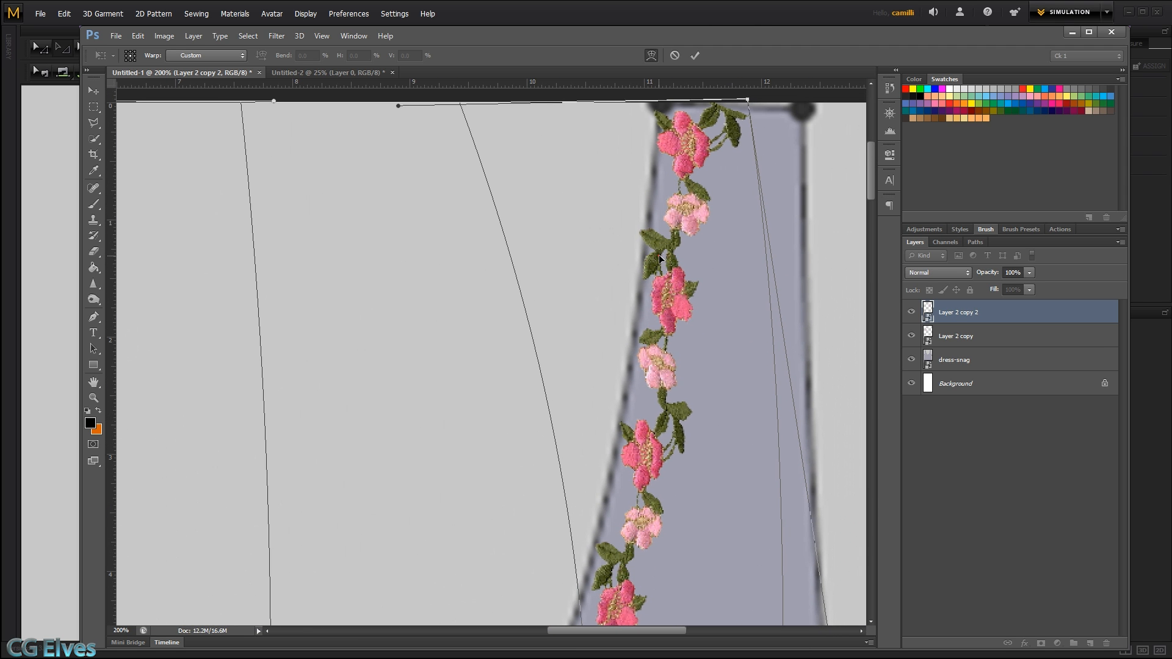
{"action": "left_click_drag", "start_coordinate": [658, 255], "coordinate": [666, 259]}
{"action": "left_click_drag", "start_coordinate": [591, 439], "coordinate": [623, 256]}
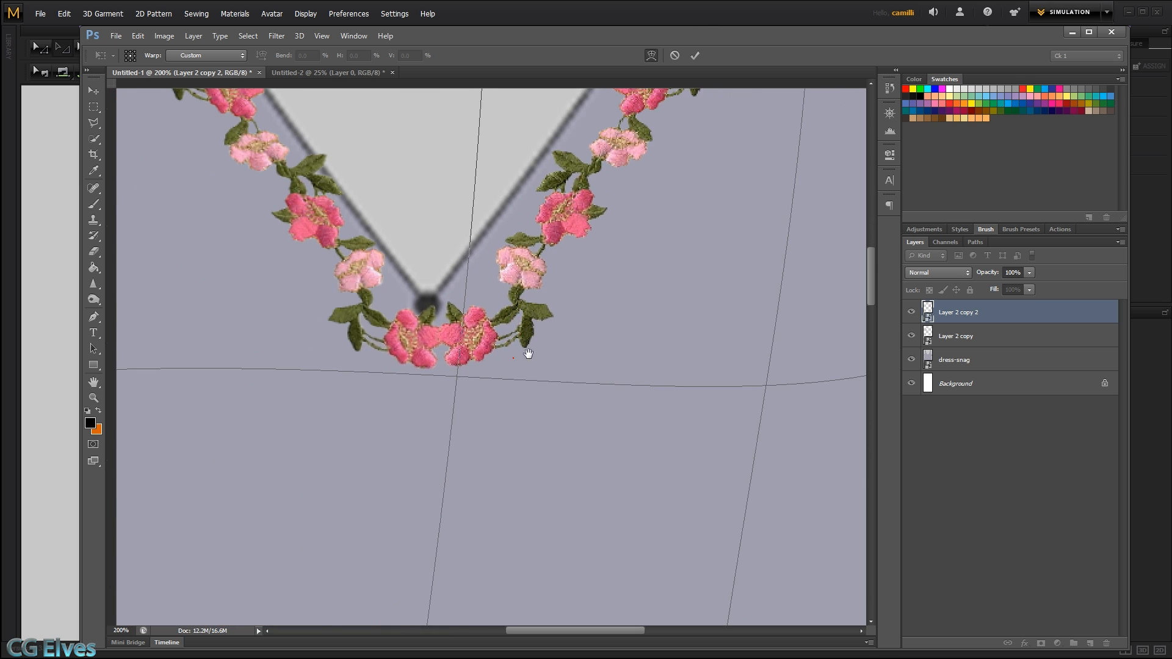
{"action": "left_click_drag", "start_coordinate": [528, 355], "coordinate": [557, 391]}
{"action": "key", "text": "Return"}
{"action": "key", "text": "b"}
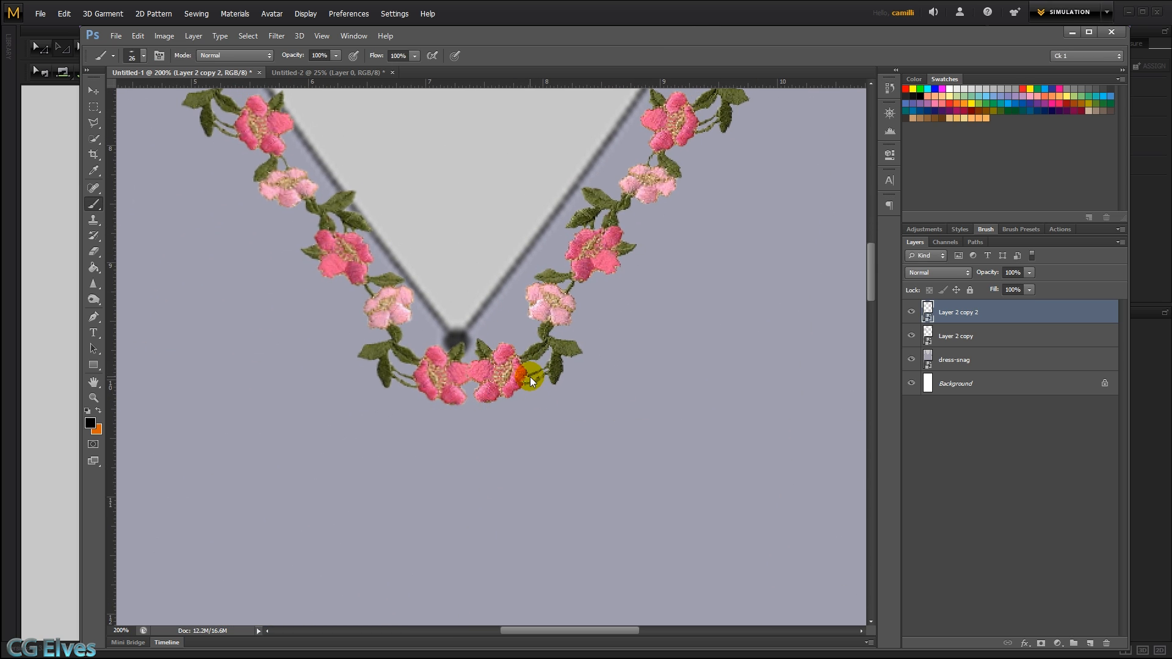
- Warp Layer 2 copy at the V point, shifting its lowest flower slightly left, clear of the mirrored flower
{"action": "left_click", "coordinate": [940, 337]}
{"action": "key", "text": "ctrl+t"}
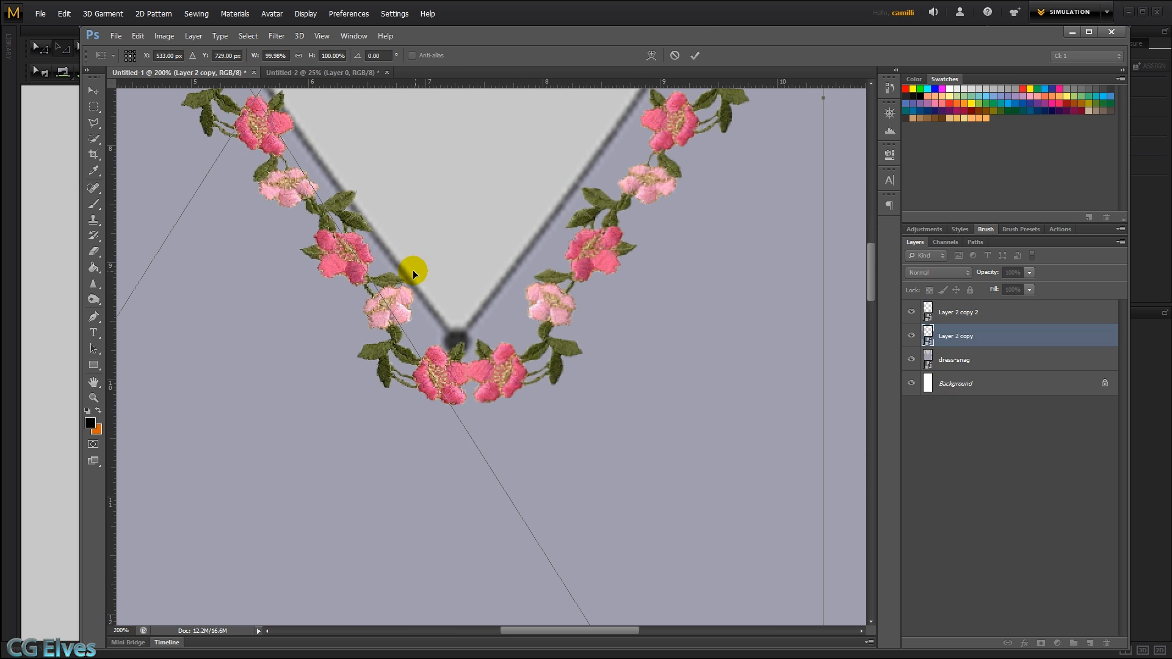
{"action": "right_click", "coordinate": [414, 270]}
{"action": "left_click", "coordinate": [434, 373]}
{"action": "left_click_drag", "start_coordinate": [437, 373], "coordinate": [424, 372]}
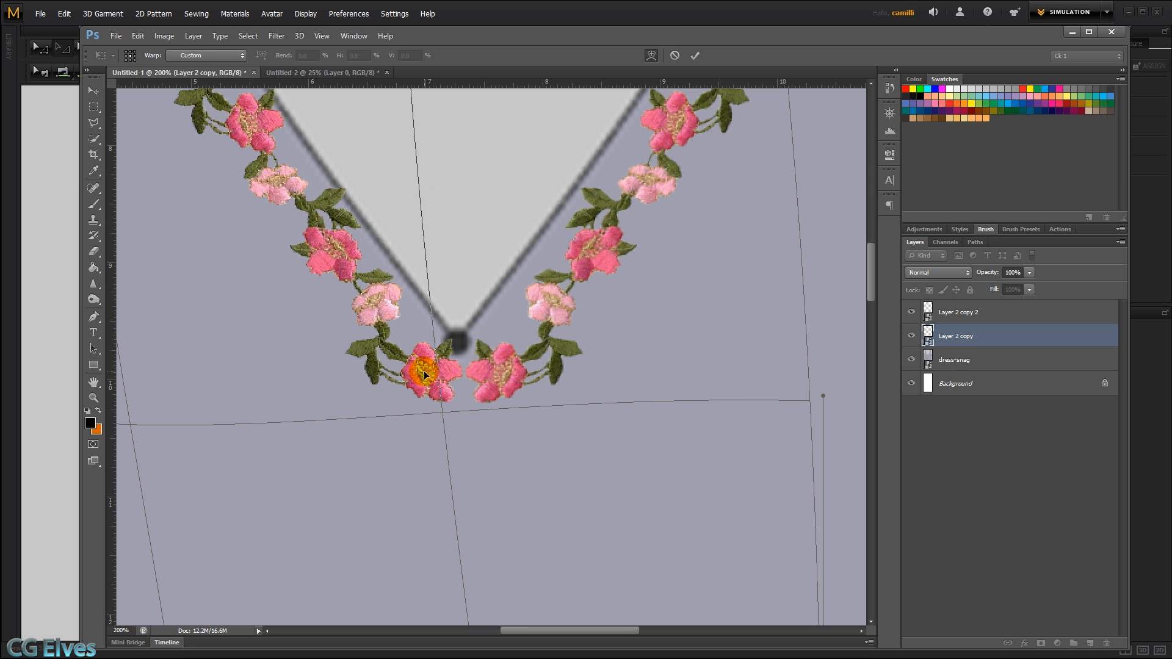
{"action": "key", "text": "Return"}
{"action": "key", "text": "b"}
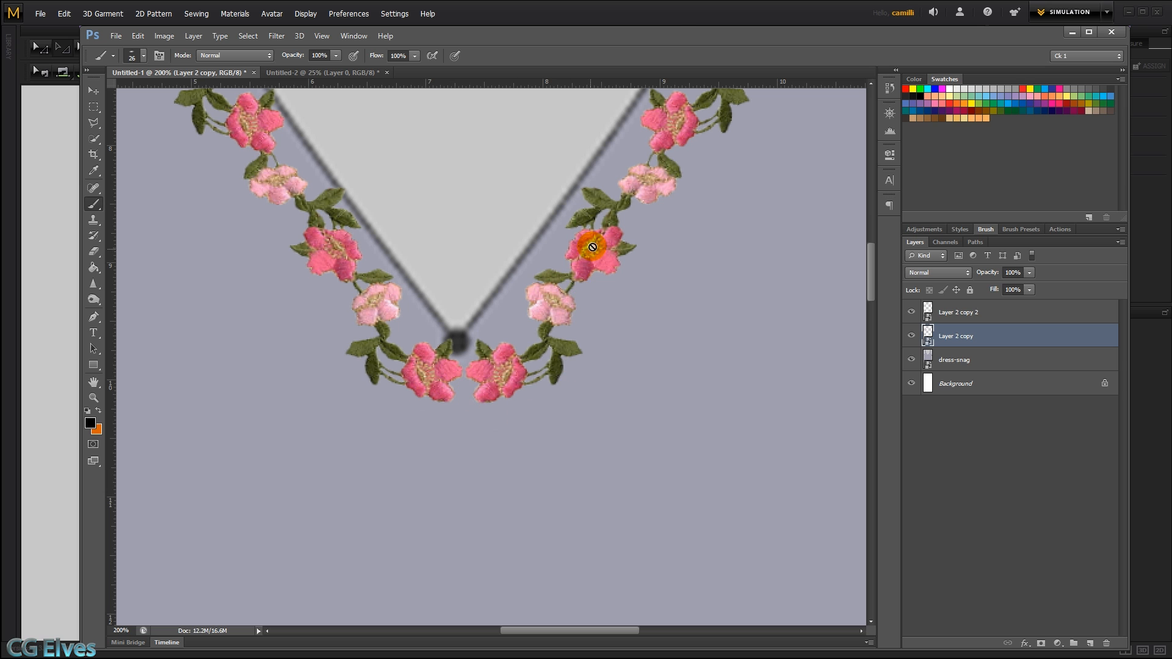
- Hide the dress-snag and Background layers so only the floral trim shows on transparency
{"action": "scroll", "coordinate": [516, 356], "scroll_direction": "down", "scroll_amount": 4, "text": "alt"}
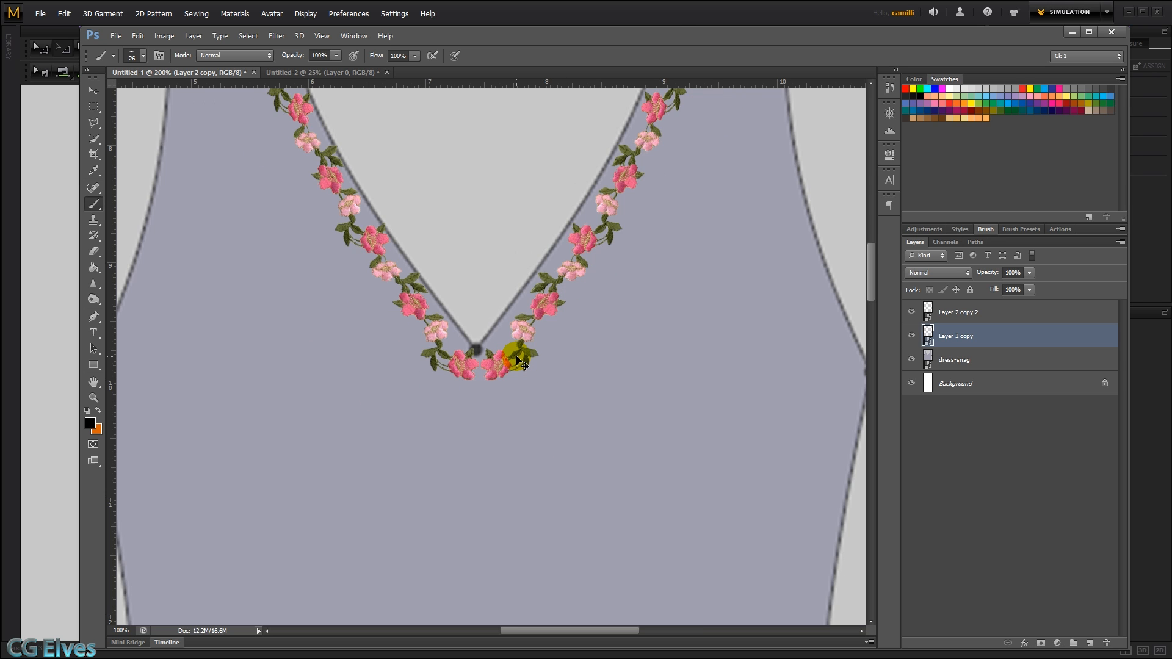
{"action": "scroll", "coordinate": [515, 355], "scroll_direction": "down", "scroll_amount": 1, "text": "alt"}
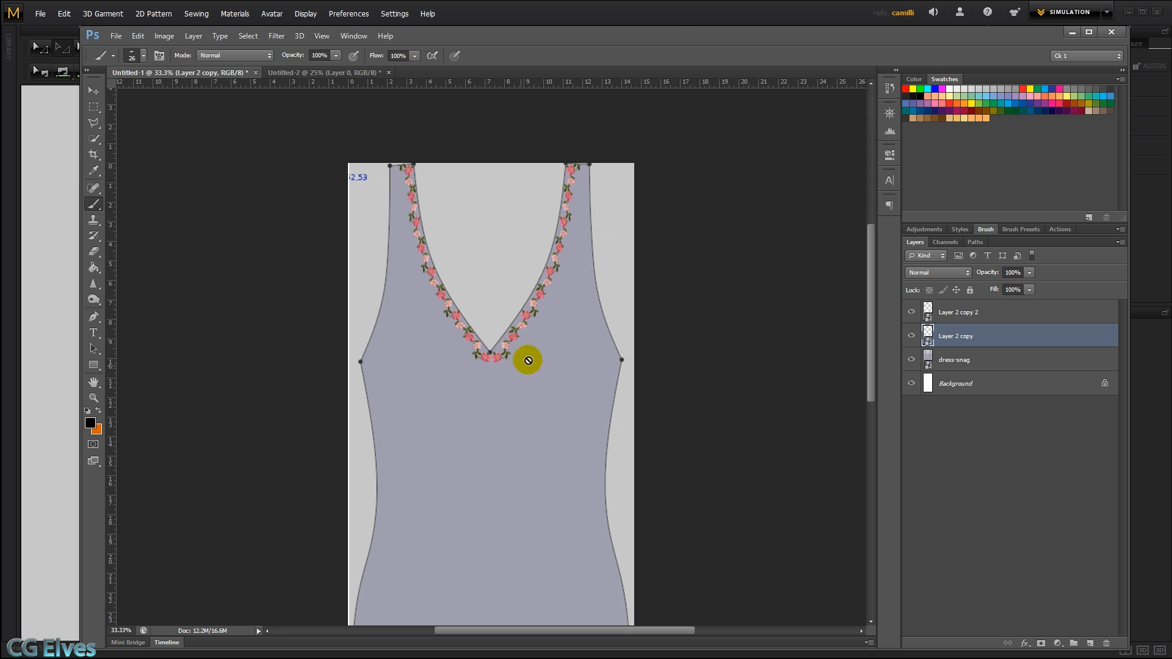
{"action": "left_click", "coordinate": [911, 359]}
{"action": "left_click", "coordinate": [911, 384]}
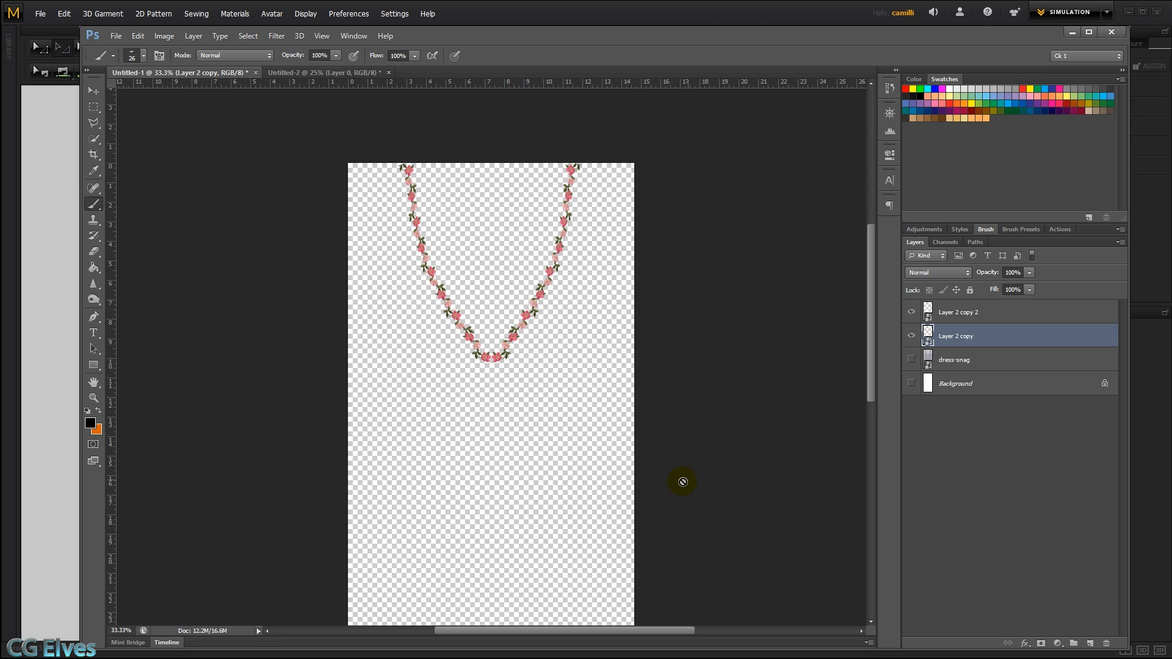
- Crop the canvas from below to just under the lowest flowers of the floral trim
{"action": "scroll", "coordinate": [683, 482], "scroll_direction": "down", "scroll_amount": 10}
{"action": "key", "text": "c"}
{"action": "left_click_drag", "start_coordinate": [484, 535], "coordinate": [463, 322]}
{"action": "double_click", "coordinate": [462, 318]}
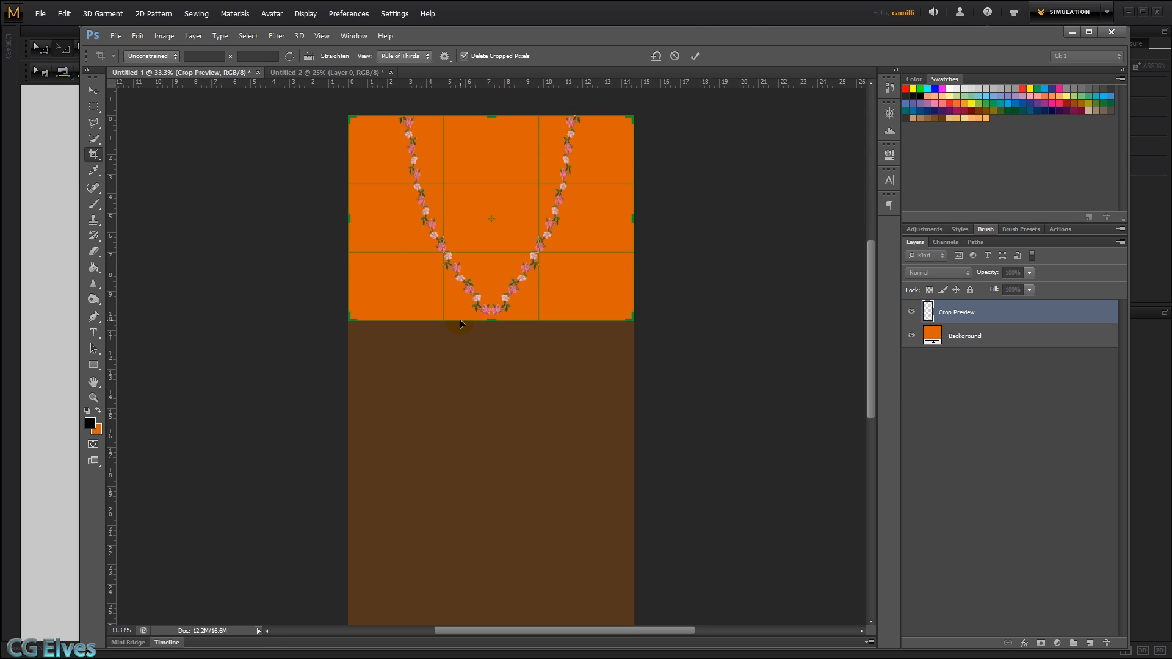
{"action": "key", "text": "v"}
- Begin saving the document under a new name, with the Desktop as location and floral-trim as file name
{"action": "left_click", "coordinate": [116, 36]}
{"action": "left_click", "coordinate": [133, 182]}
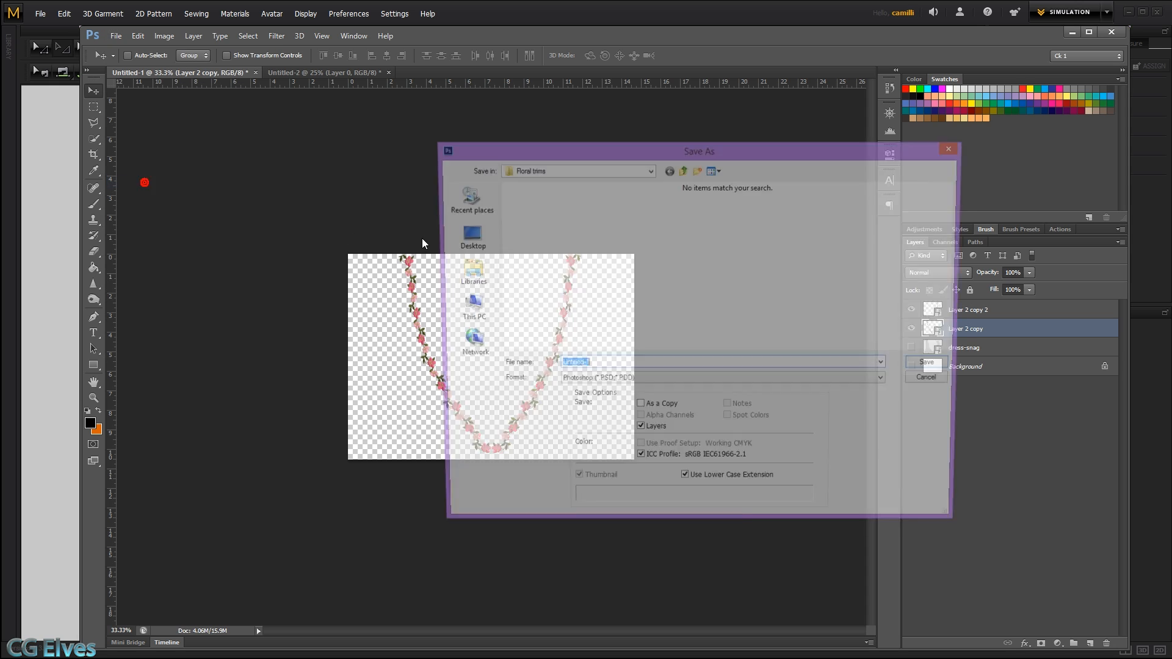
{"action": "left_click", "coordinate": [470, 206]}
{"action": "left_click", "coordinate": [465, 235]}
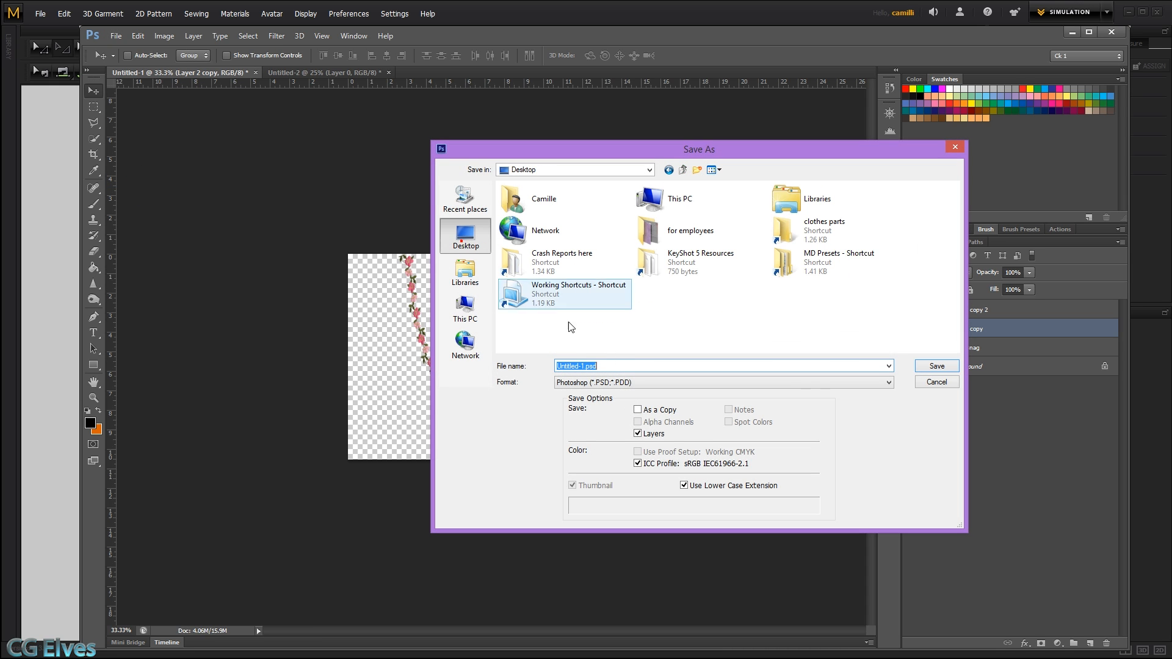
{"action": "type", "text": "flo"}
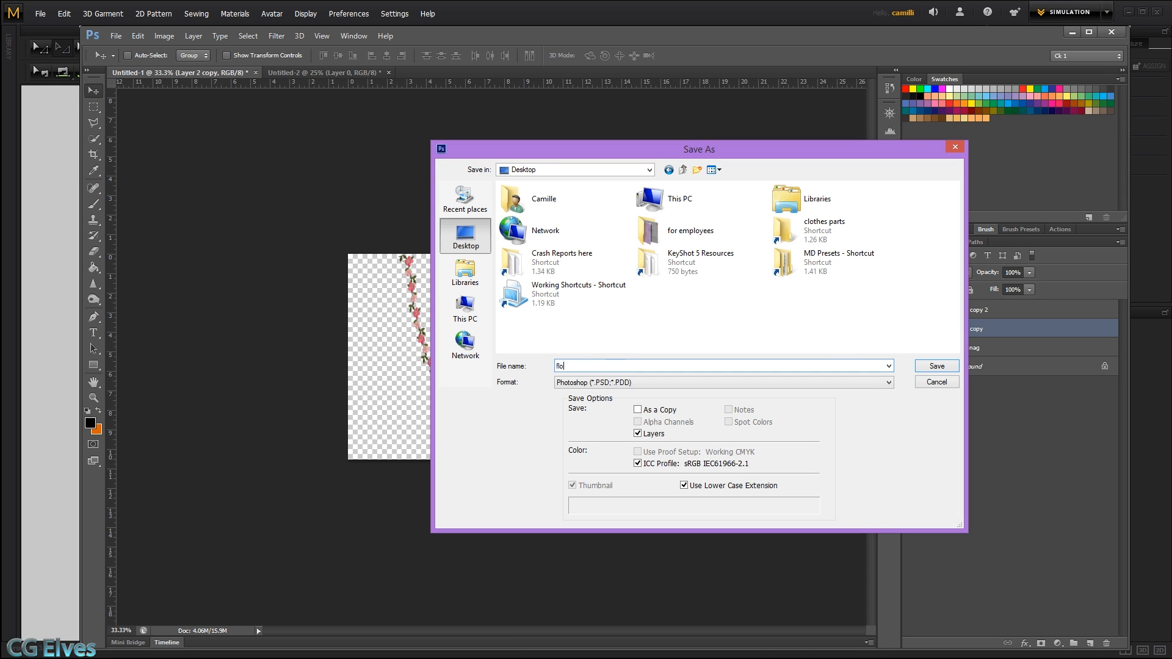
{"action": "type", "text": "ral-trim"}
- Set the format to PNG, extend the file name to floral-trim_around-neck, and save with the default PNG options
{"action": "left_click", "coordinate": [577, 383]}
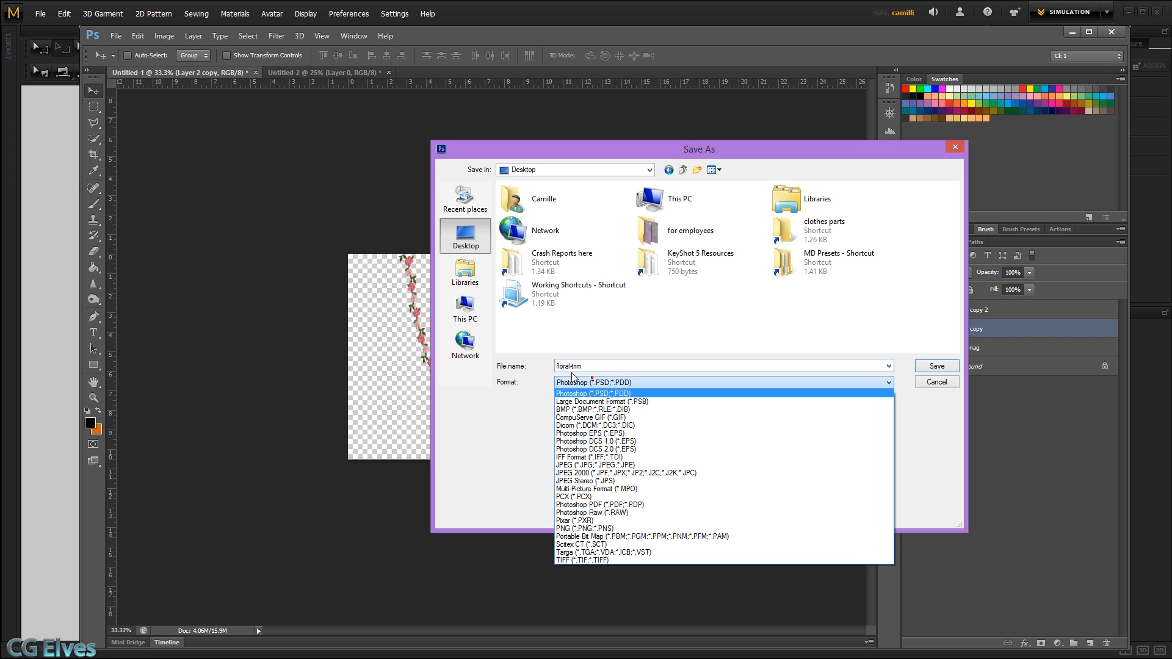
{"action": "left_click", "coordinate": [576, 528]}
{"action": "double_click", "coordinate": [606, 367]}
{"action": "left_click", "coordinate": [583, 367]}
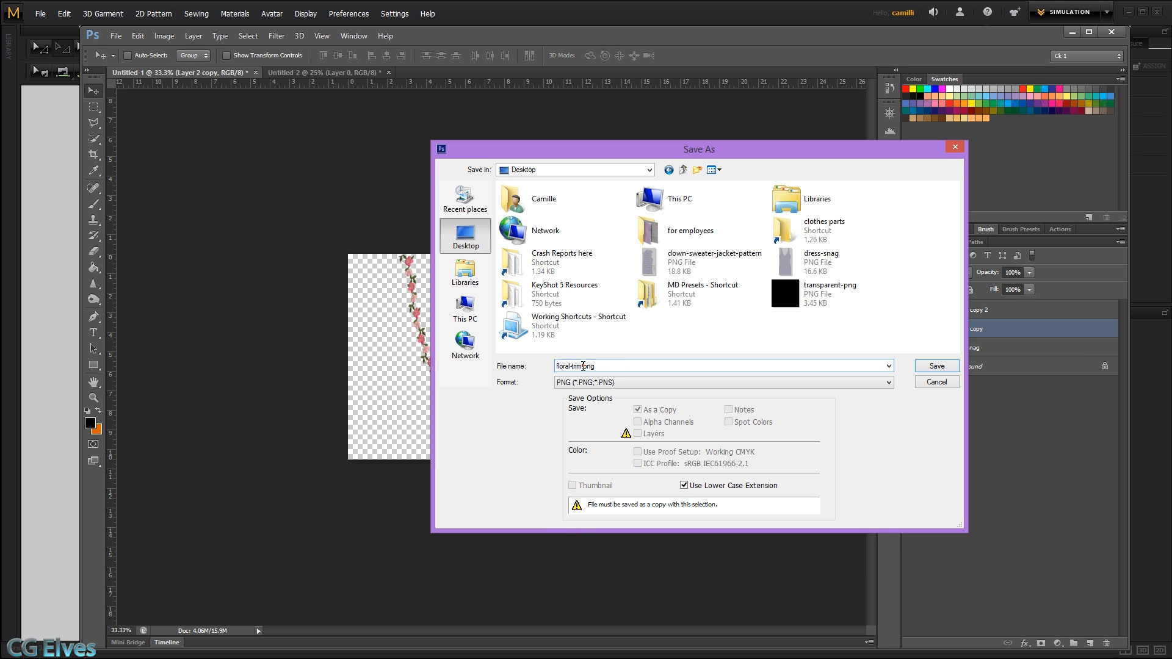
{"action": "type", "text": "_around-neck"}
{"action": "double_click", "coordinate": [581, 366]}
{"action": "key", "text": "Return"}
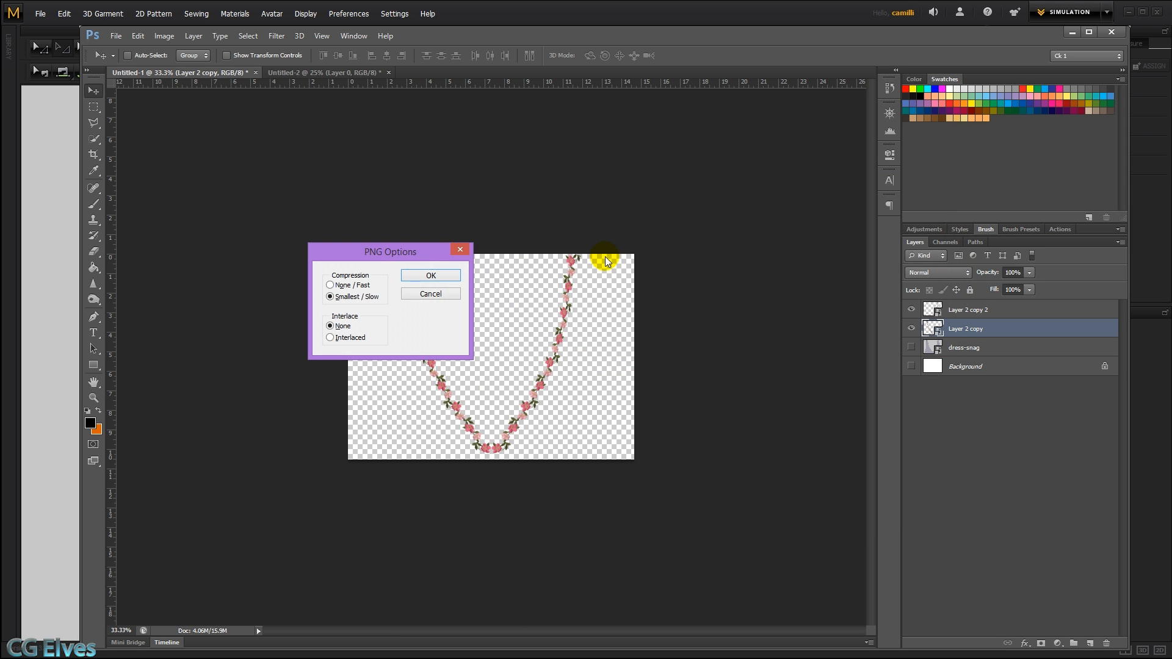
{"action": "left_click", "coordinate": [430, 282]}
- Switch to Marvelous Designer, show the 3D garment beside the 2D pattern, and deselect the dress pattern
{"action": "left_click", "coordinate": [50, 244]}
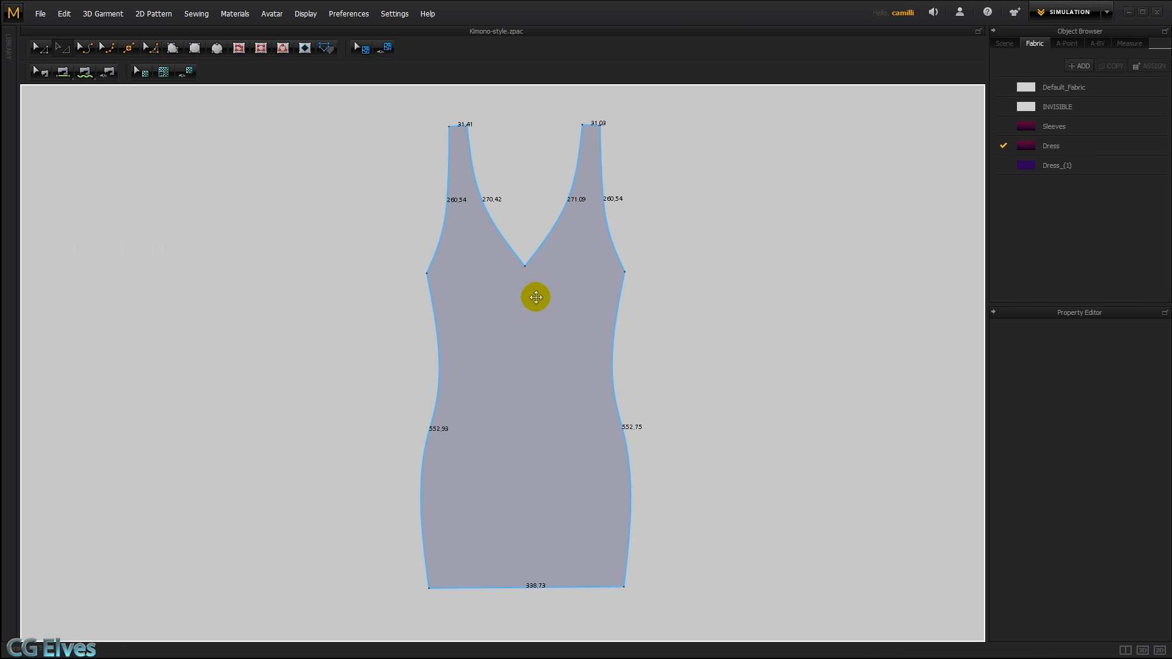
{"action": "left_click", "coordinate": [1126, 652]}
{"action": "middle_click_drag", "start_coordinate": [721, 308], "coordinate": [641, 306]}
{"action": "scroll", "coordinate": [664, 323], "scroll_direction": "up", "scroll_amount": 6}
{"action": "scroll", "coordinate": [663, 322], "scroll_direction": "down", "scroll_amount": 1}
{"action": "left_click", "coordinate": [636, 136]}
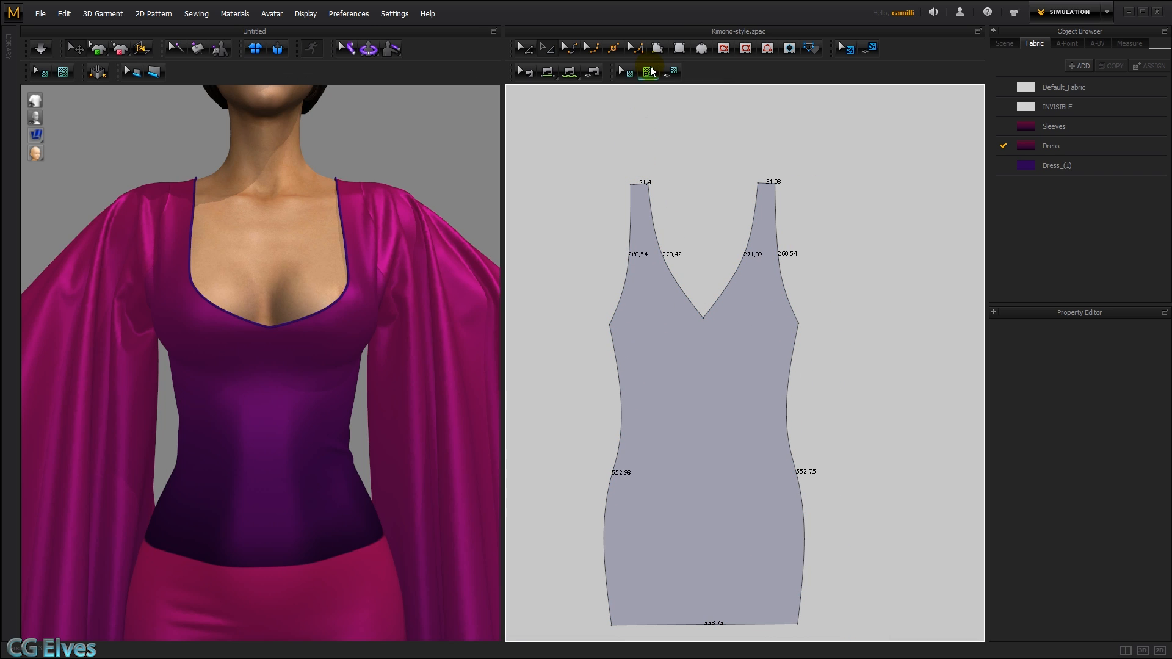
- Add the floral-trim_around-neck image from the Desktop as a graphic on the dress pattern, 371.96 mm wide
{"action": "left_click", "coordinate": [649, 73]}
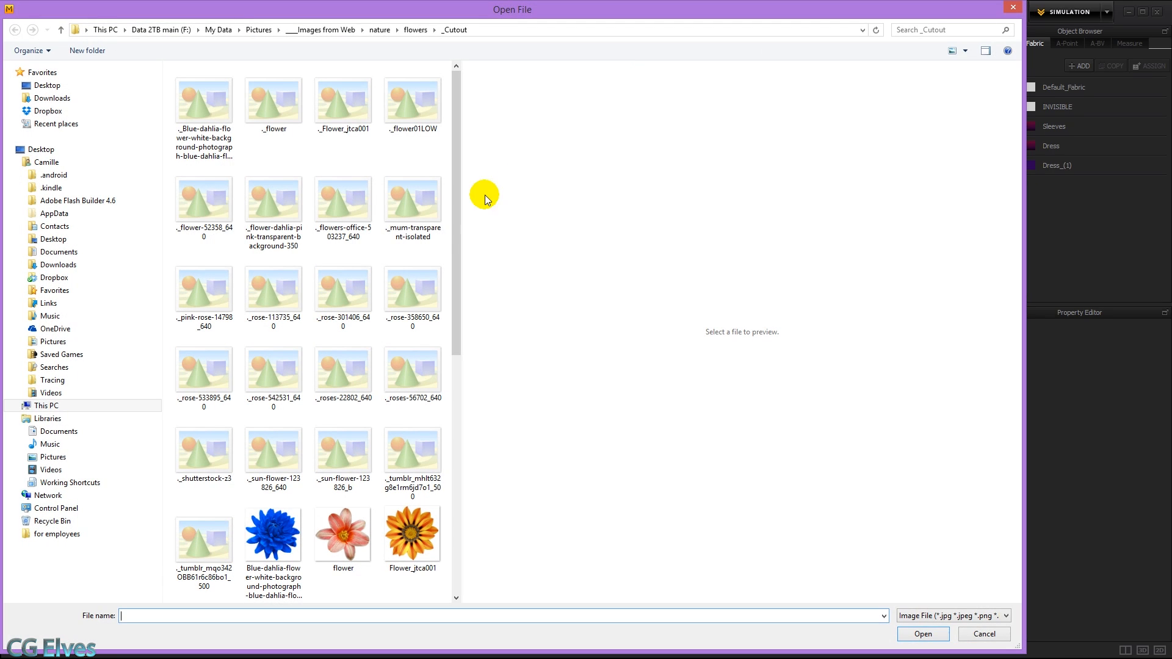
{"action": "left_click", "coordinate": [49, 85]}
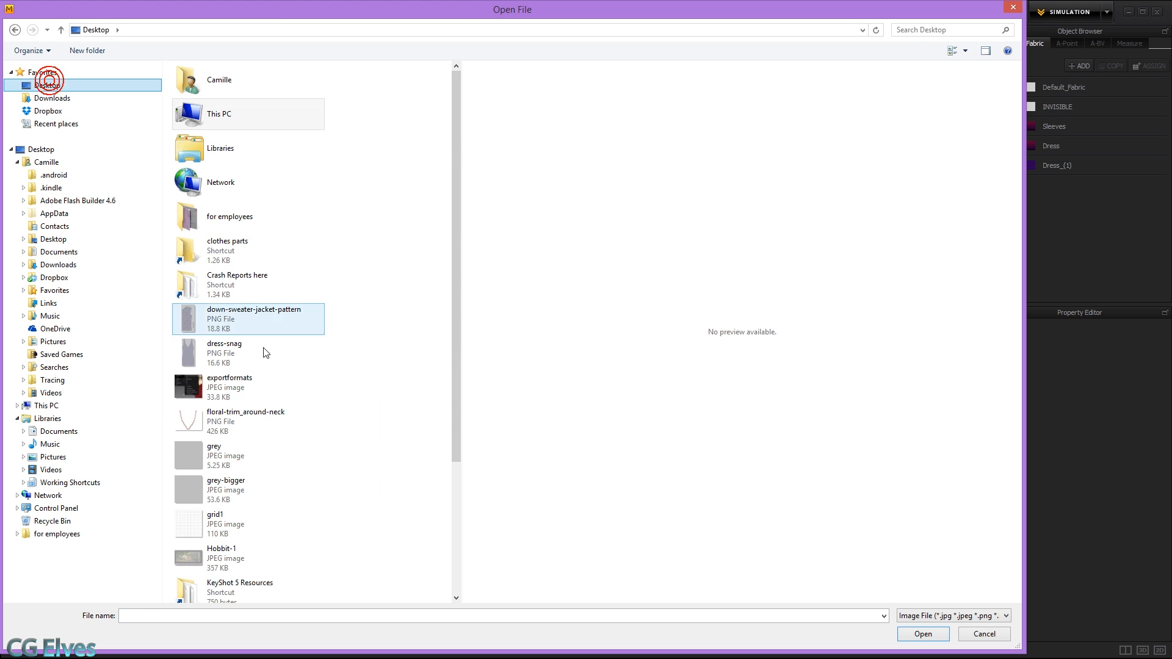
{"action": "left_click", "coordinate": [292, 417]}
{"action": "scroll", "coordinate": [298, 424], "scroll_direction": "down", "scroll_amount": 3}
{"action": "double_click", "coordinate": [273, 244]}
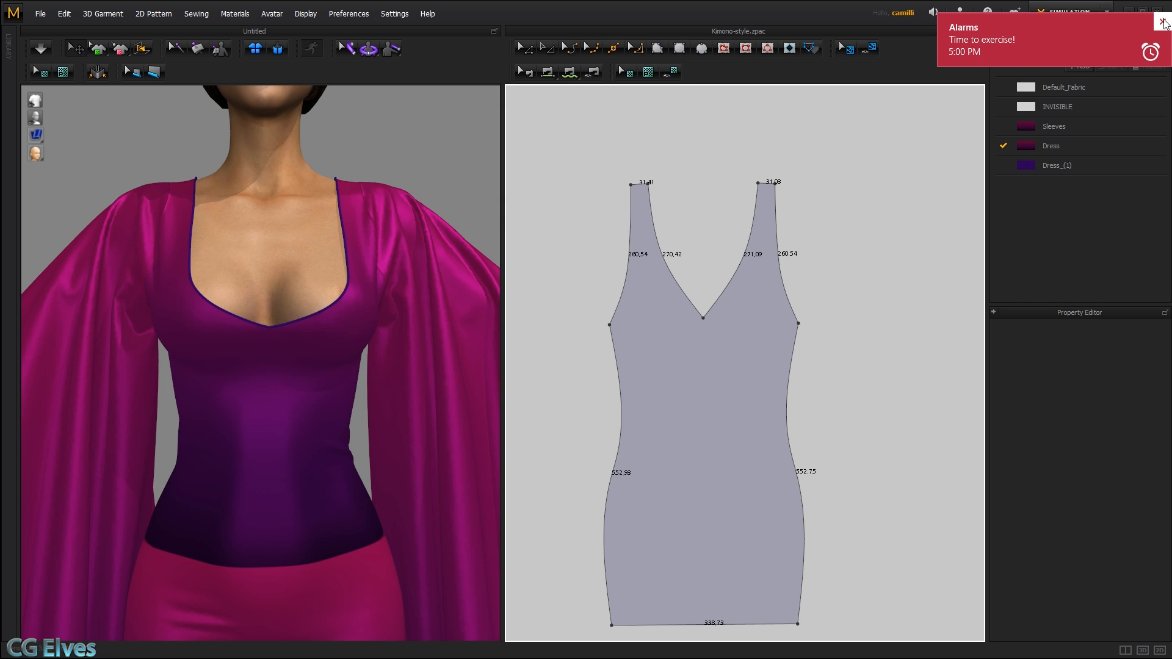
{"action": "left_click", "coordinate": [727, 317]}
{"action": "left_click", "coordinate": [557, 342]}
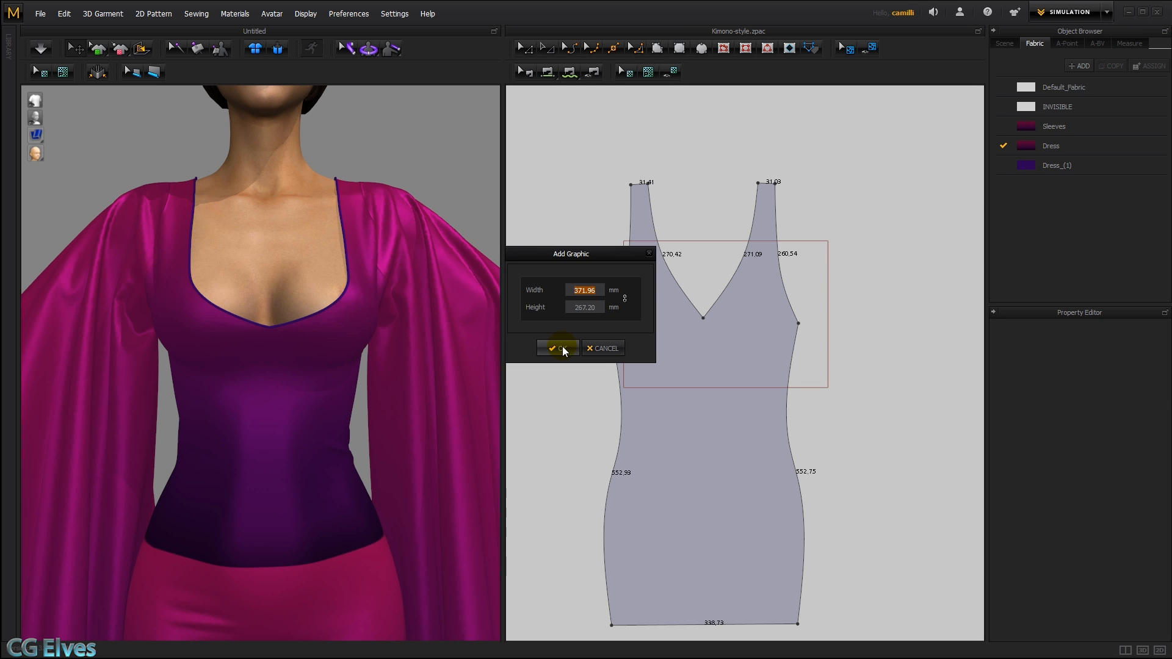
{"action": "left_click", "coordinate": [694, 310]}
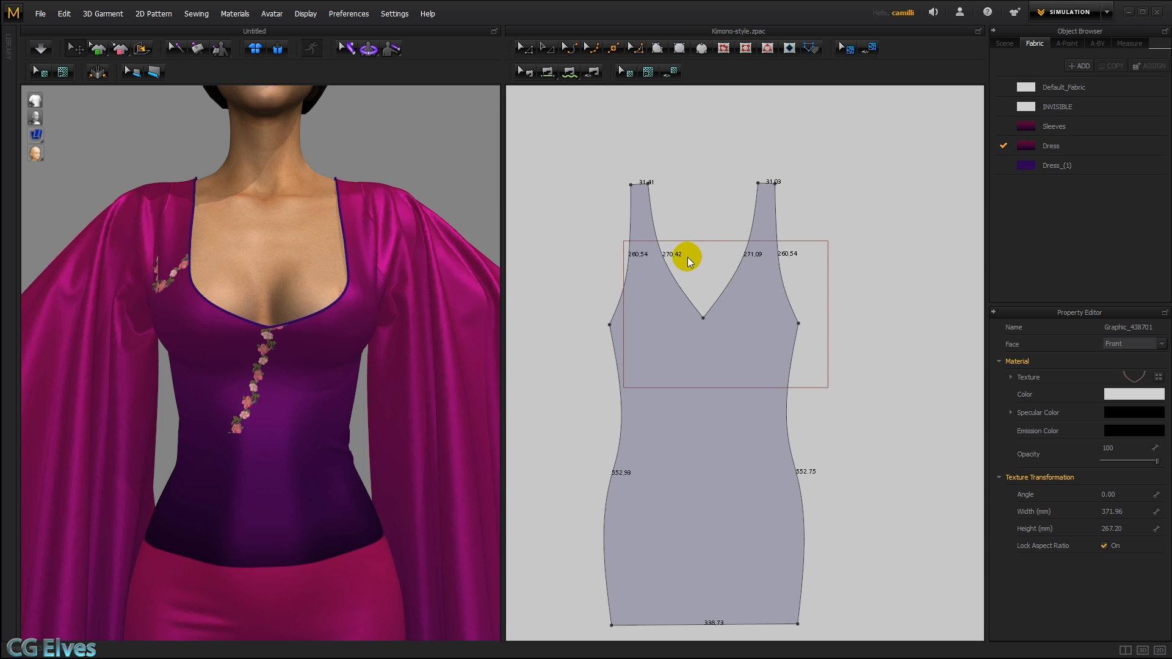
- Move the floral graphic up over the dress pattern so the flowers follow both edges of the V neckline
{"action": "left_click", "coordinate": [689, 259]}
{"action": "left_click", "coordinate": [671, 71]}
{"action": "scroll", "coordinate": [755, 333], "scroll_direction": "up", "scroll_amount": 3}
{"action": "left_click_drag", "start_coordinate": [804, 479], "coordinate": [764, 368]}
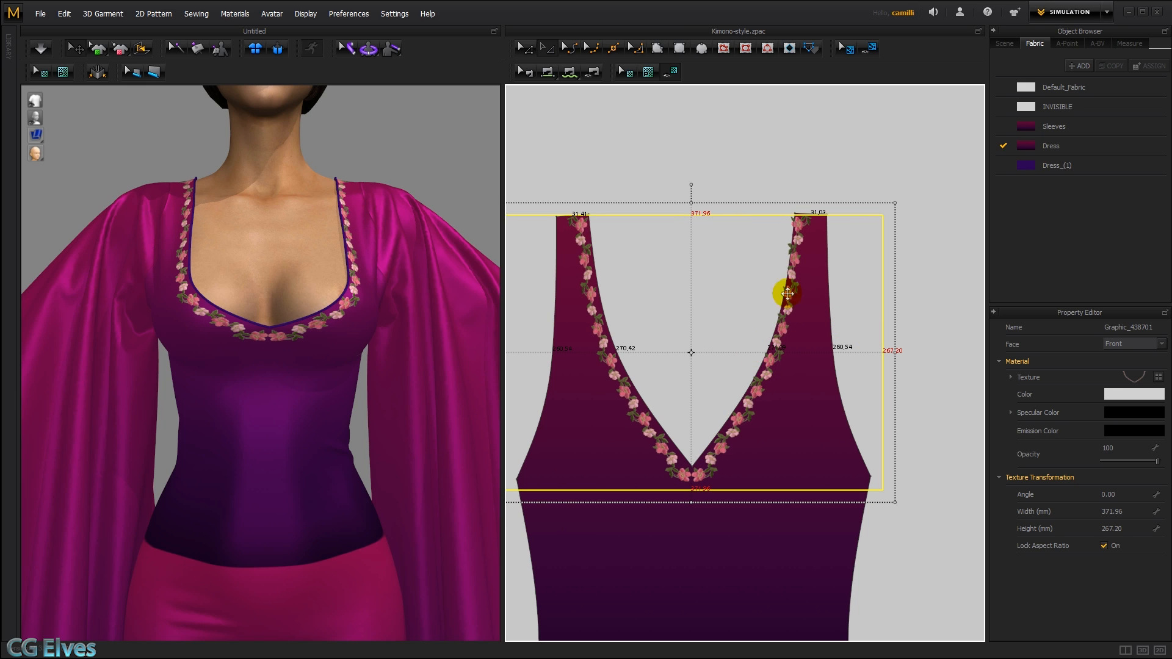
- Open the 2D Pattern Window Properties and examine the arrow key movement setting
{"action": "right_click", "coordinate": [735, 143]}
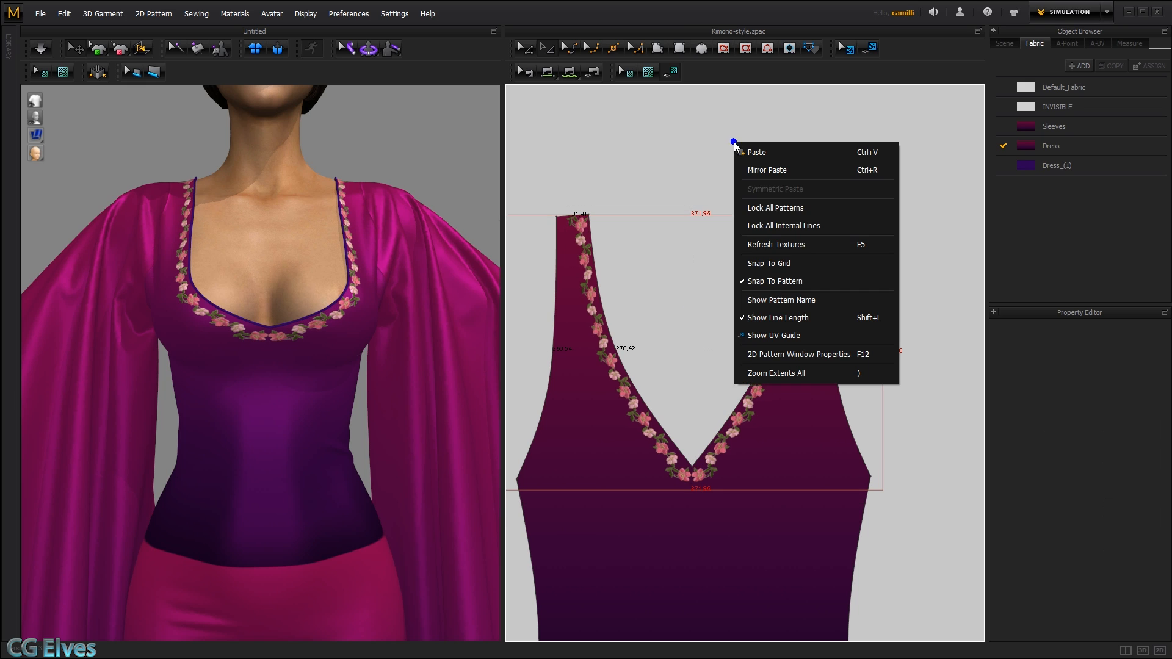
{"action": "left_click", "coordinate": [793, 355]}
{"action": "left_click", "coordinate": [1127, 500]}
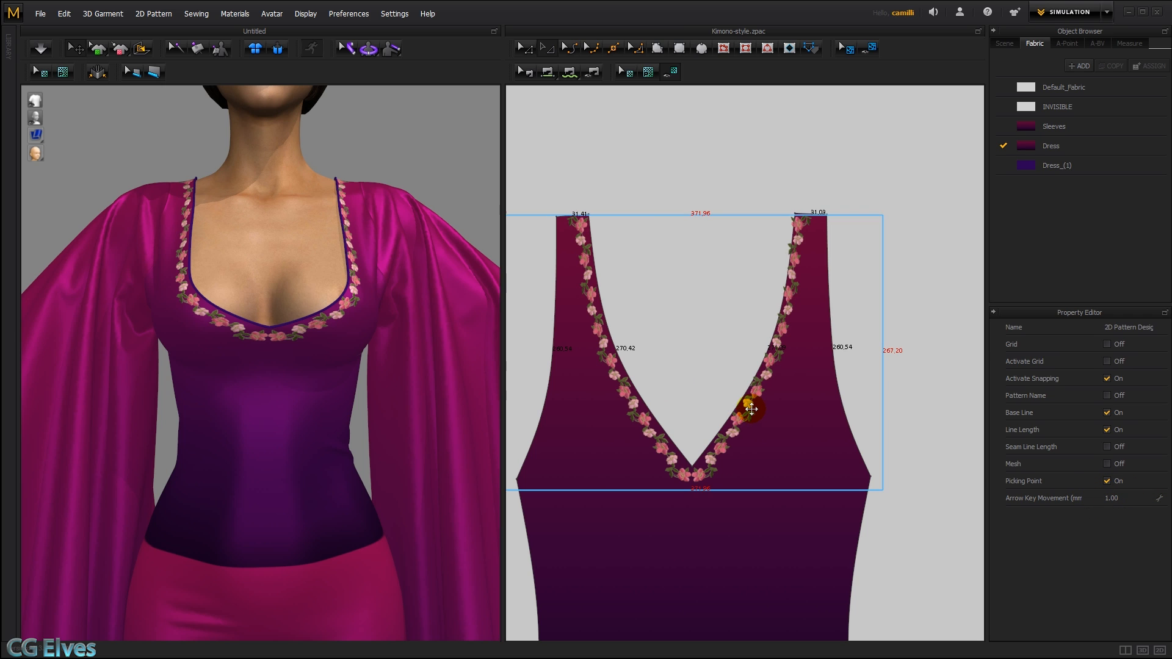
- Nudge the floral graphic slightly right and up to center it on the V neckline, and deselect it
{"action": "left_click", "coordinate": [748, 411]}
{"action": "key", "text": "Right"}
{"action": "key", "text": "Right"}
{"action": "key", "text": "Right"}
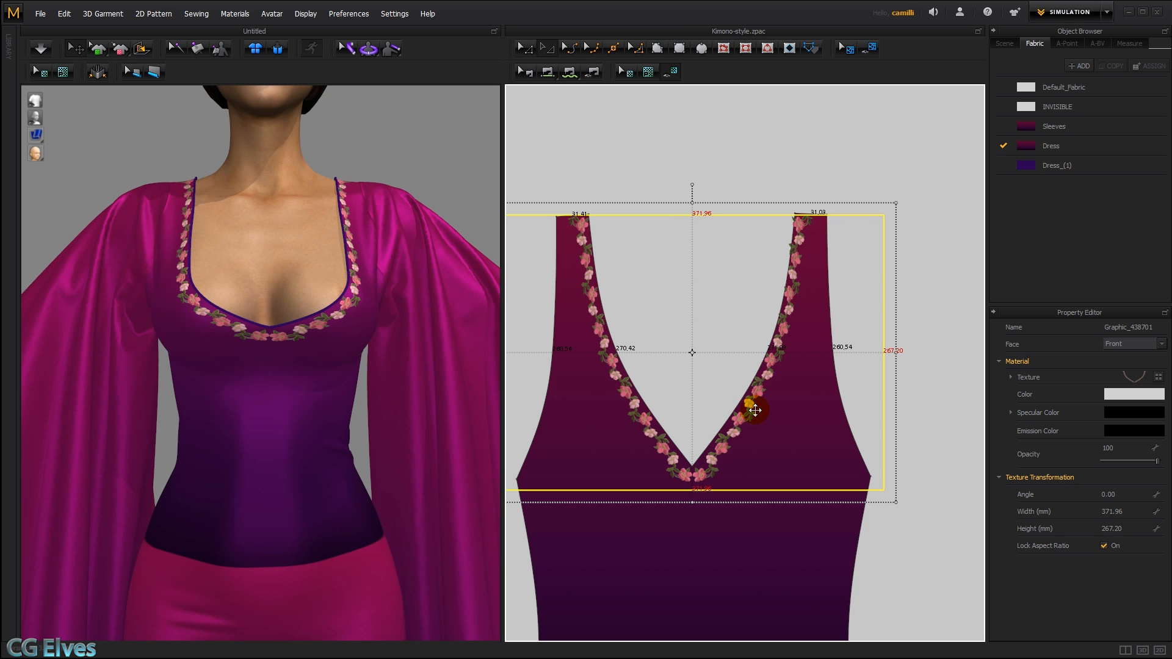
{"action": "key", "text": "Right"}
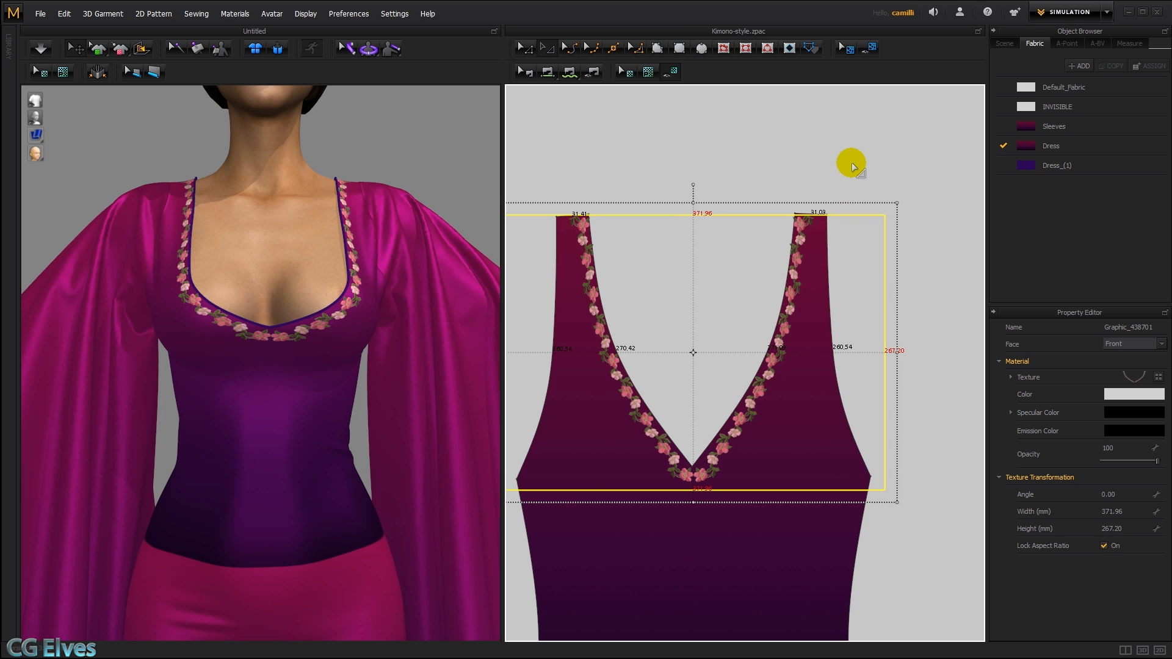
{"action": "key", "text": "Up"}
{"action": "key", "text": "Up"}
{"action": "key", "text": "Up"}
{"action": "key", "text": "Up"}
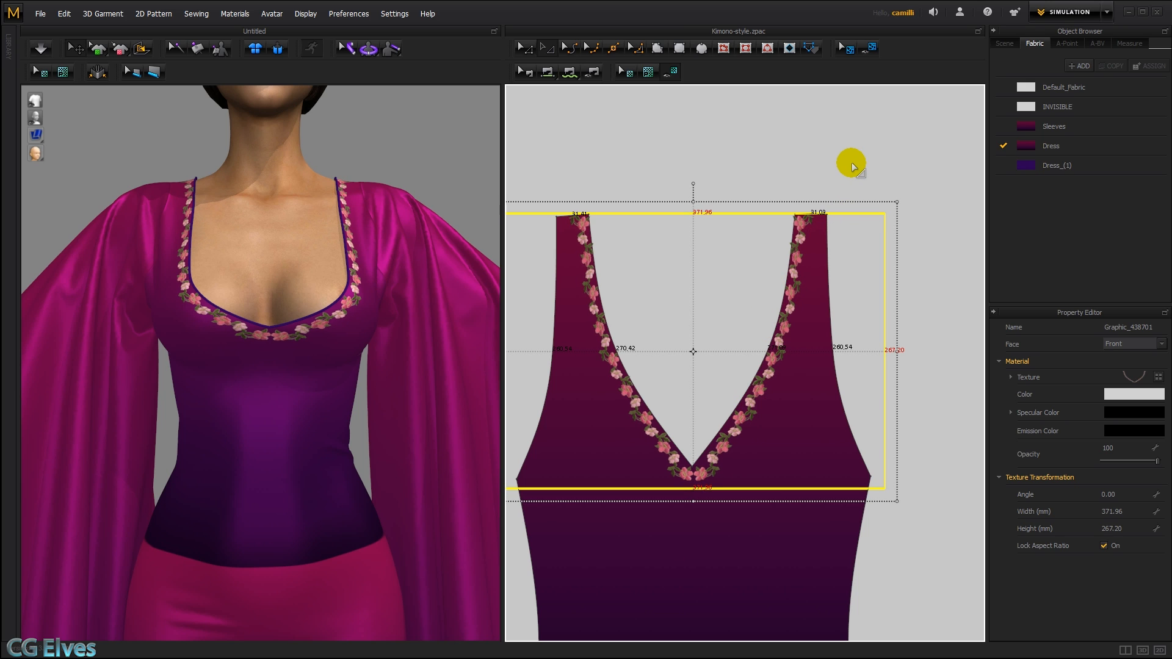
{"action": "left_click", "coordinate": [832, 167]}
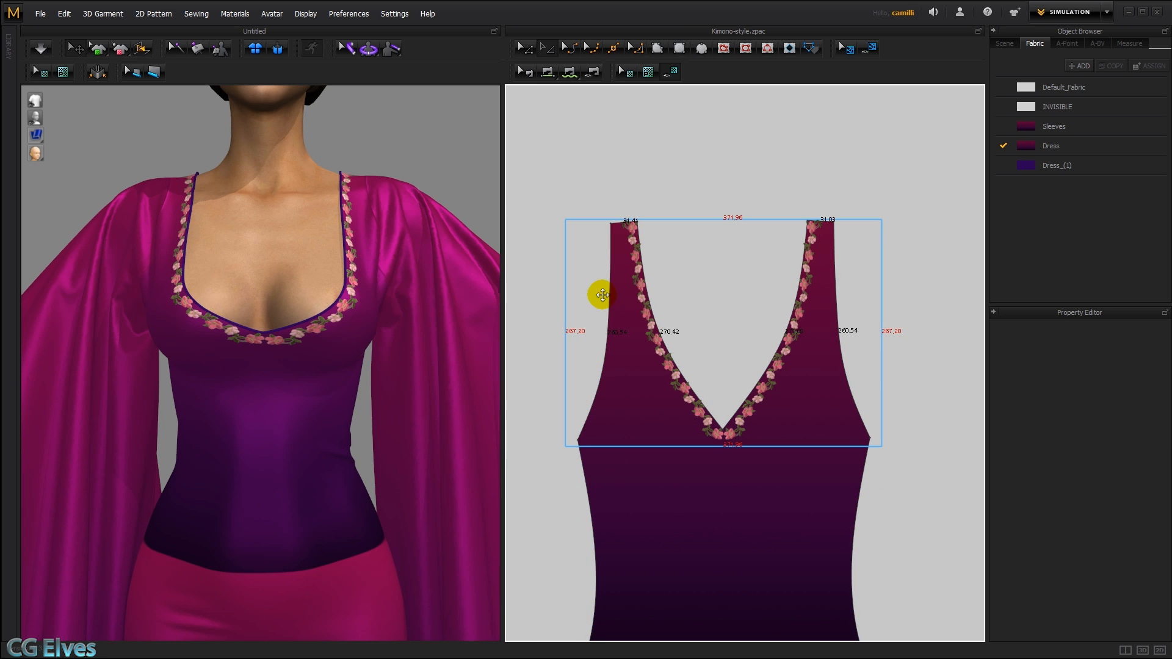
{"action": "left_click", "coordinate": [627, 262]}
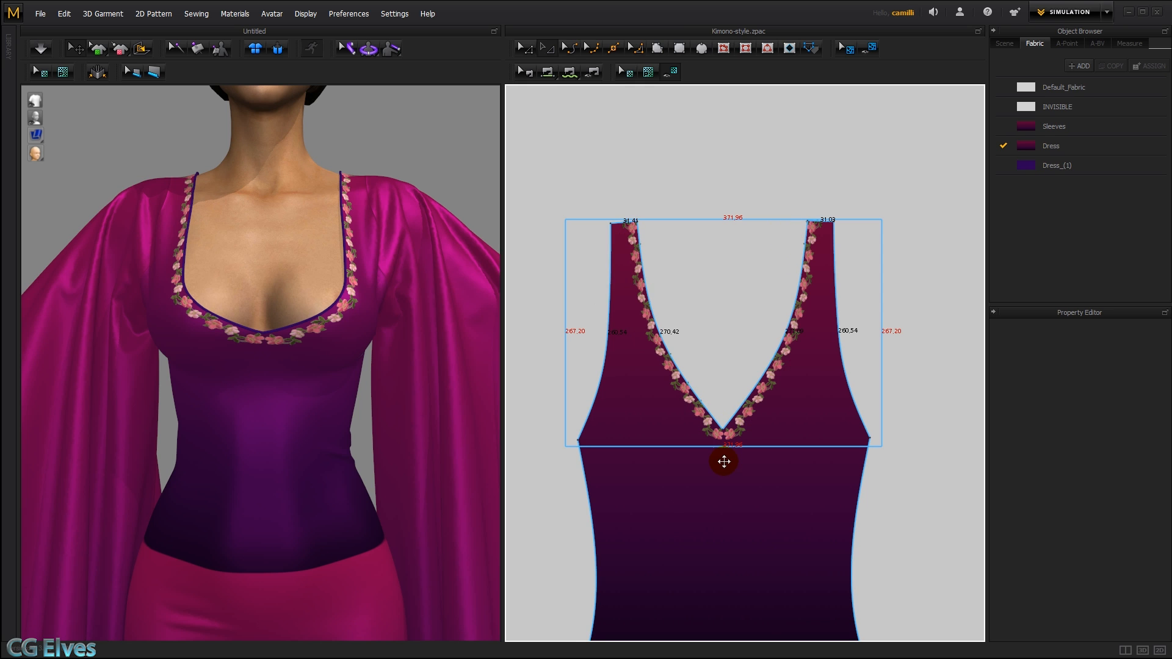
{"action": "mouse_move", "coordinate": [682, 382]}
{"action": "left_mouse_down"}
{"action": "mouse_move", "coordinate": [638, 273]}
{"action": "mouse_move", "coordinate": [619, 269]}
{"action": "left_mouse_up"}
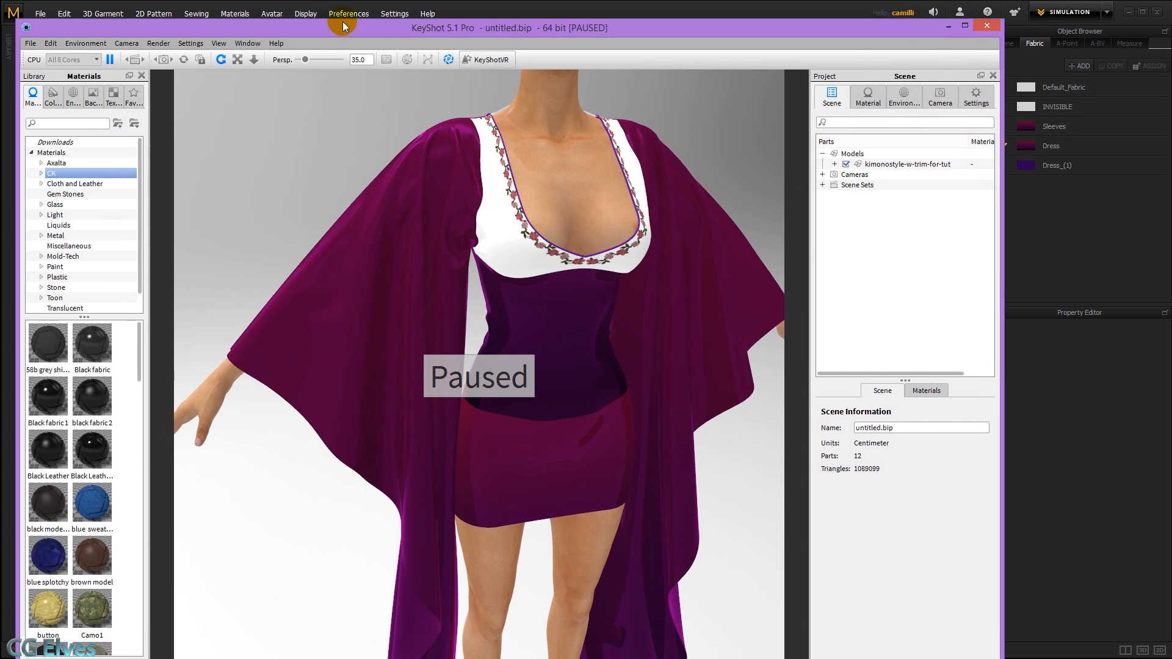
- Switch to KeyShot, resume the paused render, and open the texture settings of the white bodice trim's material
{"action": "left_click_drag", "start_coordinate": [342, 21], "coordinate": [397, 17]}
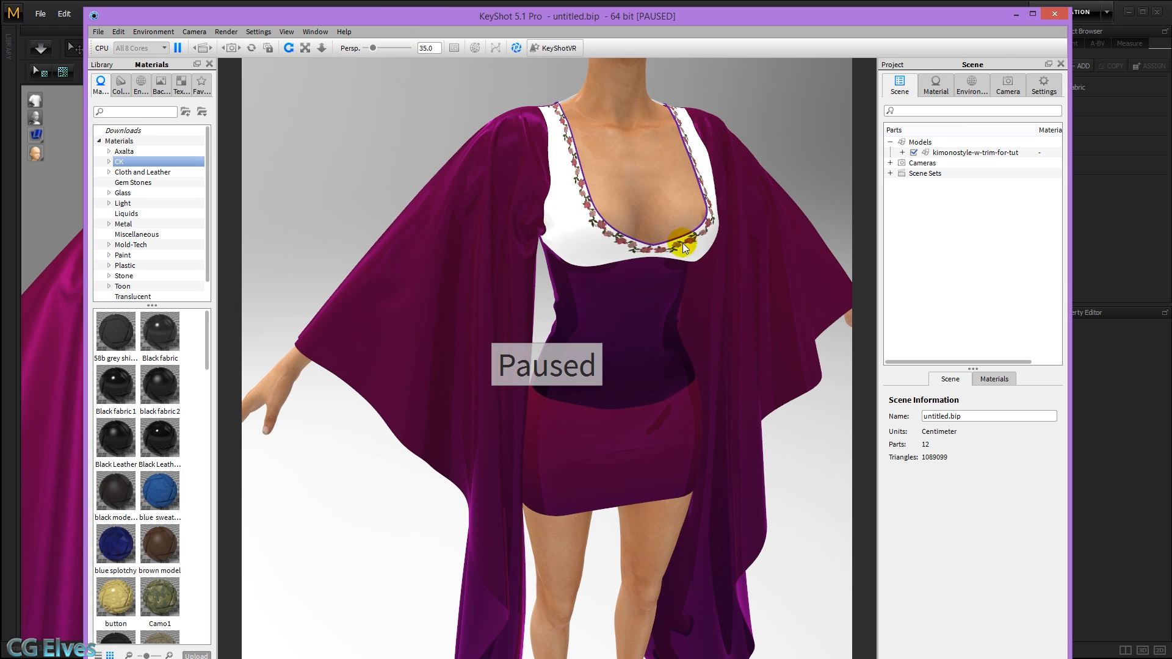
{"action": "key", "text": "shift+p"}
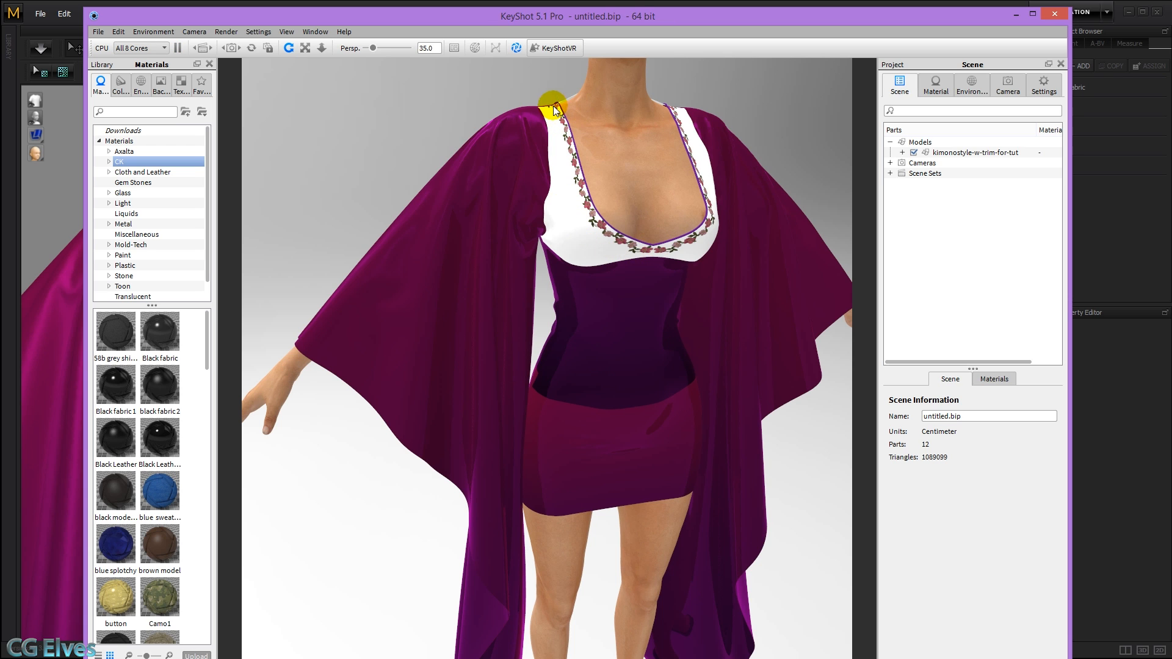
{"action": "left_click", "coordinate": [560, 164]}
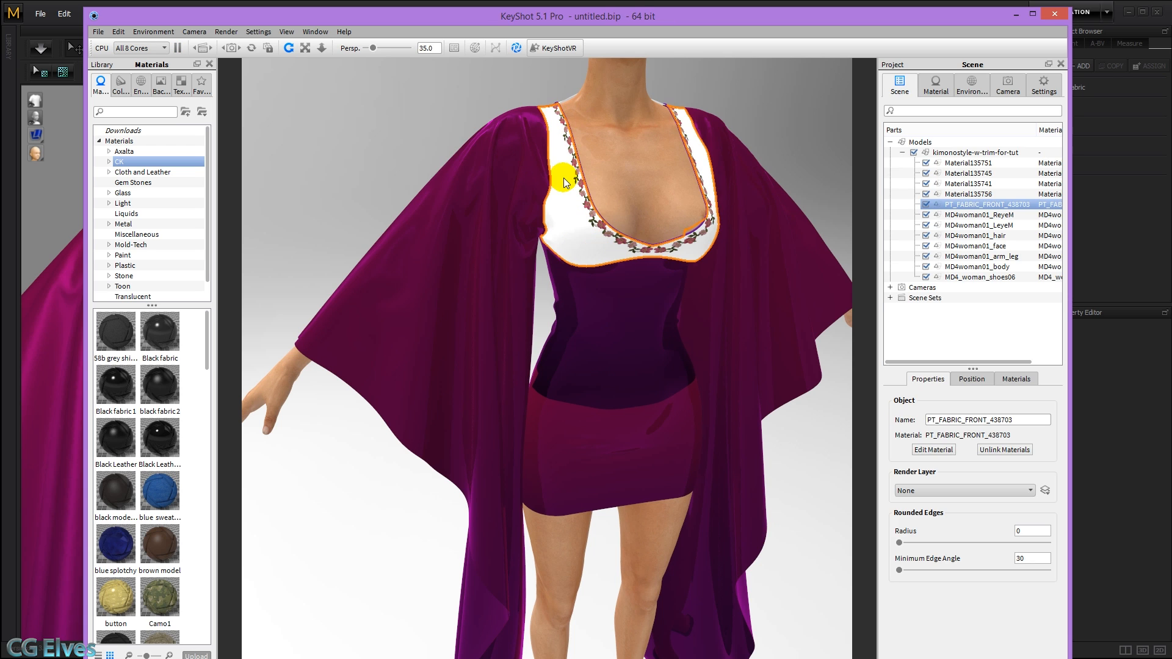
{"action": "double_click", "coordinate": [564, 178]}
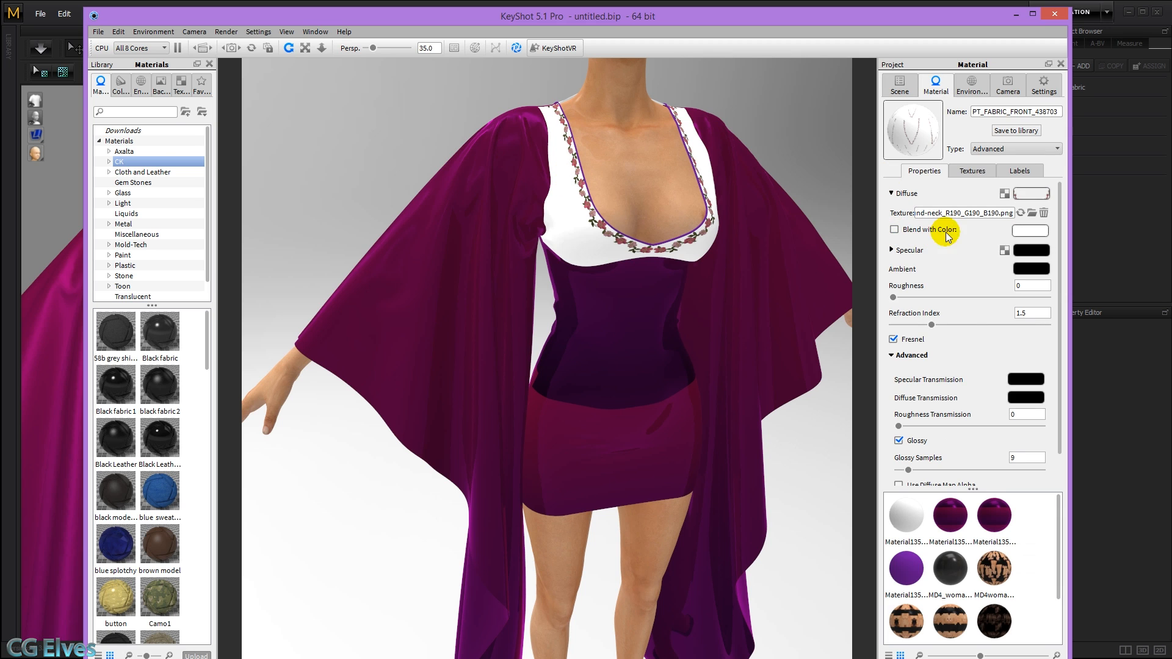
{"action": "left_click", "coordinate": [977, 171]}
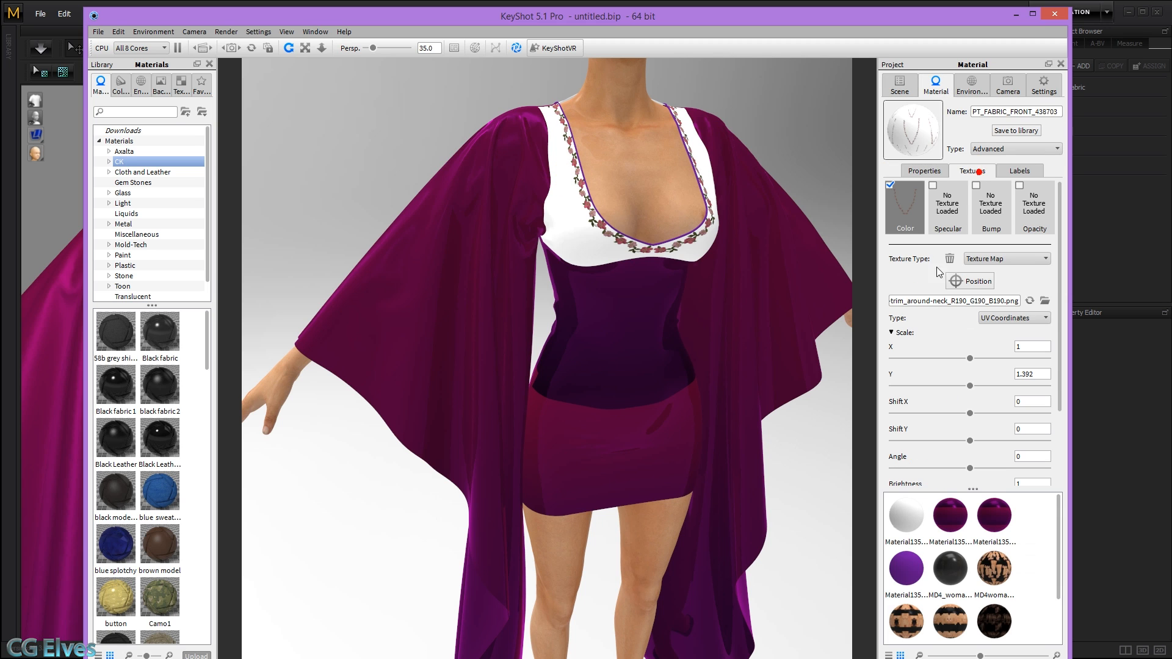
- Load floral-trim_around-neck from the kimonostyle-w-trim-for-tut export folder as the material's opacity texture
{"action": "left_click", "coordinate": [1035, 207]}
{"action": "double_click", "coordinate": [1036, 207]}
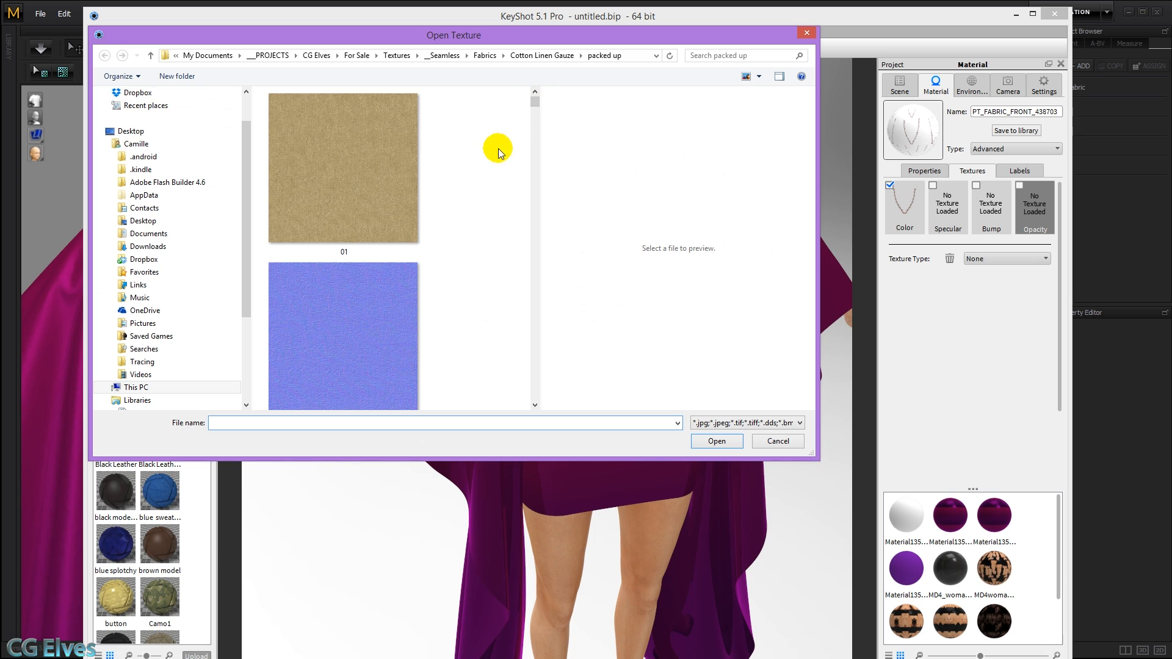
{"action": "left_click", "coordinate": [203, 104]}
{"action": "double_click", "coordinate": [328, 116]}
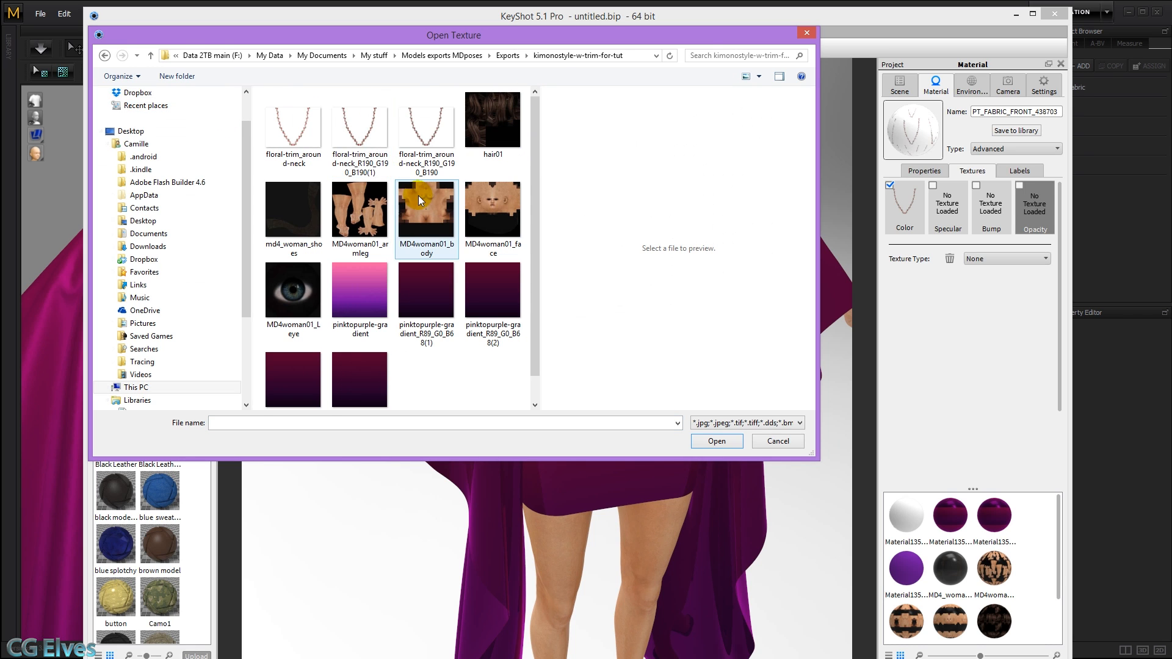
{"action": "left_click", "coordinate": [289, 137]}
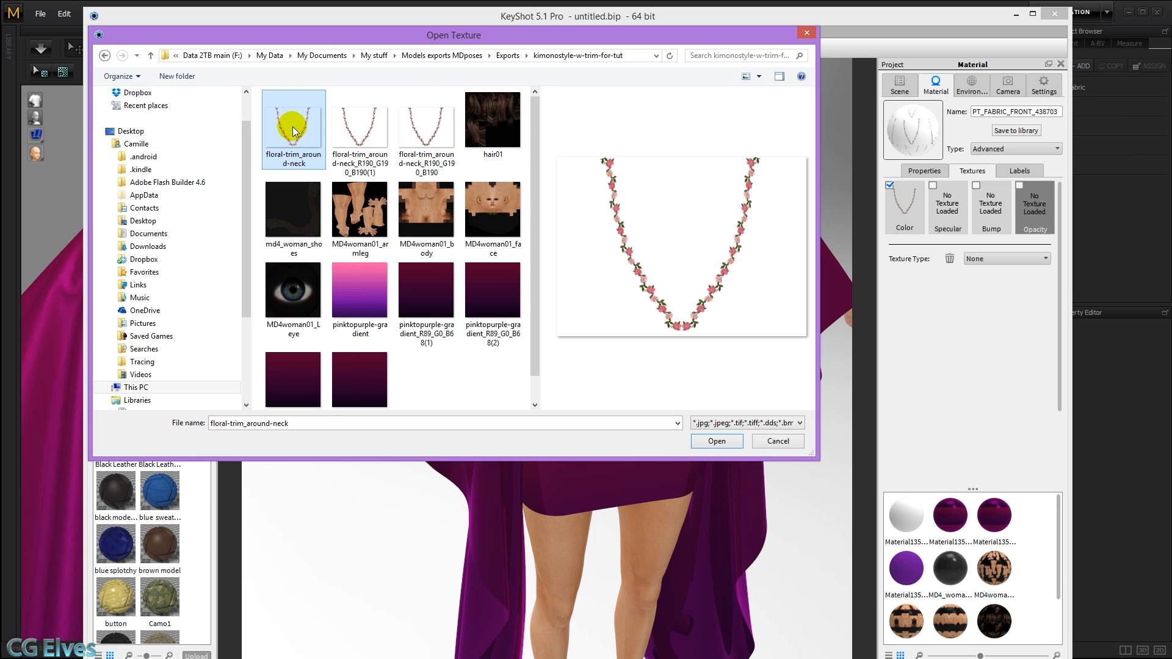
{"action": "double_click", "coordinate": [293, 134]}
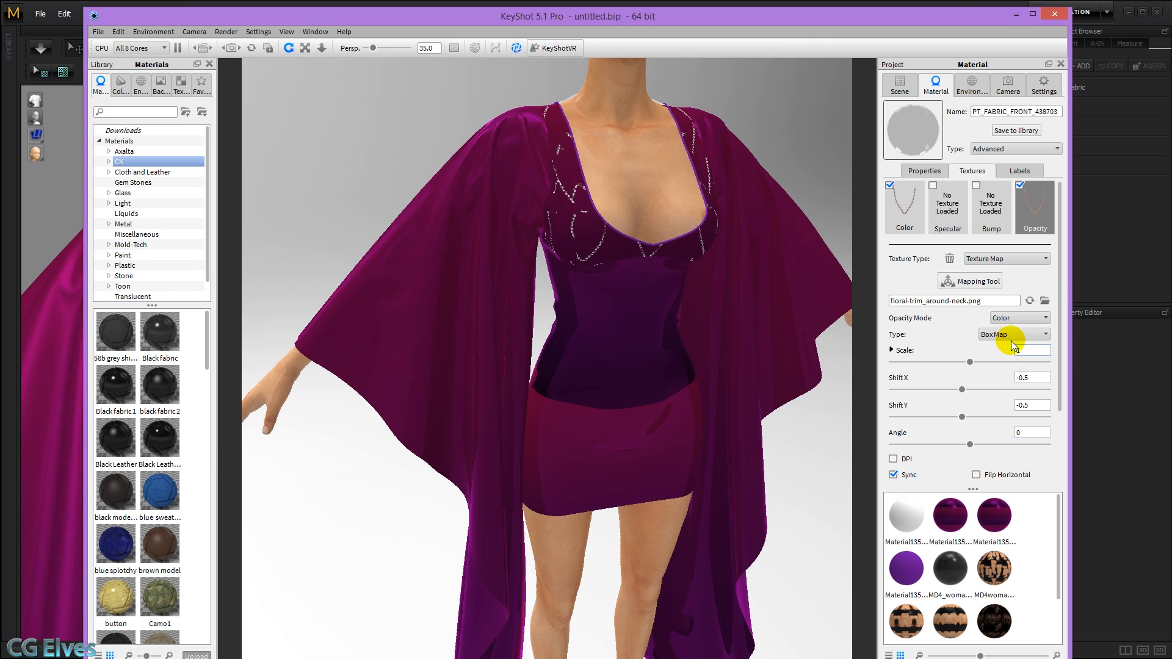
- Set the opacity texture's mode to Alpha and its mapping type to UV Coordinates
{"action": "left_click", "coordinate": [1016, 320]}
{"action": "left_click", "coordinate": [1007, 334]}
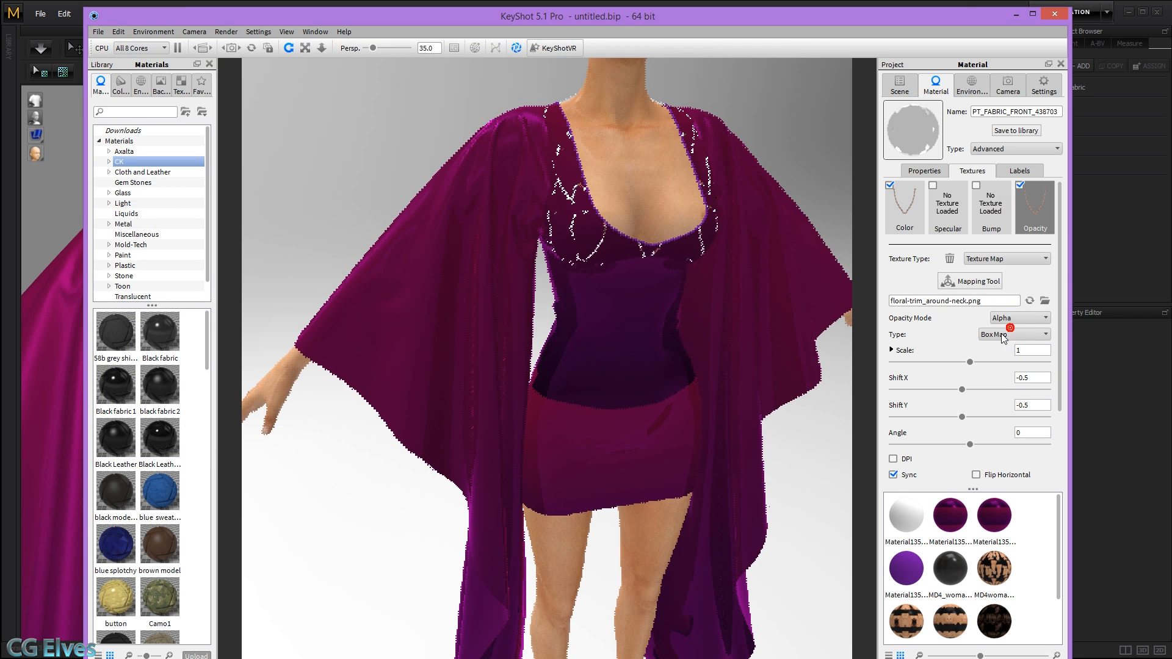
{"action": "scroll", "coordinate": [971, 351], "scroll_direction": "down", "scroll_amount": 3}
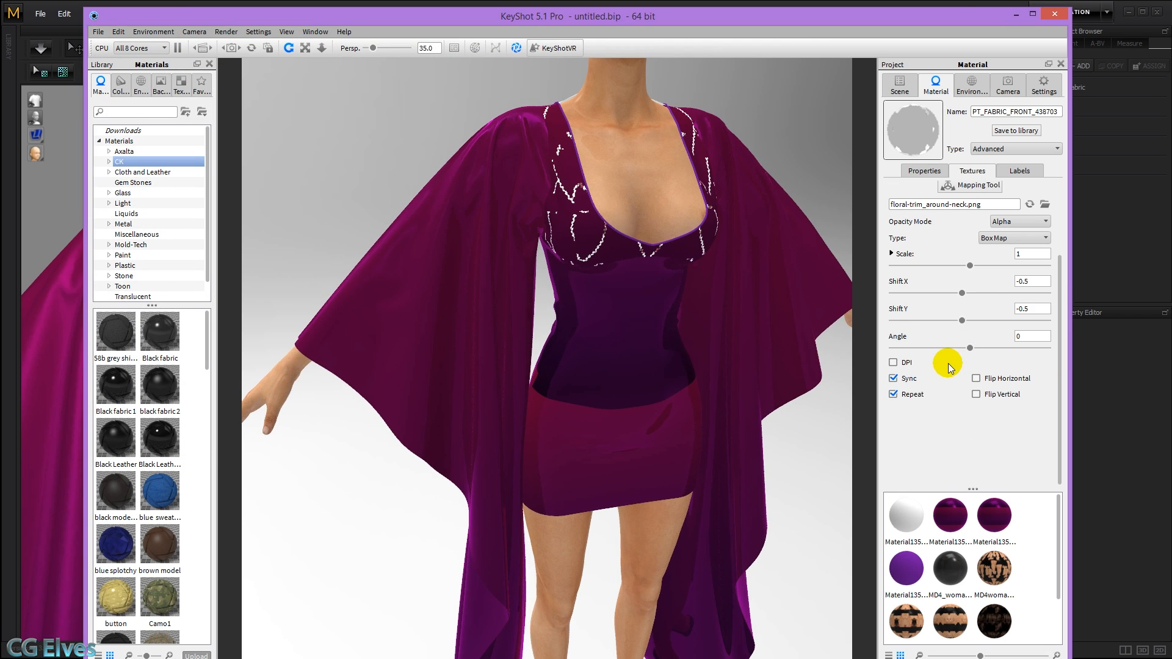
{"action": "scroll", "coordinate": [950, 366], "scroll_direction": "up", "scroll_amount": 3}
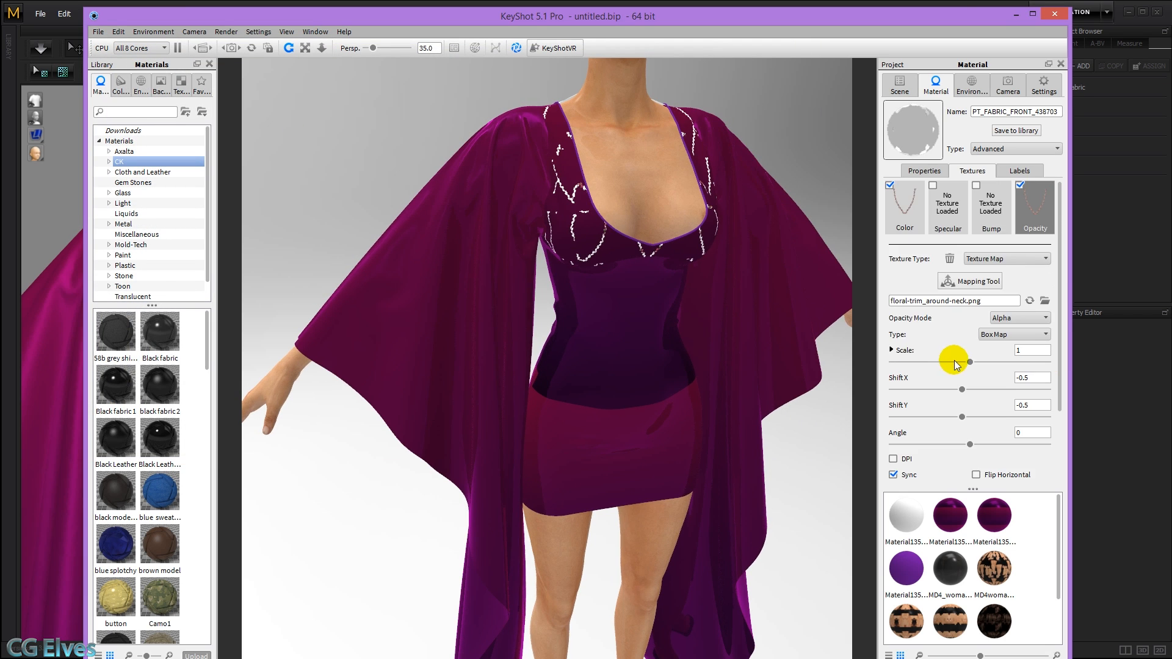
{"action": "left_click", "coordinate": [1002, 334]}
{"action": "left_click", "coordinate": [1002, 372]}
- Turn on Sync for the trim material's color texture so its mapping matches the opacity texture
{"action": "left_click", "coordinate": [906, 209]}
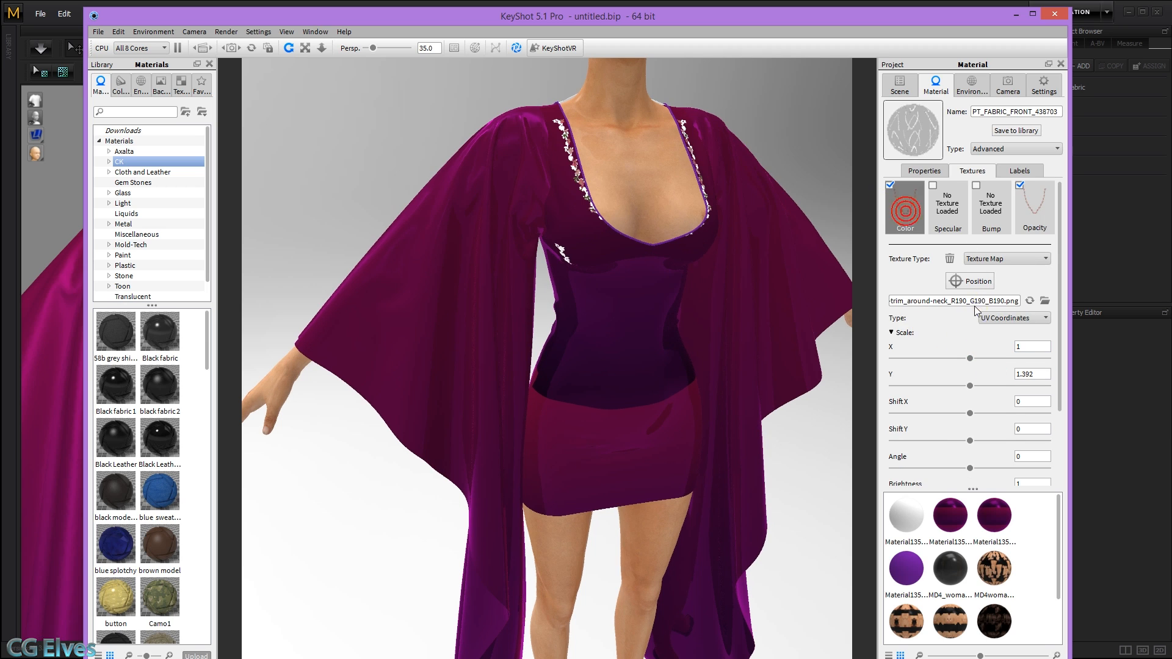
{"action": "scroll", "coordinate": [958, 321], "scroll_direction": "down", "scroll_amount": 3}
{"action": "left_click", "coordinate": [909, 458]}
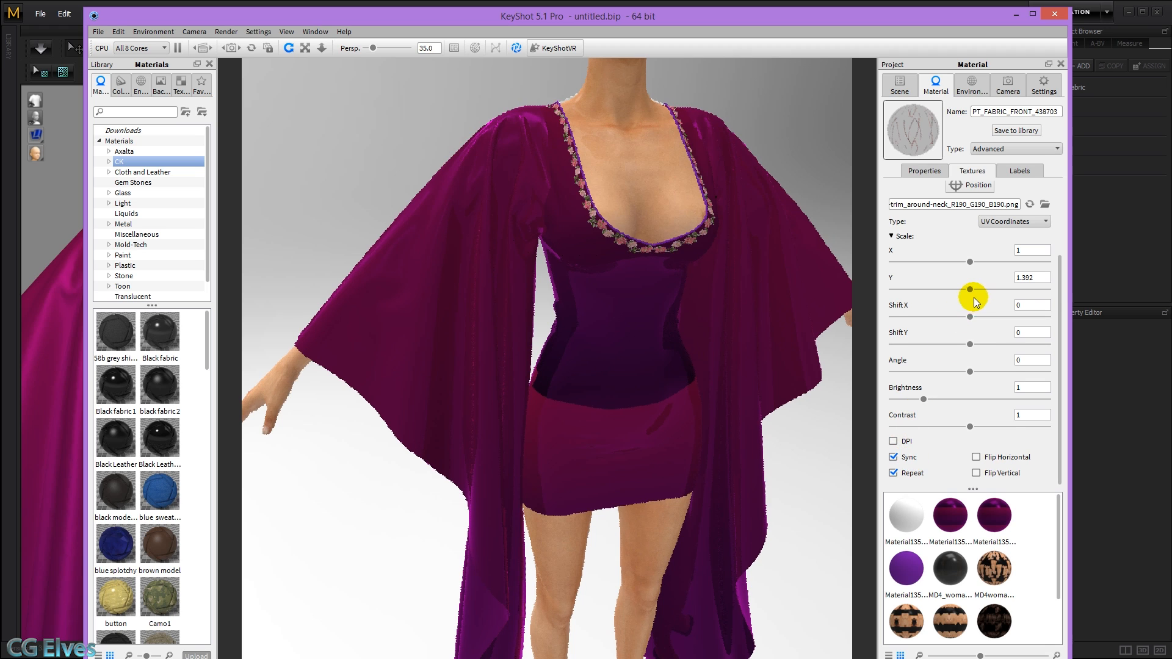
{"action": "scroll", "coordinate": [973, 300], "scroll_direction": "up", "scroll_amount": 3}
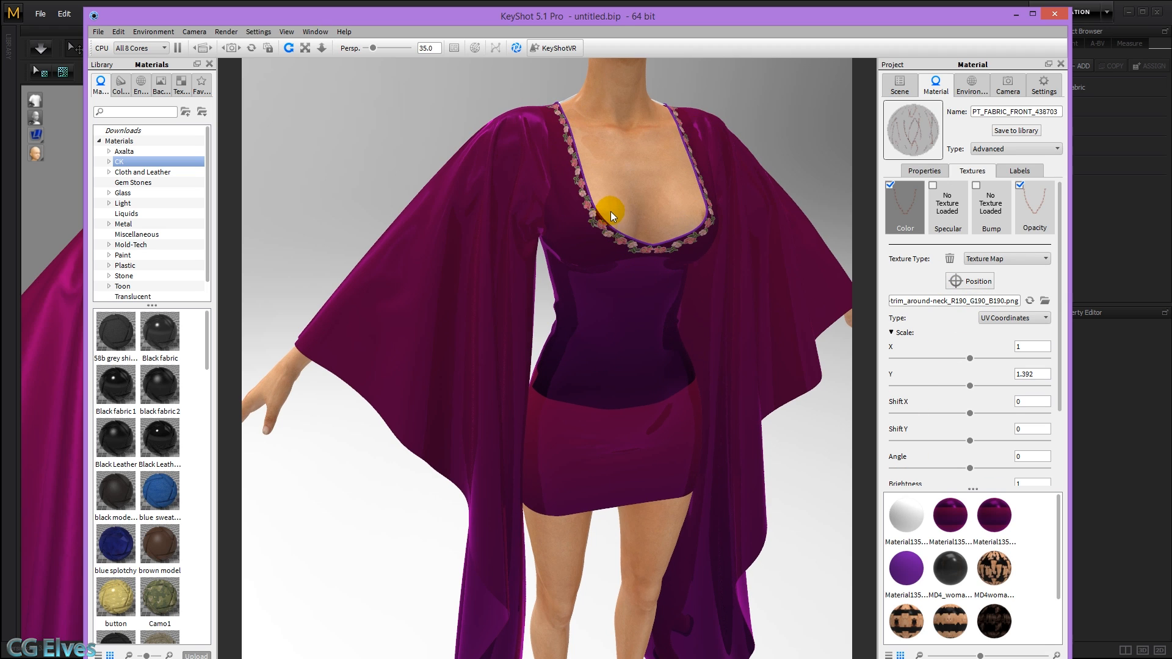
- Pause the KeyShot render, switch back to Marvelous Designer, and show the whole dress pattern
{"action": "key", "text": "p"}
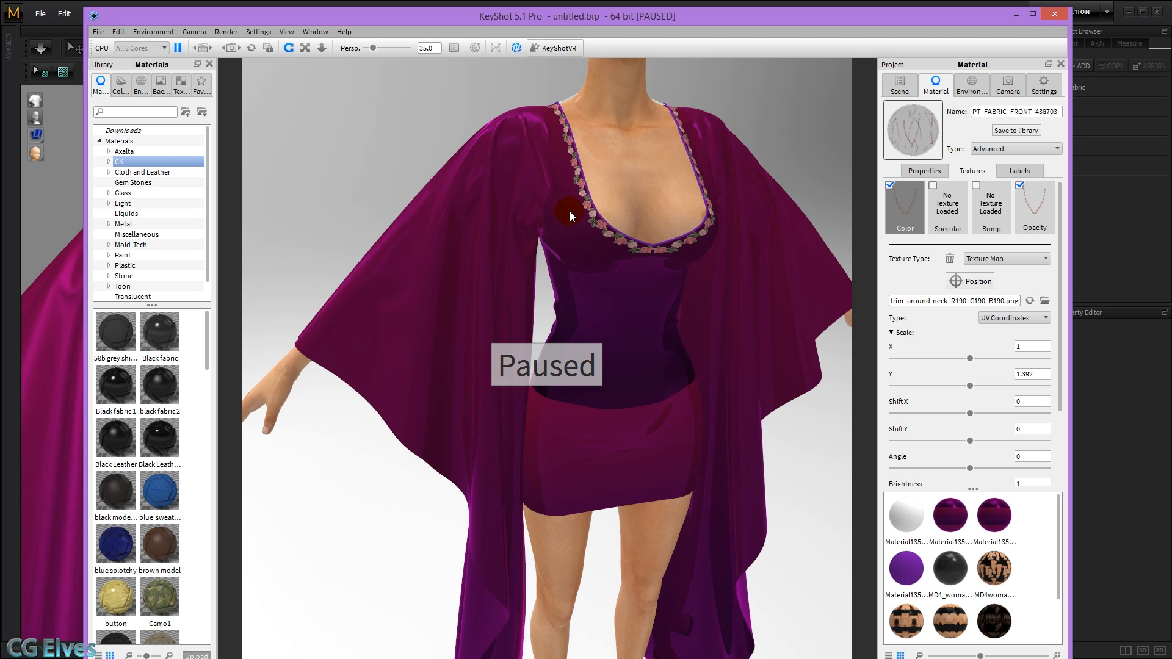
{"action": "left_click", "coordinate": [1017, 14]}
{"action": "left_click", "coordinate": [829, 230]}
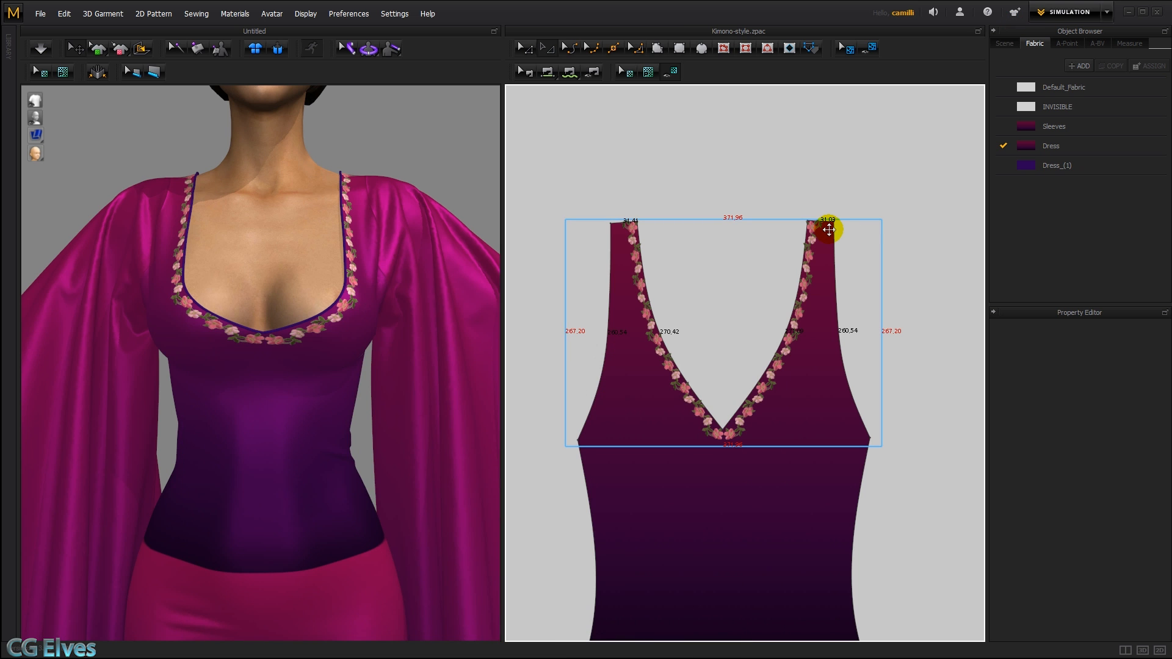
{"action": "key", "text": "f"}
{"action": "left_click", "coordinate": [636, 435]}
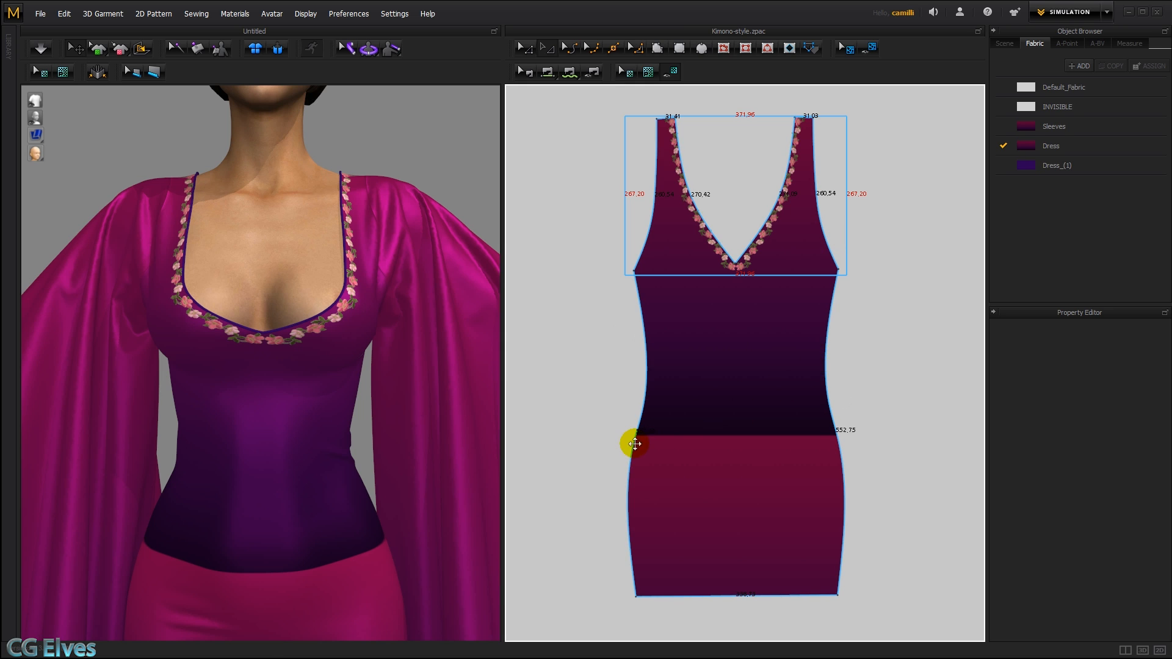
{"action": "left_click", "coordinate": [245, 490]}
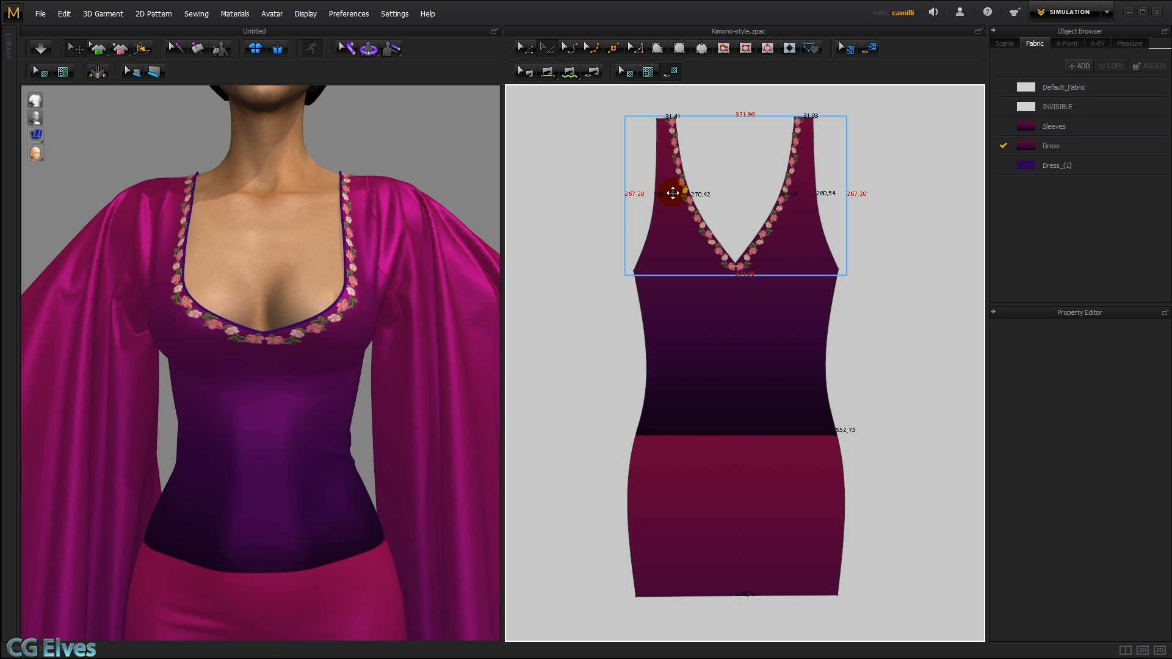
- Draw a rectangular pattern about 346 by 80 mm across the top of the skirt section and move it toward the right side
{"action": "left_click", "coordinate": [678, 49]}
{"action": "left_click_drag", "start_coordinate": [631, 435], "coordinate": [840, 481]}
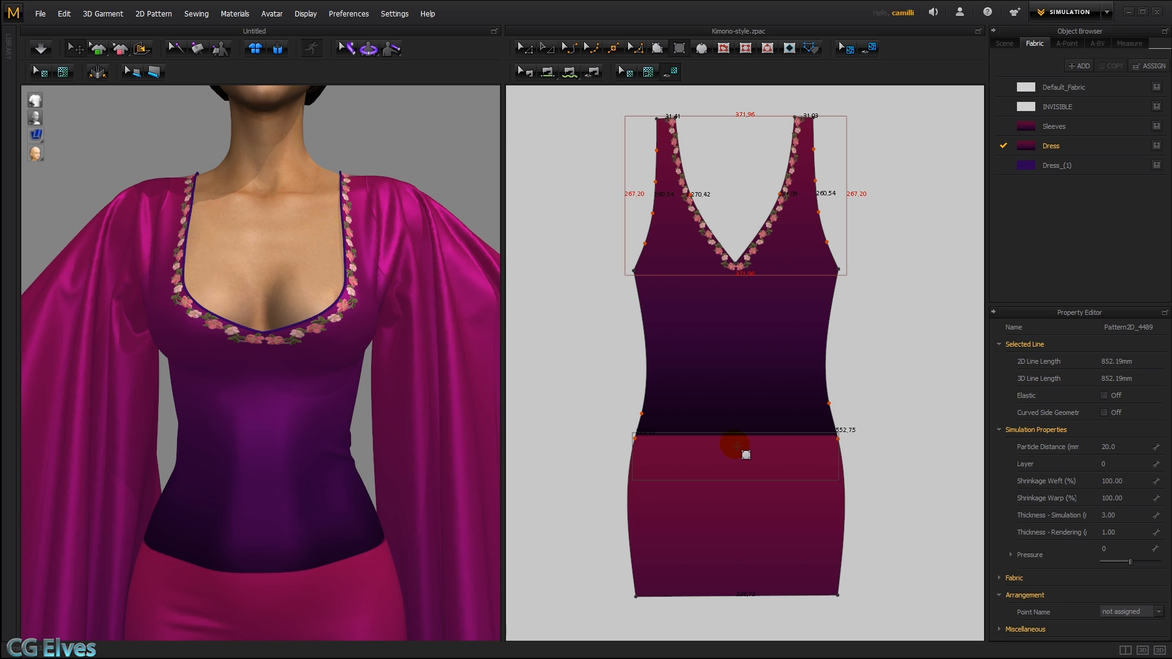
{"action": "scroll", "coordinate": [746, 452], "scroll_direction": "up", "scroll_amount": 3}
{"action": "scroll", "coordinate": [746, 452], "scroll_direction": "down", "scroll_amount": 1}
{"action": "left_click_drag", "start_coordinate": [715, 459], "coordinate": [919, 404]}
{"action": "middle_click_drag", "start_coordinate": [919, 404], "coordinate": [793, 398]}
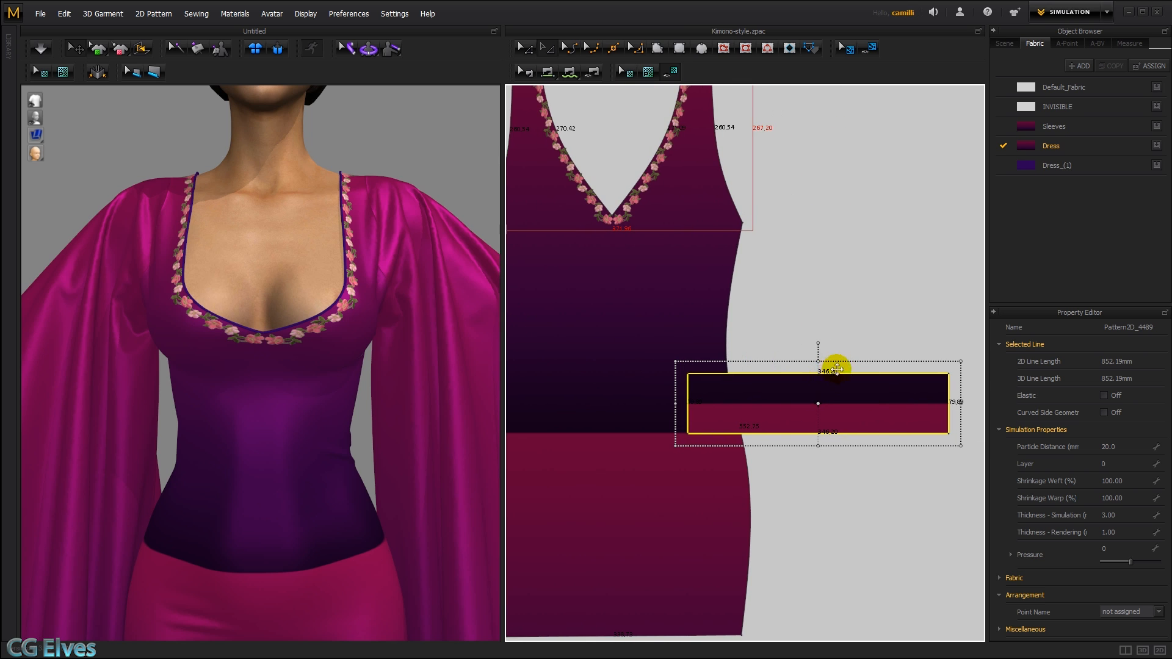
- Delete the measuring rectangle, switch to Photoshop, and create a new document 347 mm wide and 20 mm high
{"action": "key", "text": "Delete"}
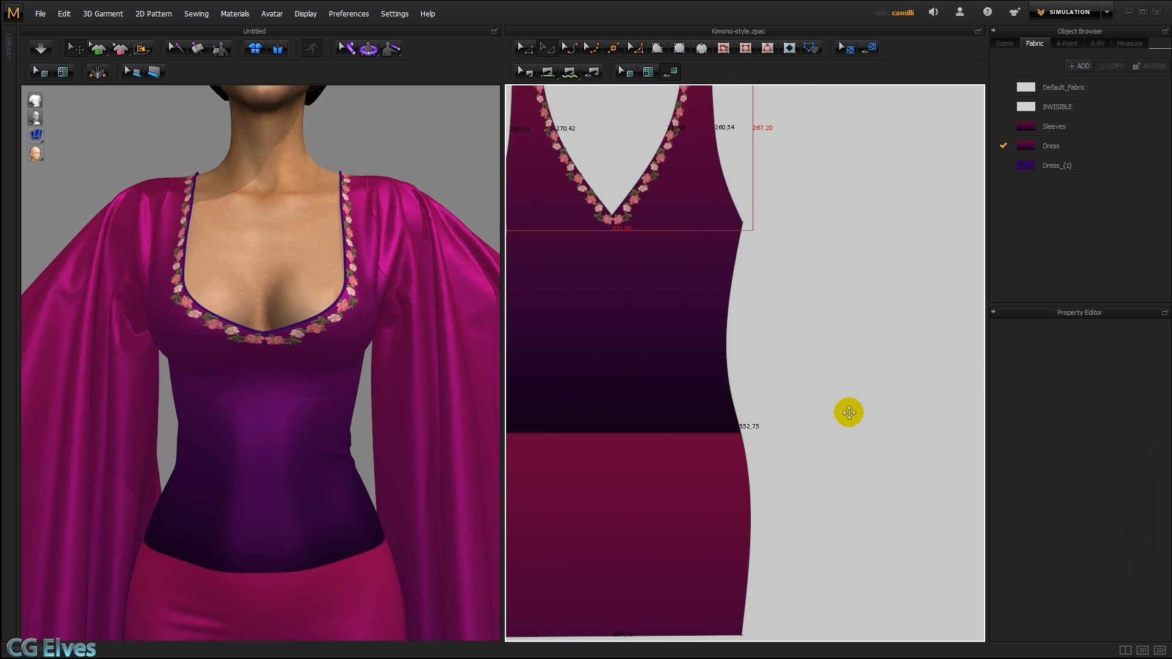
{"action": "left_click", "coordinate": [116, 36]}
{"action": "left_click", "coordinate": [129, 46]}
{"action": "left_click_drag", "start_coordinate": [386, 303], "coordinate": [320, 300]}
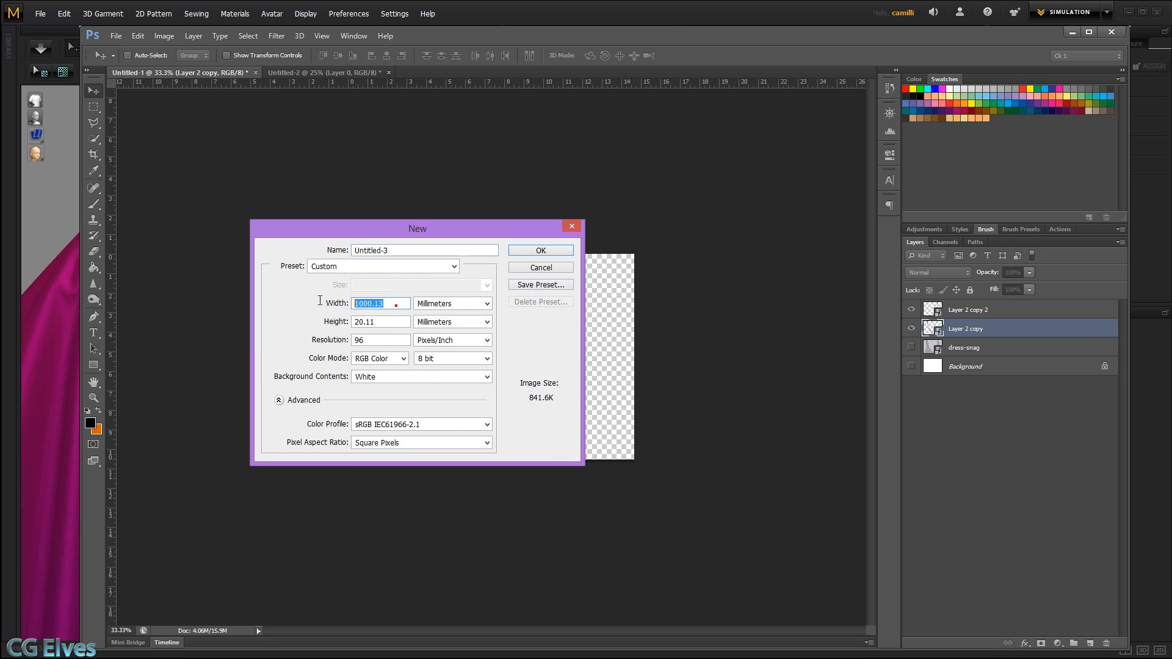
{"action": "type", "text": "347"}
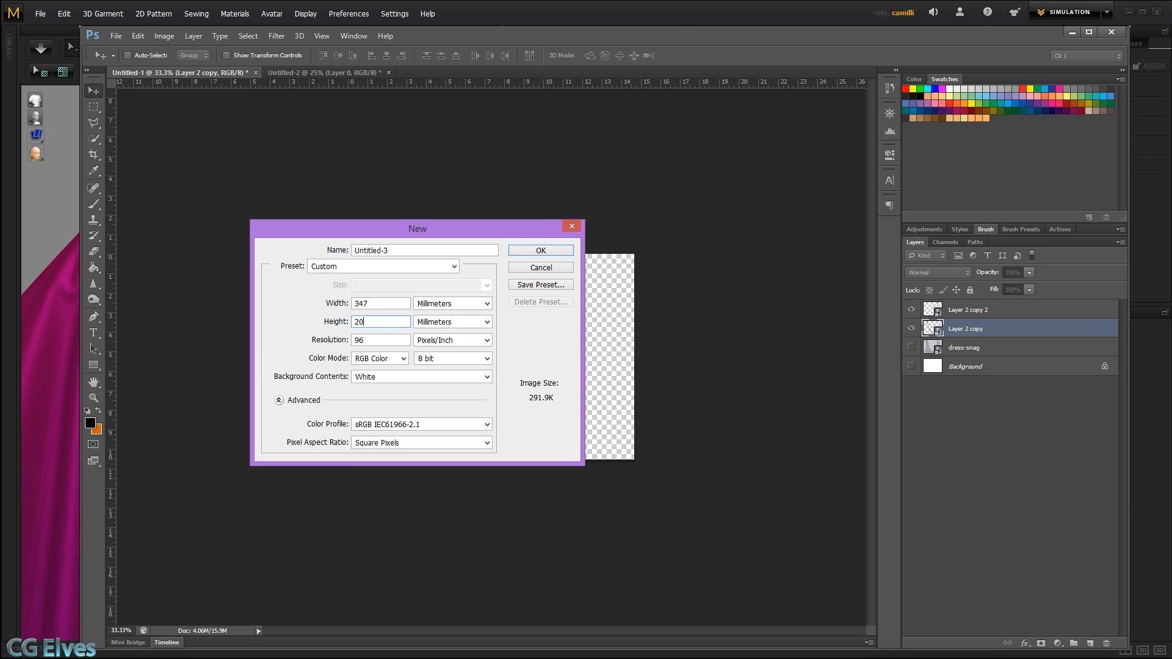
{"action": "key", "text": "Return"}
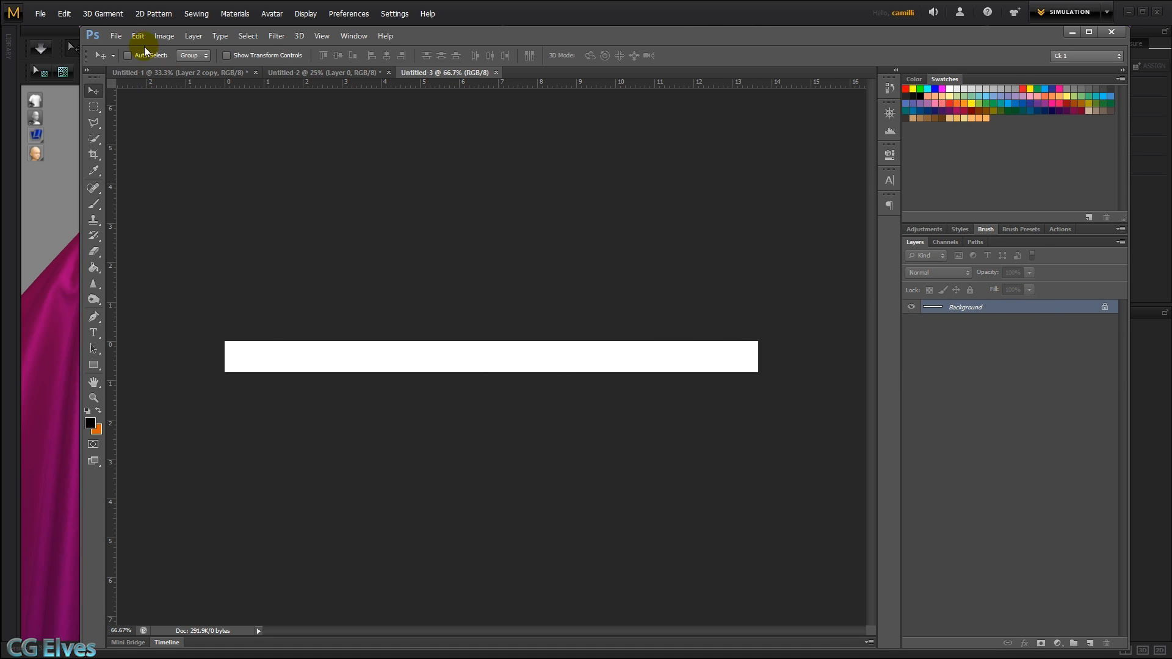
- Open the trim swatch image 05a-brighter2.png from the recent places
{"action": "left_click", "coordinate": [123, 36]}
{"action": "left_click", "coordinate": [131, 61]}
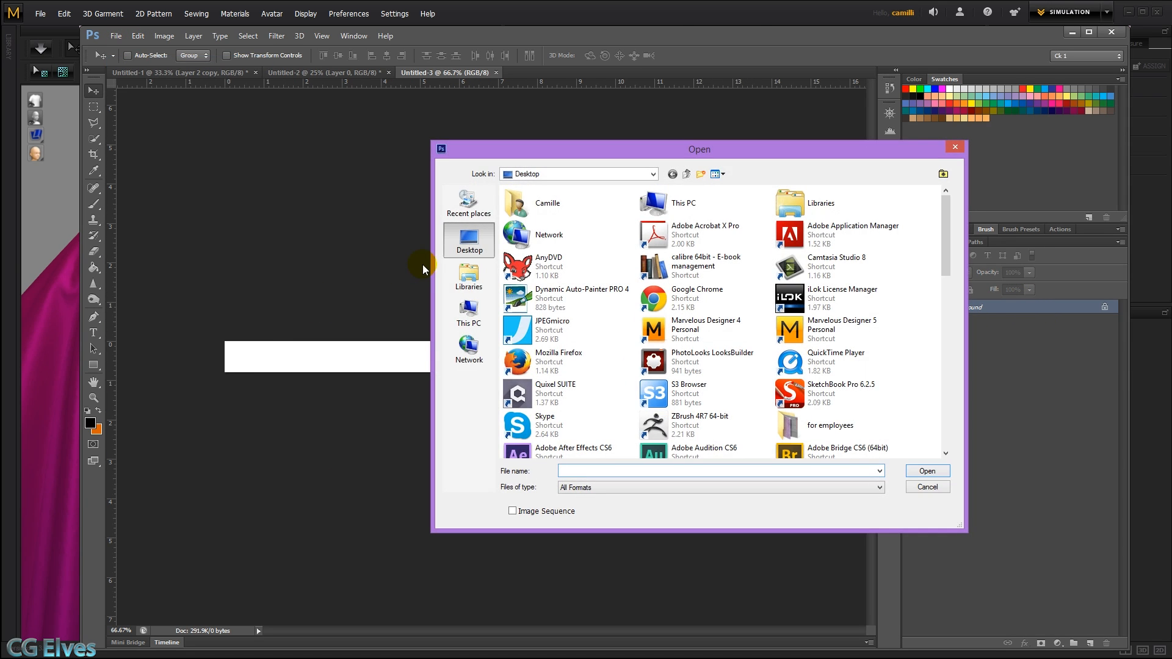
{"action": "left_click", "coordinate": [479, 214]}
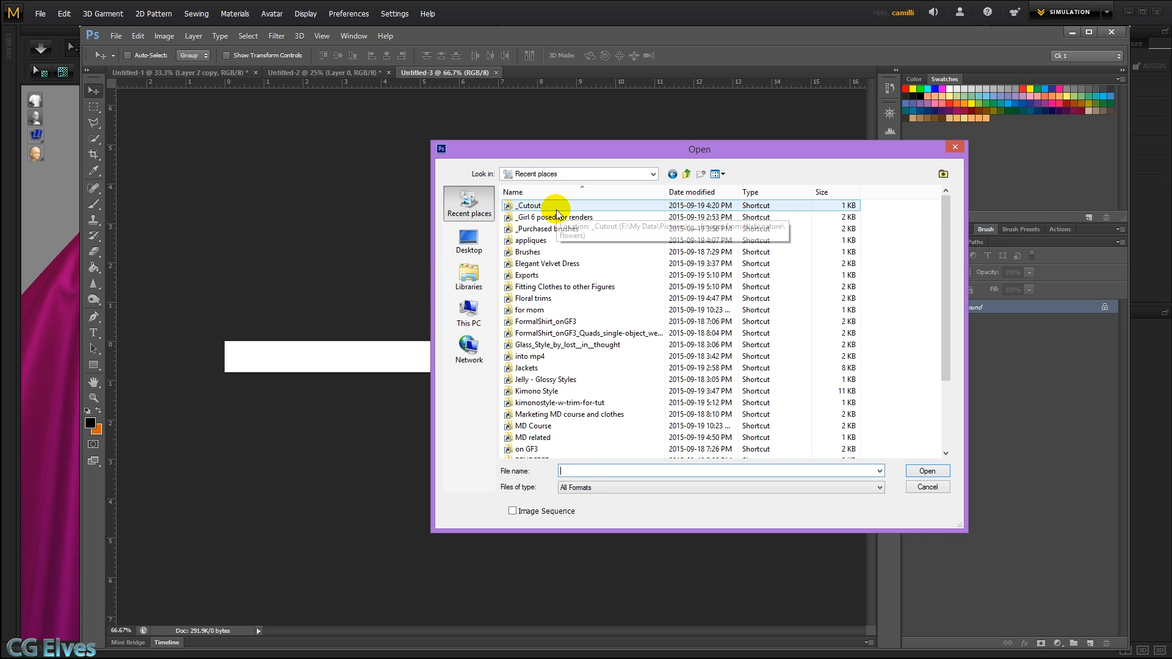
{"action": "double_click", "coordinate": [557, 214]}
{"action": "double_click", "coordinate": [612, 410]}
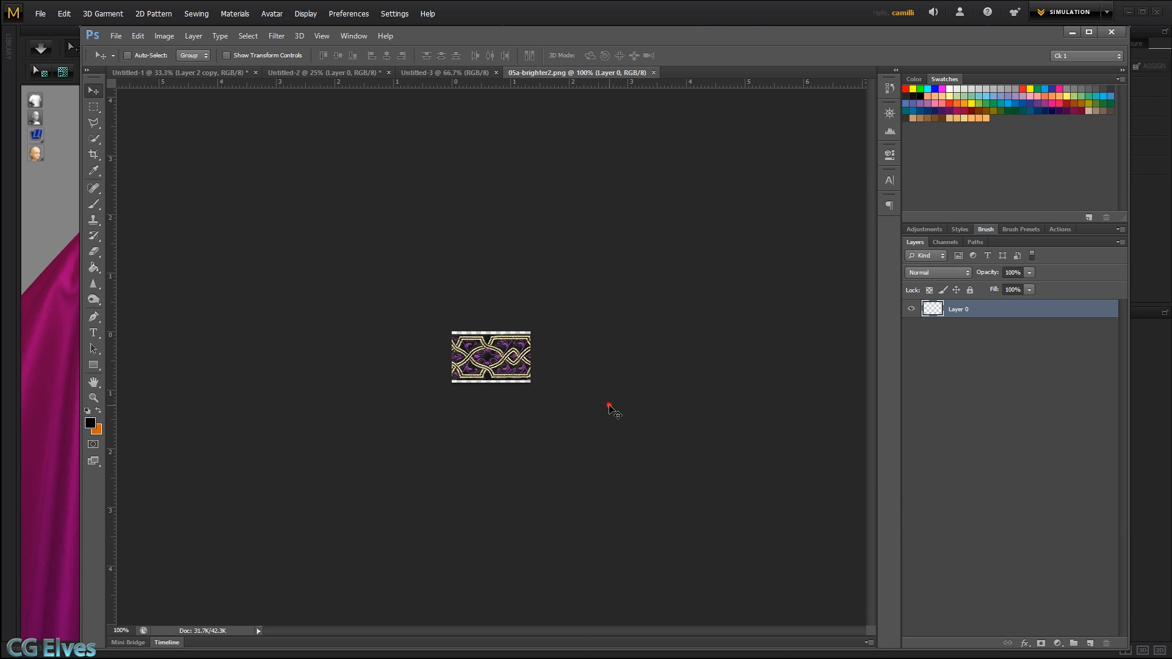
- Define the trim swatch as a pattern named 05a-brighter2.png
{"action": "left_click", "coordinate": [139, 36]}
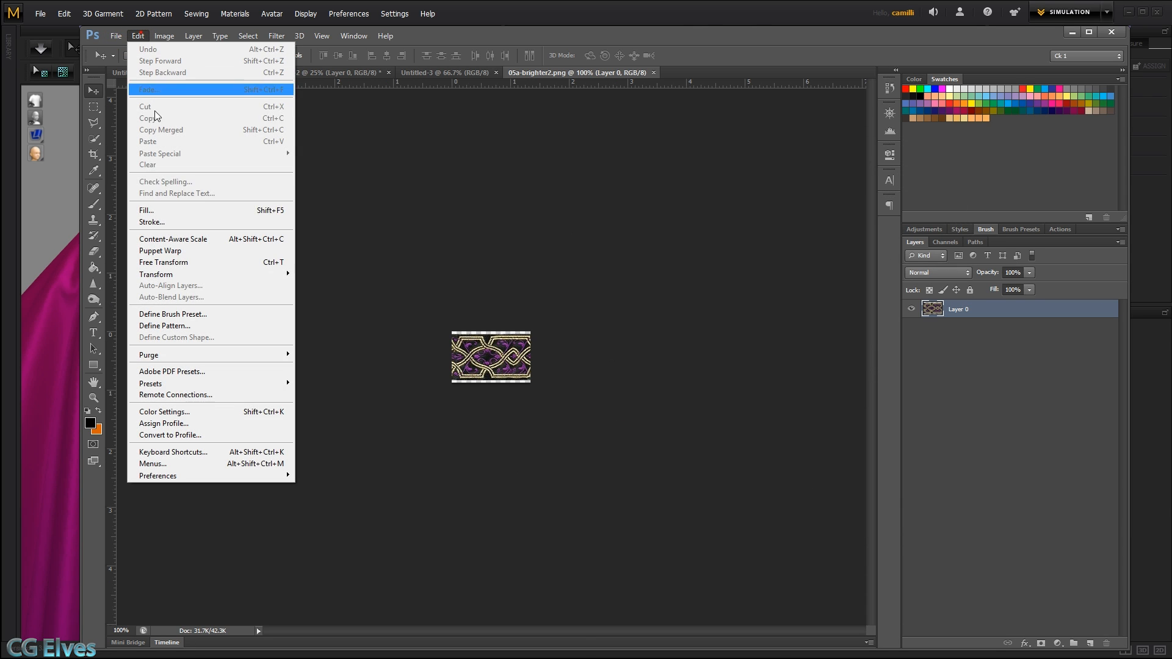
{"action": "left_click", "coordinate": [176, 326]}
{"action": "left_click", "coordinate": [515, 294]}
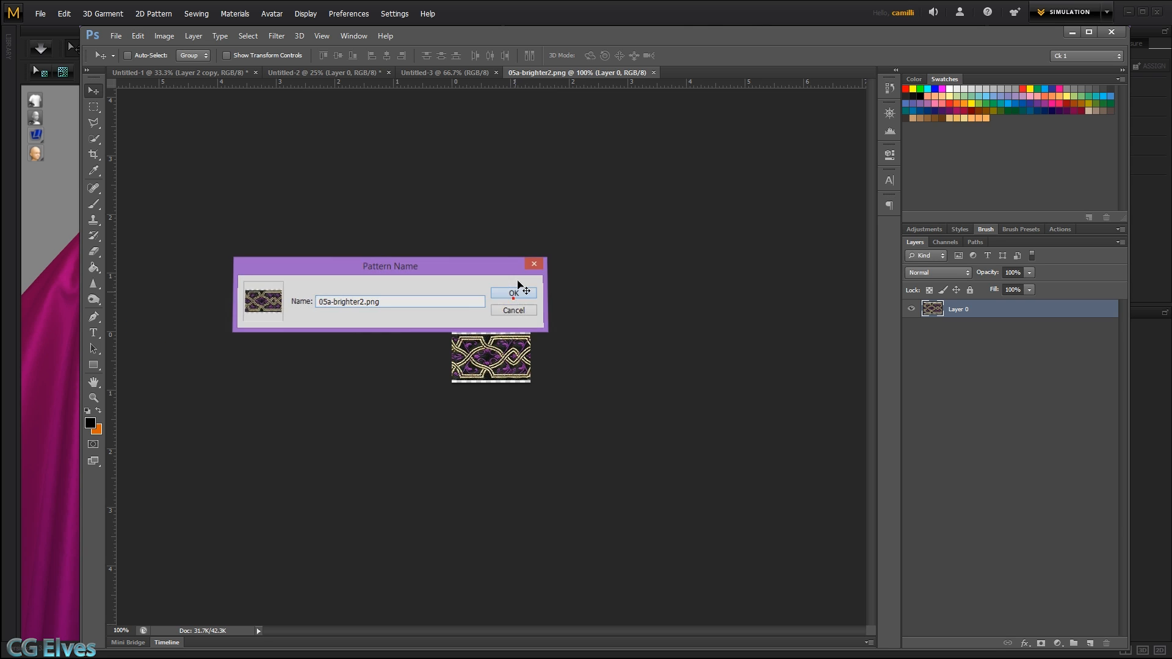
- Convert the locked background of the blank strip document Untitled-3 into a regular layer
{"action": "left_click", "coordinate": [439, 72]}
{"action": "double_click", "coordinate": [1019, 307]}
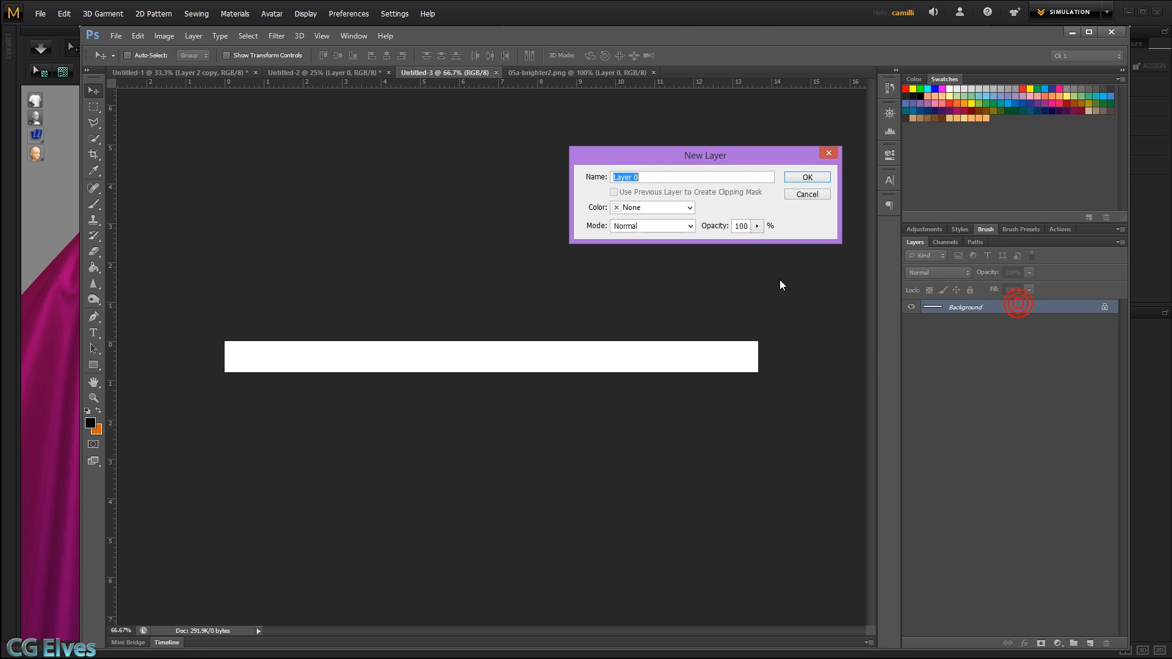
{"action": "left_click", "coordinate": [809, 177]}
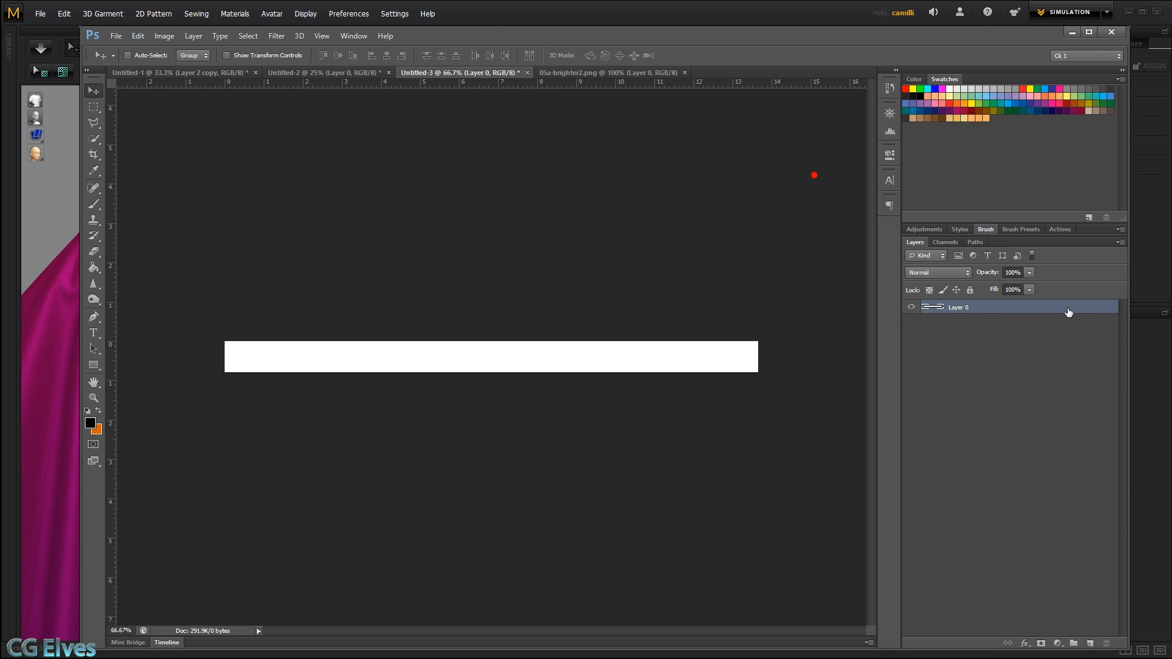
- Give the layer a Pattern Overlay using the 05a-brighter2.png trim pattern and nudge the pattern up until it fills the strip's height
{"action": "double_click", "coordinate": [1103, 308]}
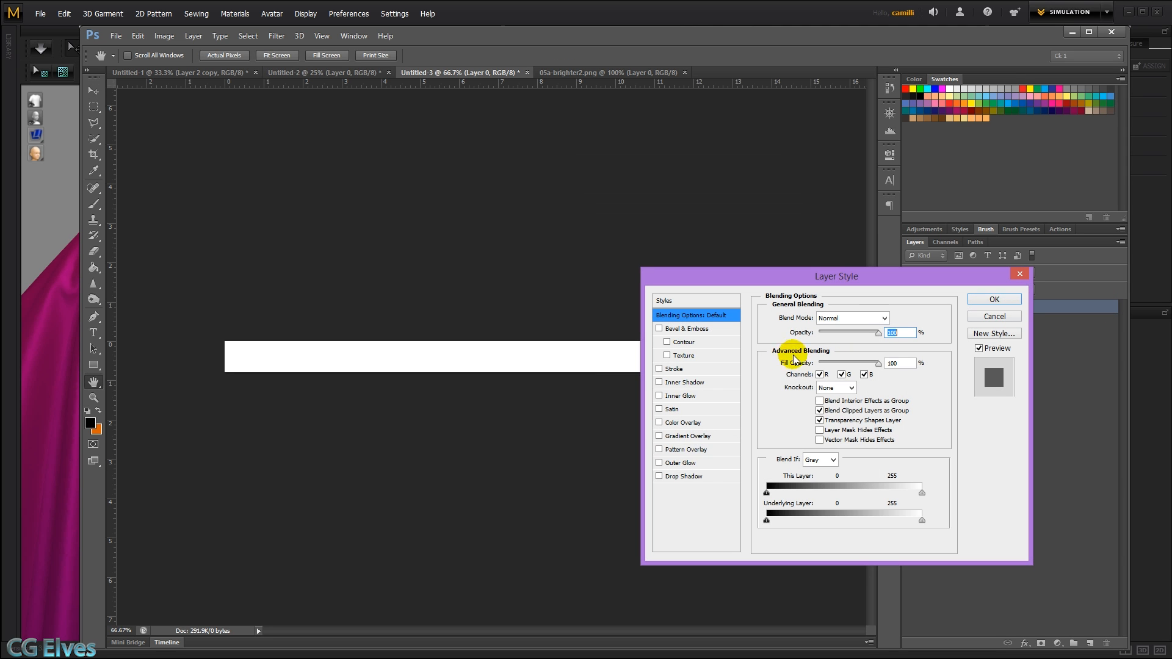
{"action": "left_click", "coordinate": [693, 455]}
{"action": "left_click", "coordinate": [848, 359]}
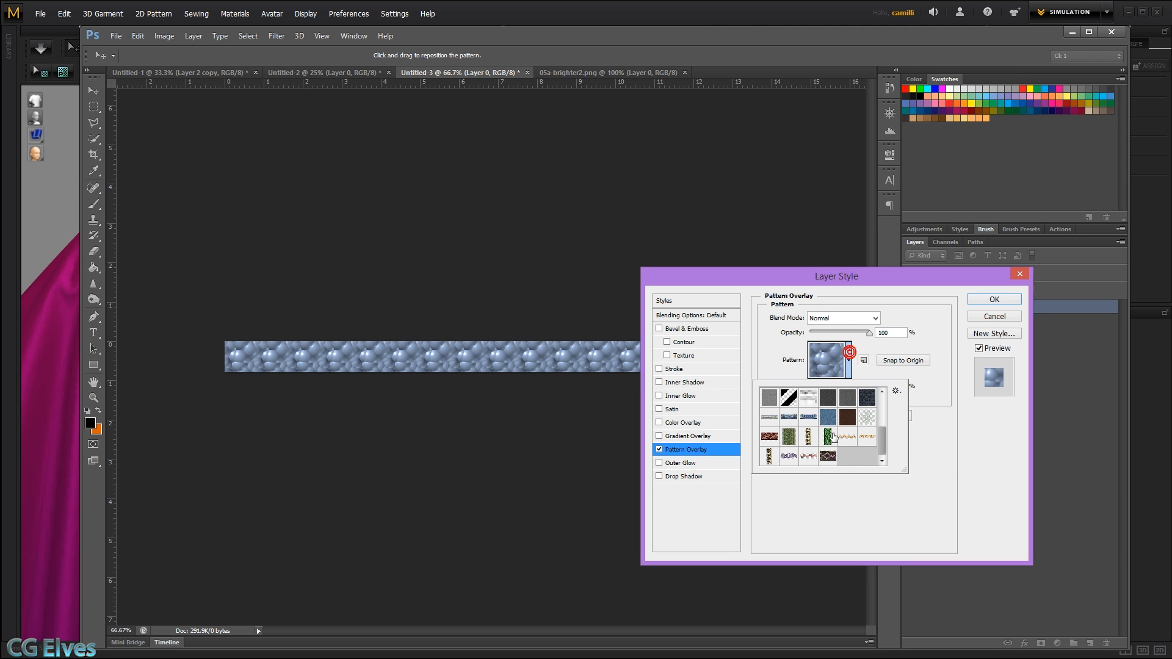
{"action": "left_click", "coordinate": [828, 457]}
{"action": "key", "text": "Return"}
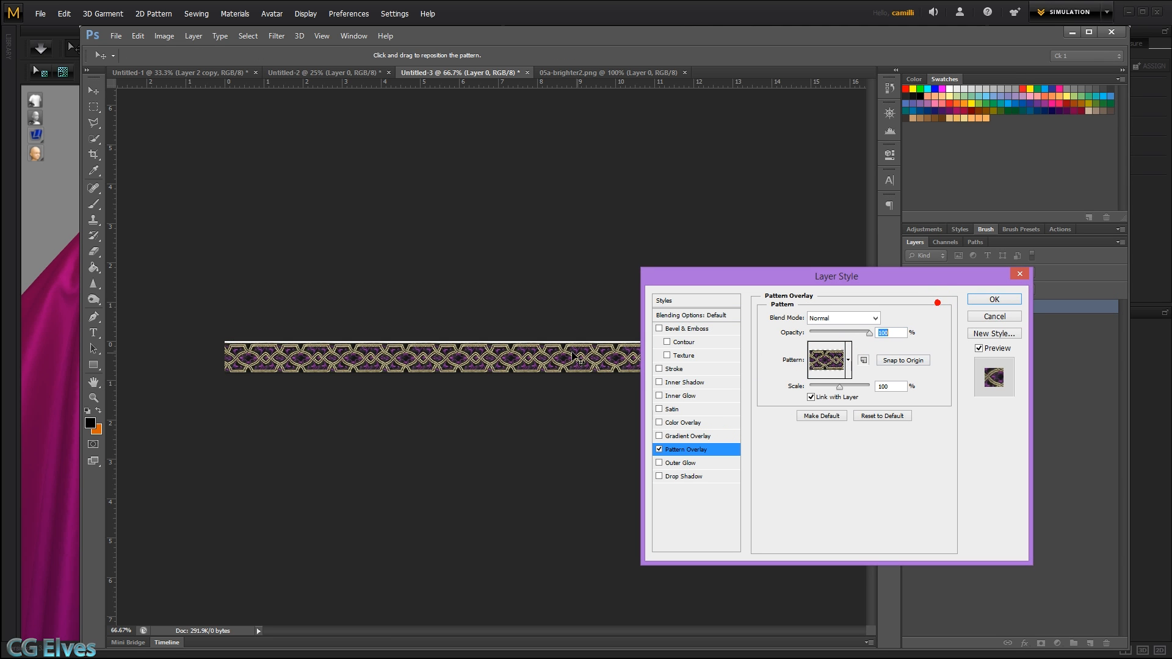
{"action": "left_click_drag", "start_coordinate": [566, 365], "coordinate": [562, 360]}
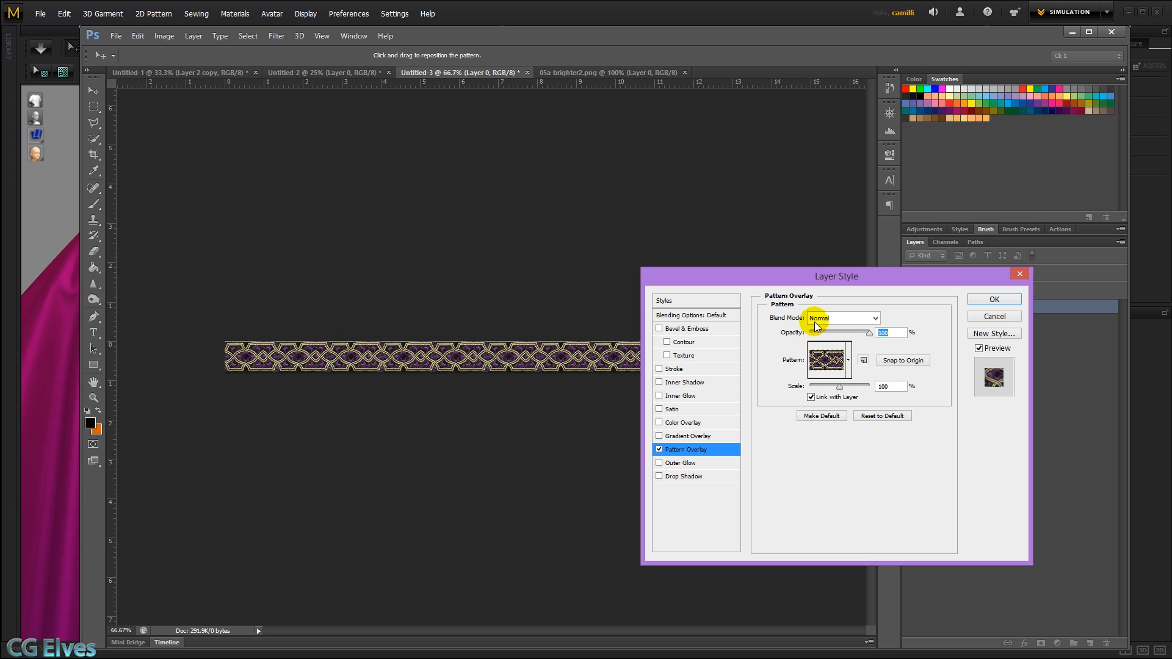
{"action": "left_click", "coordinate": [995, 299]}
- Lower the layer's fill to the minimum so only its pattern overlay is drawn, then deselect the layer
{"action": "left_click", "coordinate": [1030, 290]}
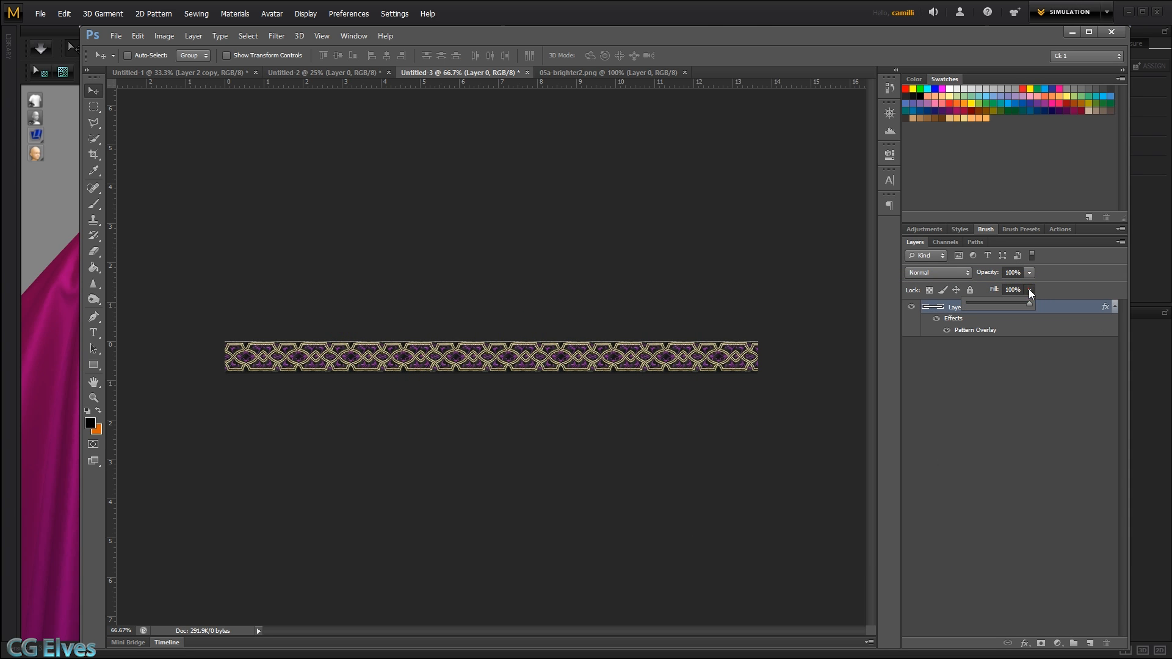
{"action": "left_click_drag", "start_coordinate": [1028, 302], "coordinate": [865, 304]}
{"action": "left_click", "coordinate": [957, 364]}
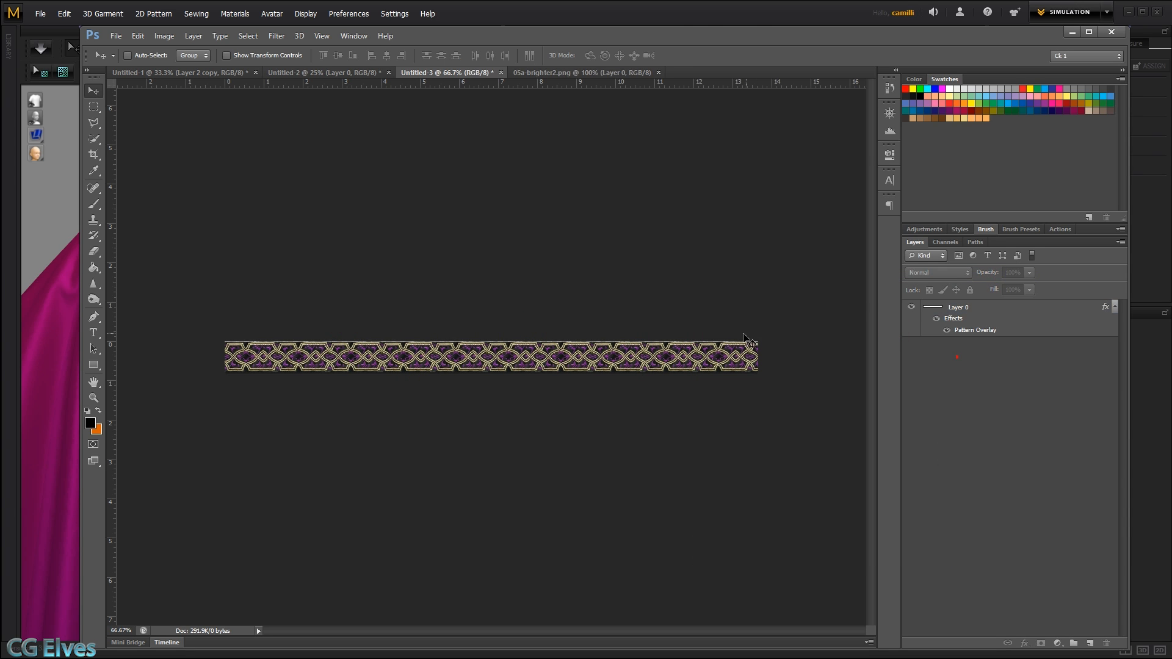
- Try to save the trim strip on the Desktop as trim2
{"action": "left_click", "coordinate": [116, 36]}
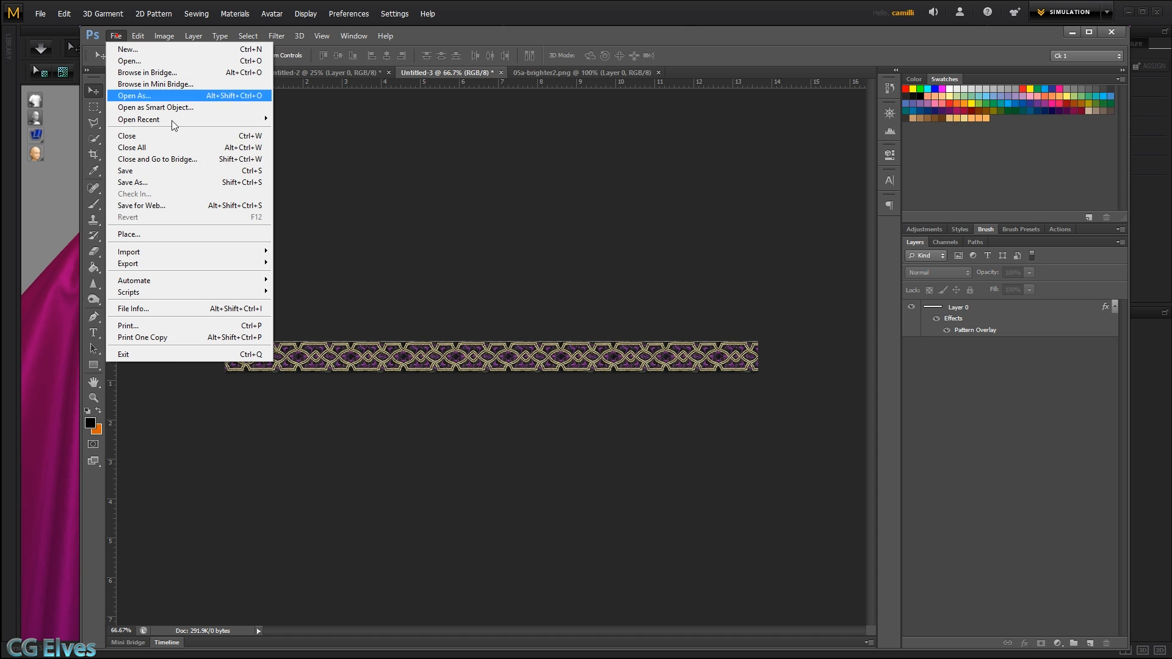
{"action": "left_click", "coordinate": [157, 176]}
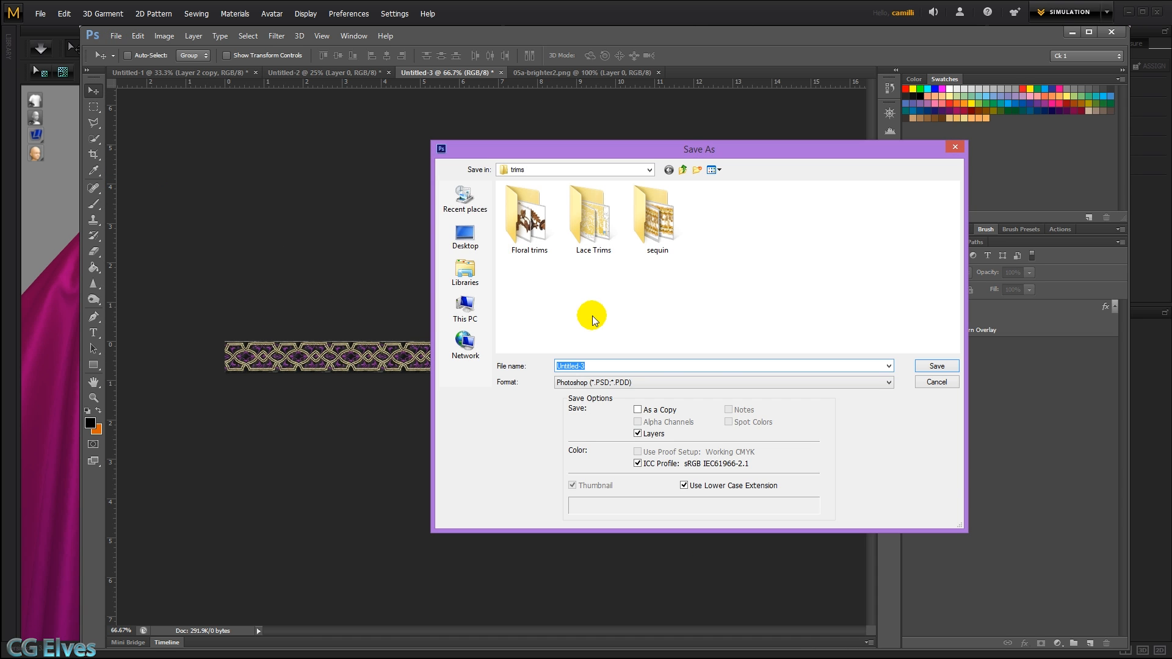
{"action": "left_click", "coordinate": [465, 197]}
{"action": "left_click", "coordinate": [465, 237]}
{"action": "type", "text": "trim2"}
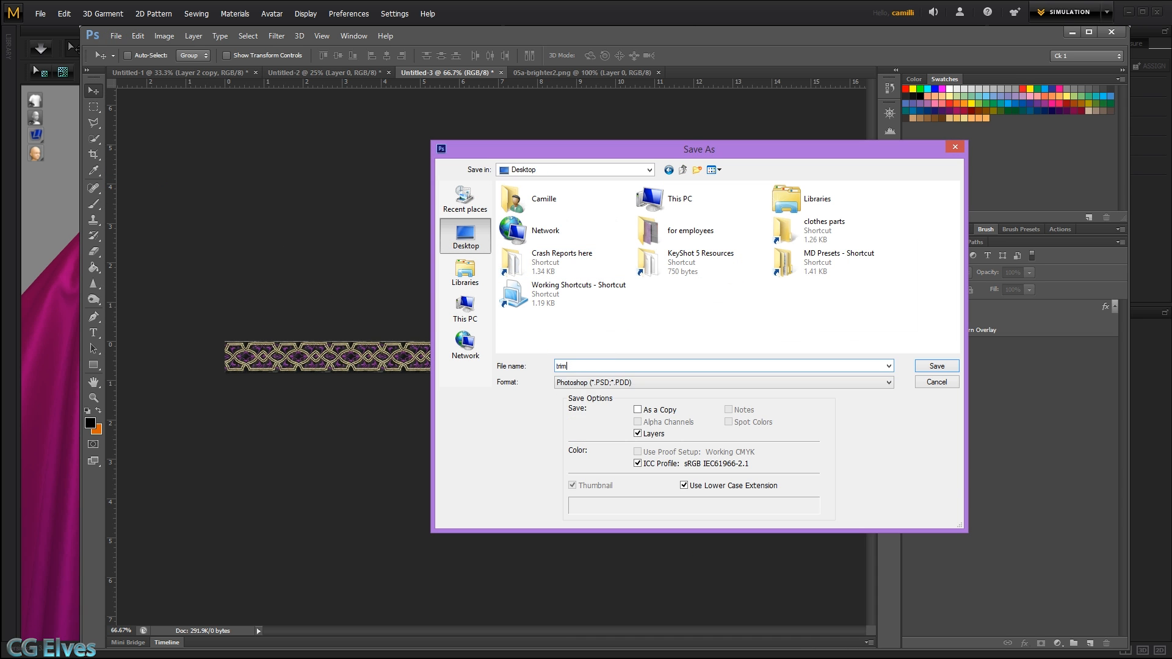
{"action": "left_click", "coordinate": [563, 383]}
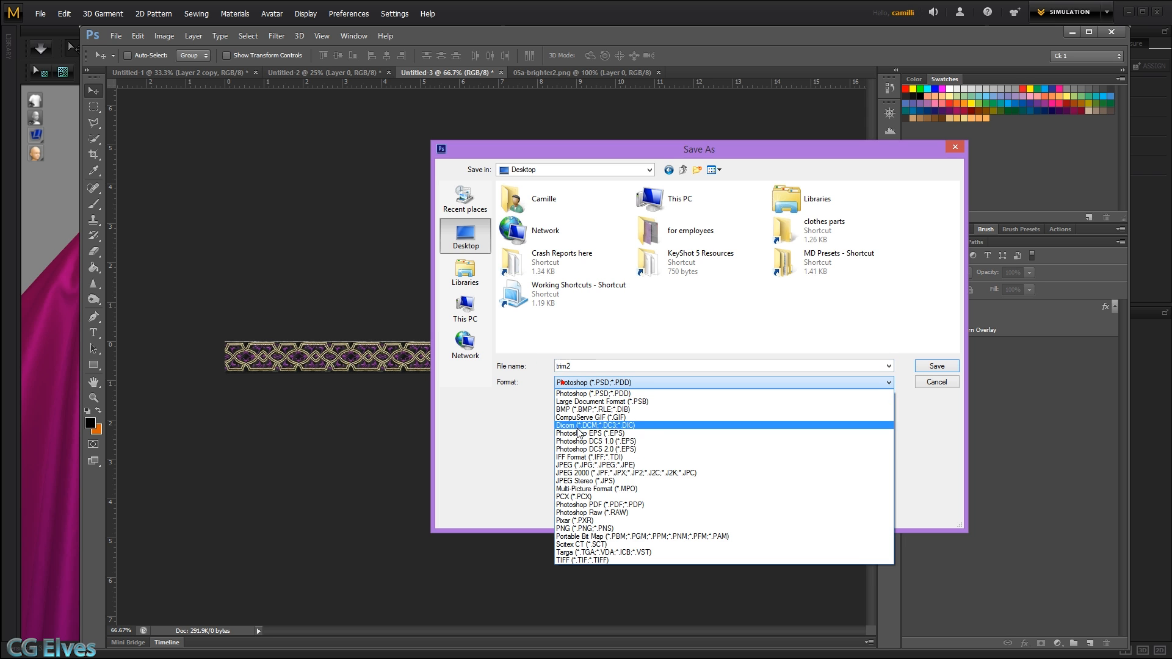
{"action": "left_click", "coordinate": [565, 523]}
{"action": "left_click", "coordinate": [934, 367]}
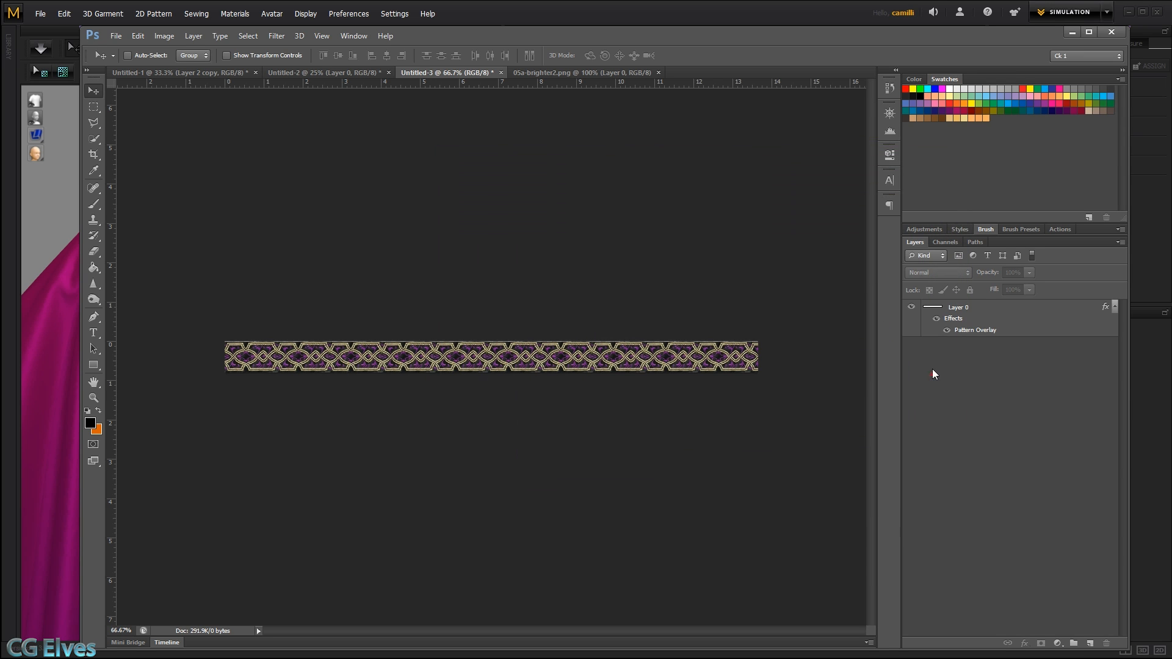
- Save the trim strip on the Desktop as trim2 in PNG format with the offered PNG options
{"action": "left_click", "coordinate": [118, 36]}
{"action": "left_click", "coordinate": [153, 182]}
{"action": "left_click", "coordinate": [466, 233]}
{"action": "left_click", "coordinate": [591, 362]}
{"action": "type", "text": "trim2"}
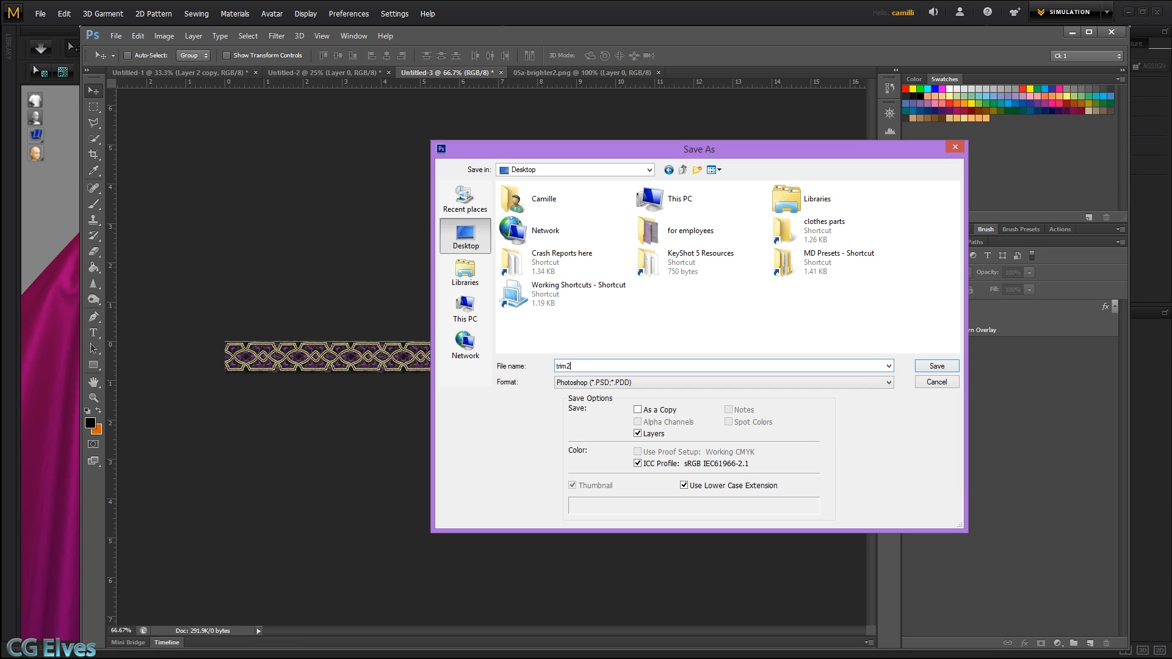
{"action": "left_click", "coordinate": [576, 383]}
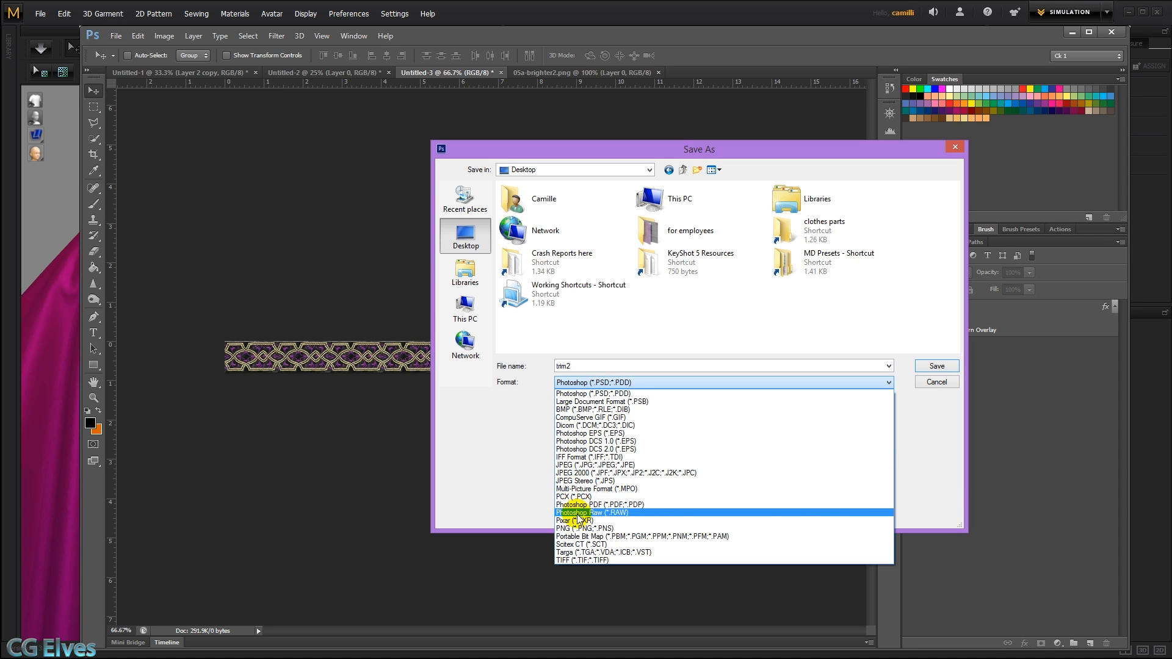
{"action": "left_click", "coordinate": [575, 529]}
{"action": "left_click", "coordinate": [933, 367]}
{"action": "left_click", "coordinate": [400, 272]}
- Switch to Marvelous Designer and add trim2 as a graphic on the front dress piece's colour boundary, 346.83 by 20.11 mm
{"action": "left_click", "coordinate": [628, 13]}
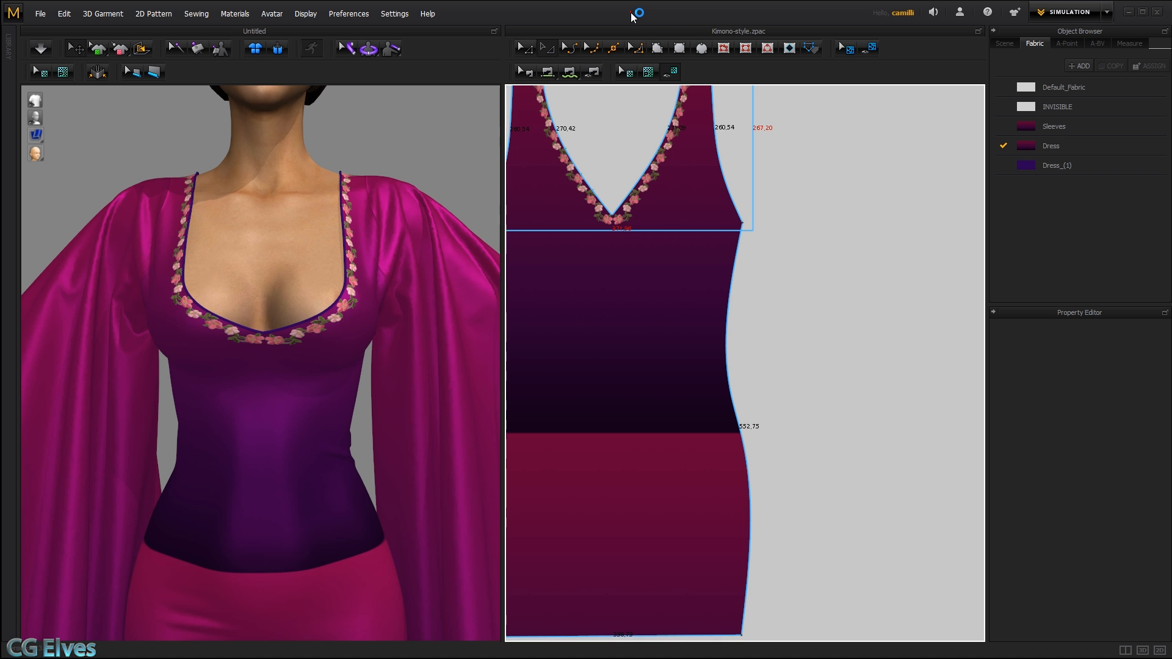
{"action": "left_click", "coordinate": [674, 71]}
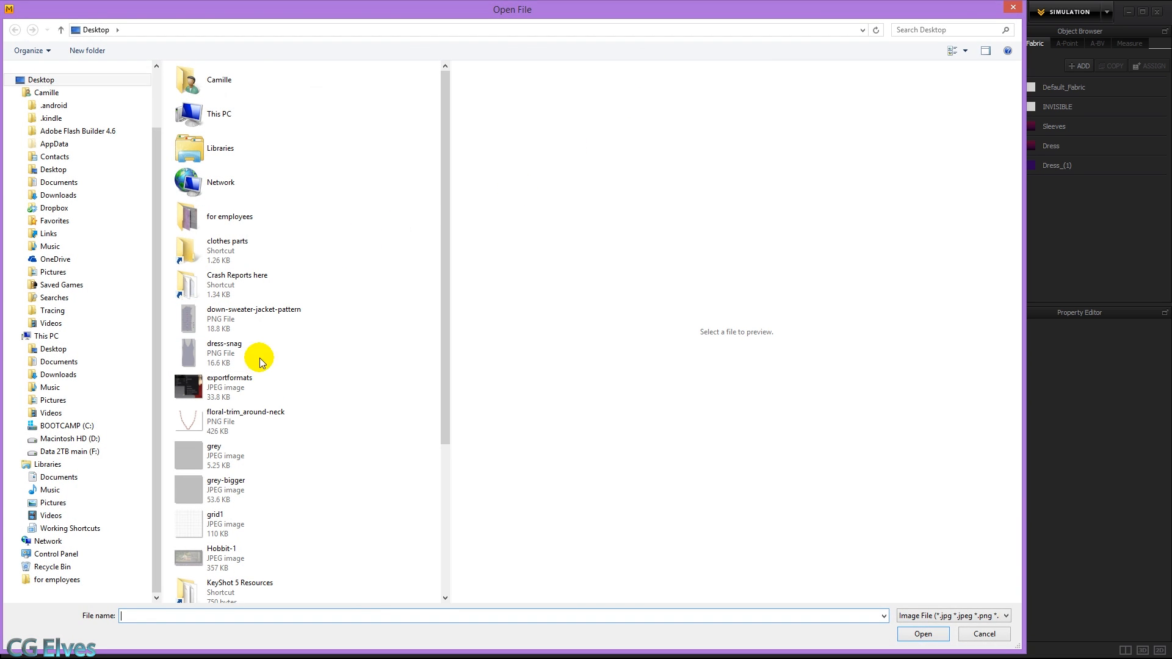
{"action": "left_click", "coordinate": [274, 358]}
{"action": "scroll", "coordinate": [274, 358], "scroll_direction": "down", "scroll_amount": 3}
{"action": "double_click", "coordinate": [264, 549]}
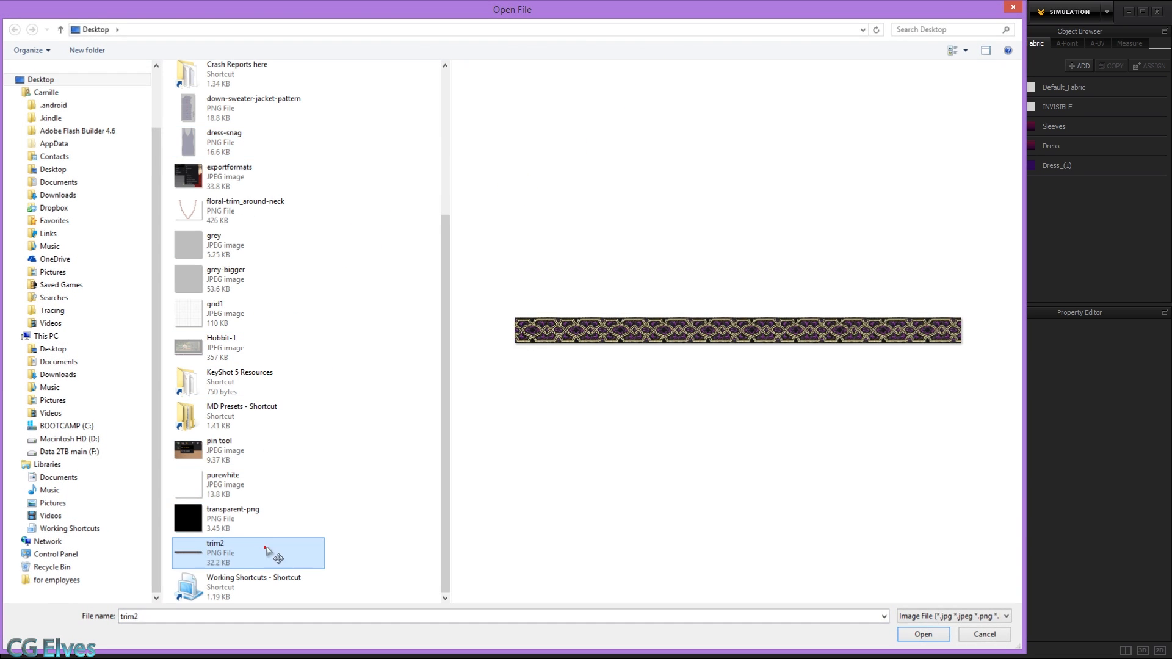
{"action": "left_click", "coordinate": [682, 425]}
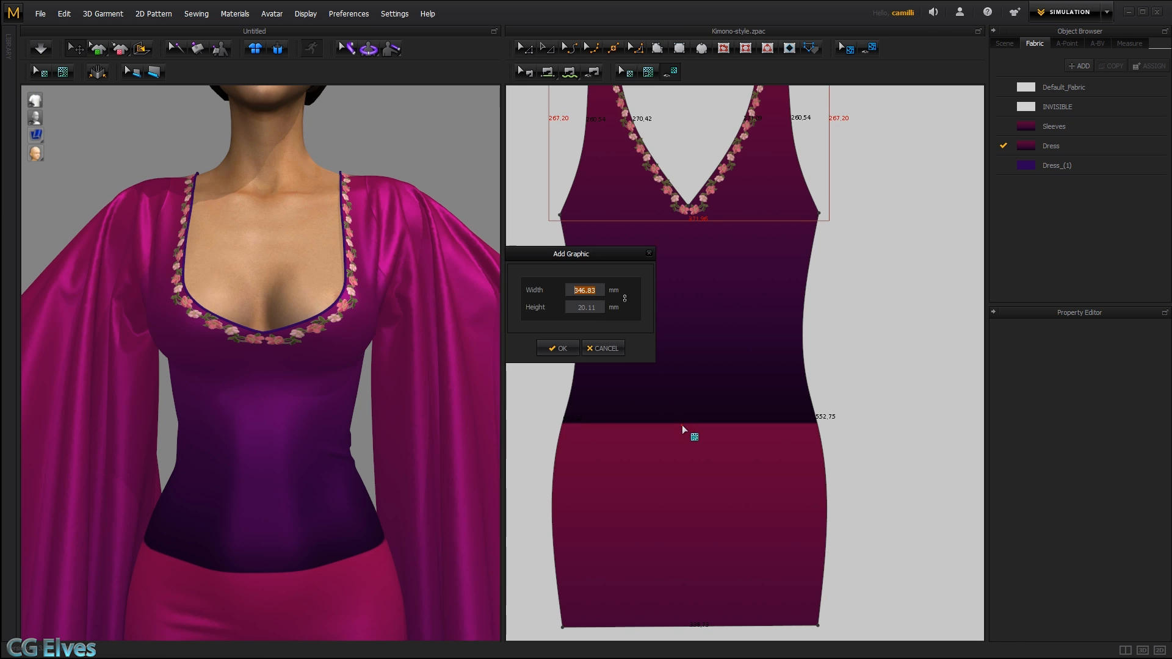
{"action": "left_click", "coordinate": [558, 348]}
- Center the trim graphic across the front hip line so it spans both side edges, and check it on the avatar
{"action": "left_click_drag", "start_coordinate": [623, 426], "coordinate": [629, 430]}
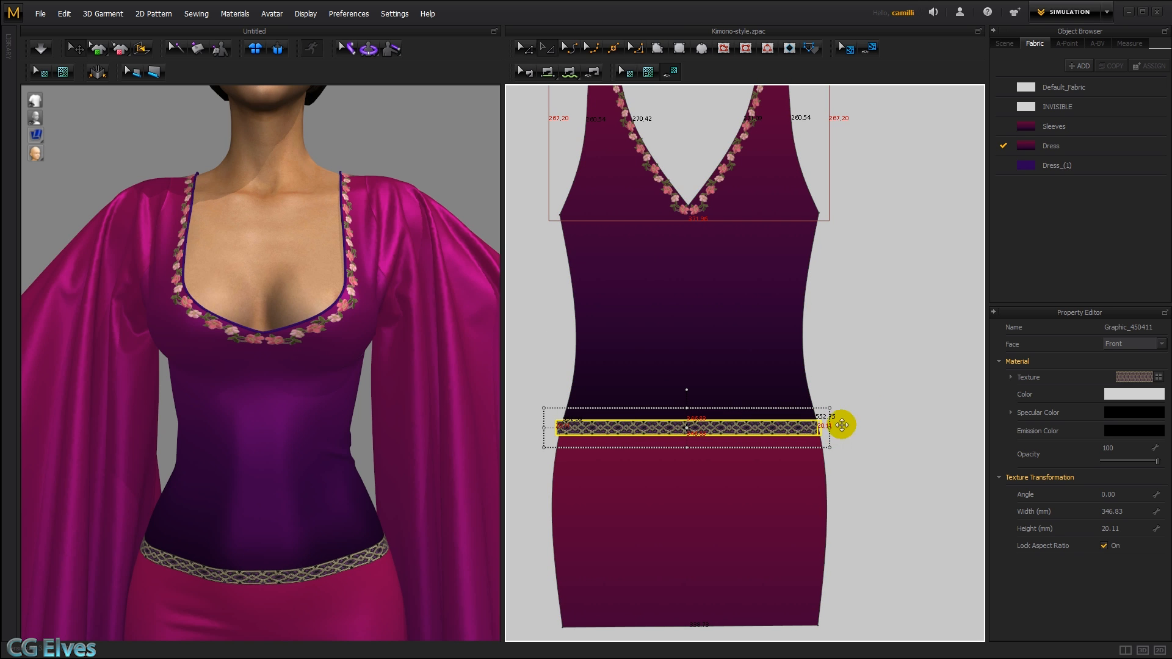
{"action": "left_click_drag", "start_coordinate": [832, 429], "coordinate": [836, 428]}
{"action": "left_click", "coordinate": [868, 410]}
{"action": "scroll", "coordinate": [385, 552], "scroll_direction": "down", "scroll_amount": 1}
{"action": "middle_click_drag", "start_coordinate": [389, 552], "coordinate": [432, 322]}
{"action": "mouse_move", "coordinate": [441, 318]}
{"action": "right_mouse_down"}
{"action": "mouse_move", "coordinate": [273, 340]}
{"action": "mouse_move", "coordinate": [167, 335]}
{"action": "mouse_move", "coordinate": [439, 337]}
{"action": "right_mouse_up"}
- Copy the front trim graphic and paste it across the colour boundary of the back dress piece
{"action": "left_click", "coordinate": [604, 429]}
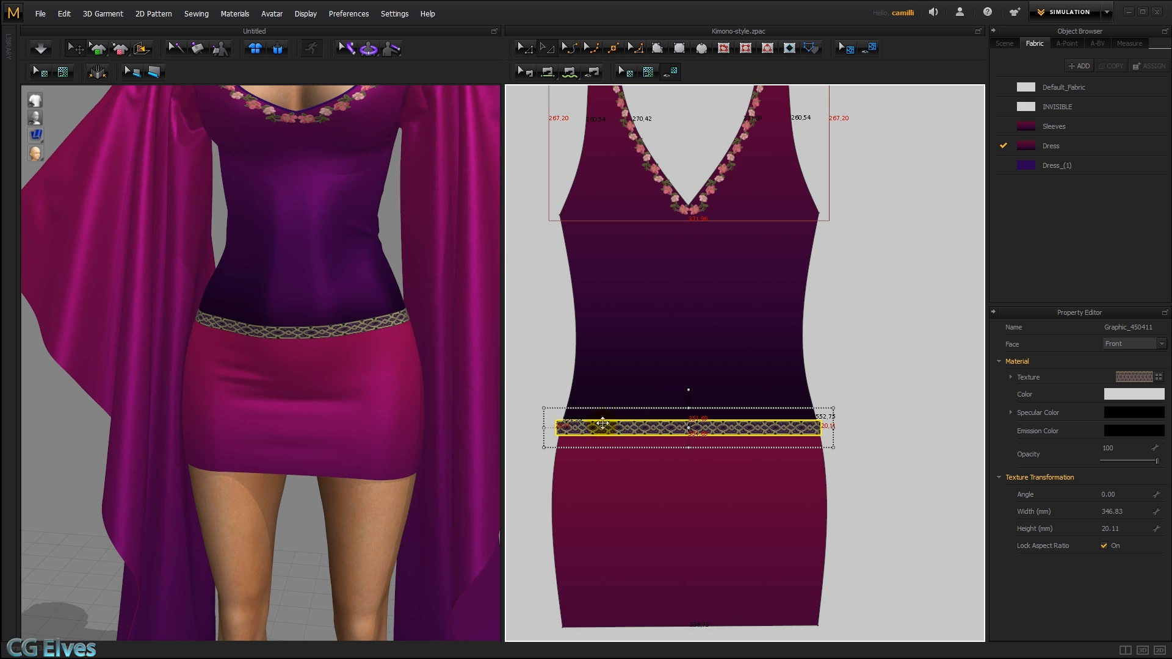
{"action": "scroll", "coordinate": [815, 310], "scroll_direction": "down", "scroll_amount": 3}
{"action": "scroll", "coordinate": [814, 311], "scroll_direction": "up", "scroll_amount": 1}
{"action": "middle_click_drag", "start_coordinate": [911, 344], "coordinate": [862, 344]}
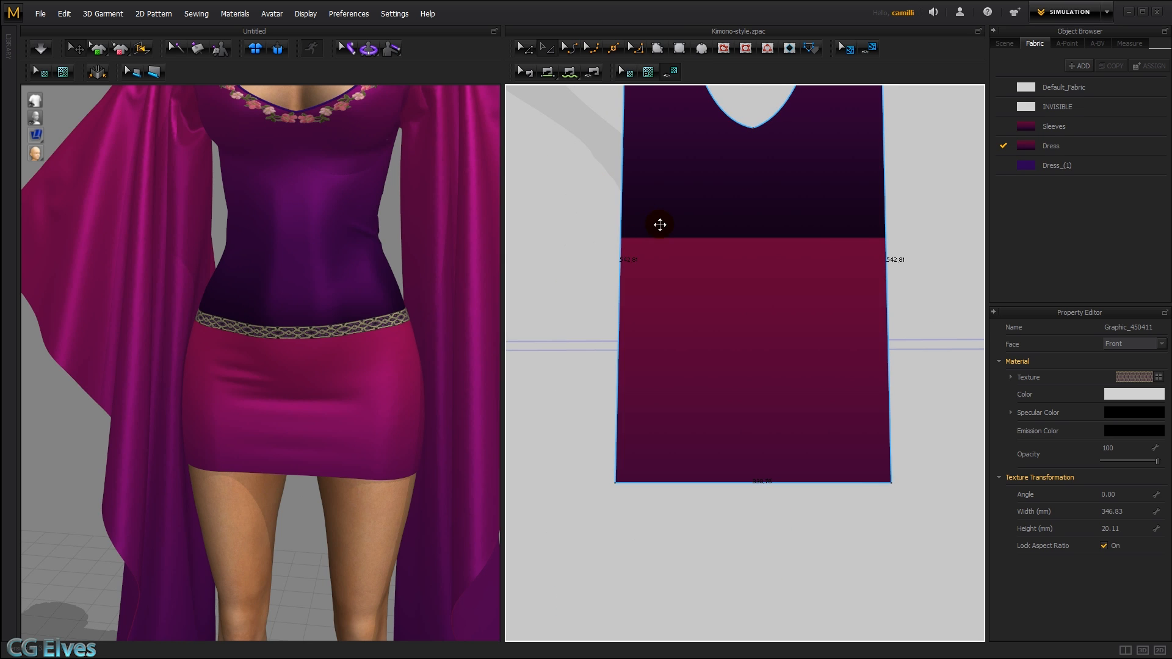
{"action": "key", "text": "ctrl+v"}
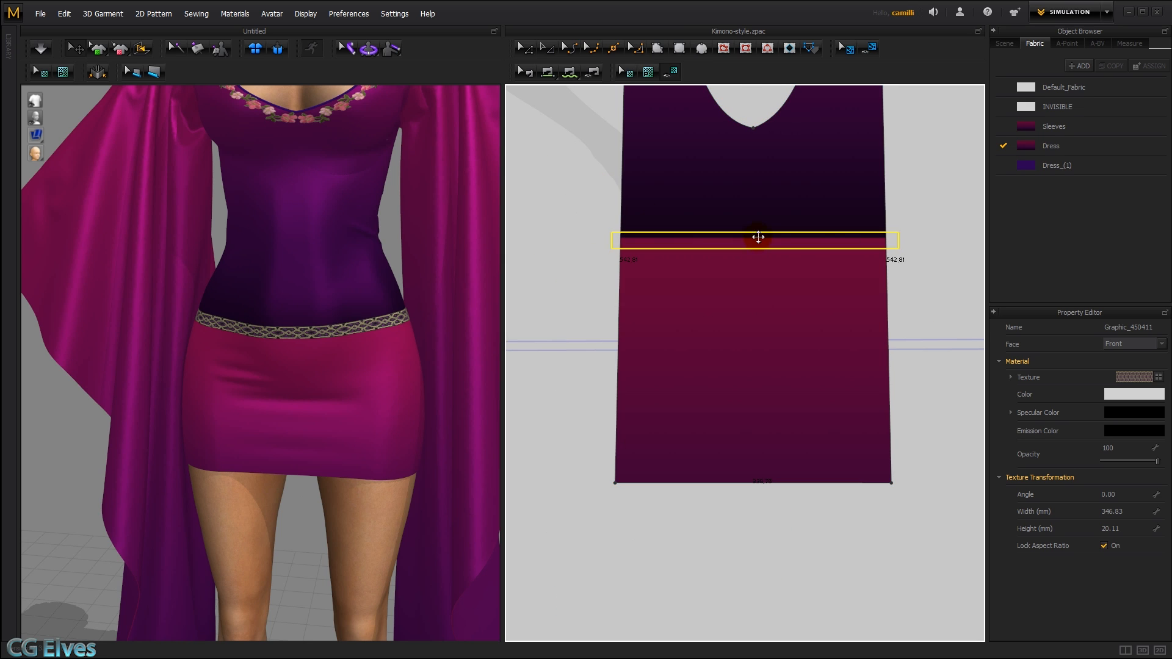
{"action": "left_click", "coordinate": [759, 247]}
- Shift the back dress piece's fabric texture down so its colour boundary falls just below the trim, and inspect the side seam
{"action": "right_click_drag", "start_coordinate": [342, 321], "coordinate": [181, 337]}
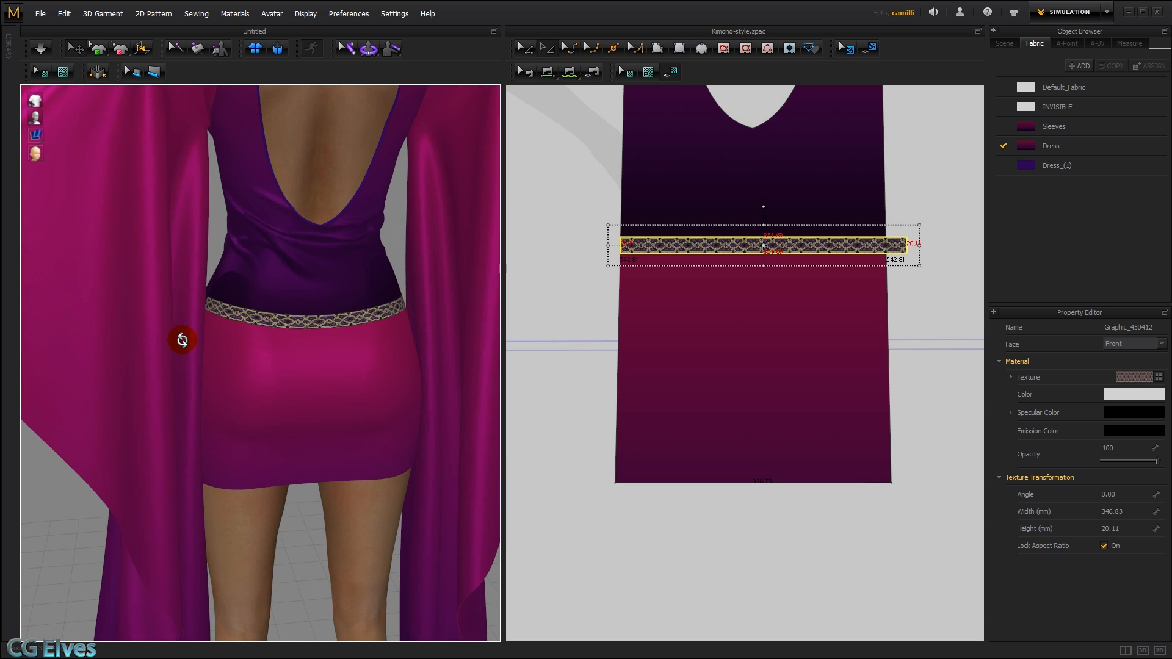
{"action": "left_click", "coordinate": [712, 206]}
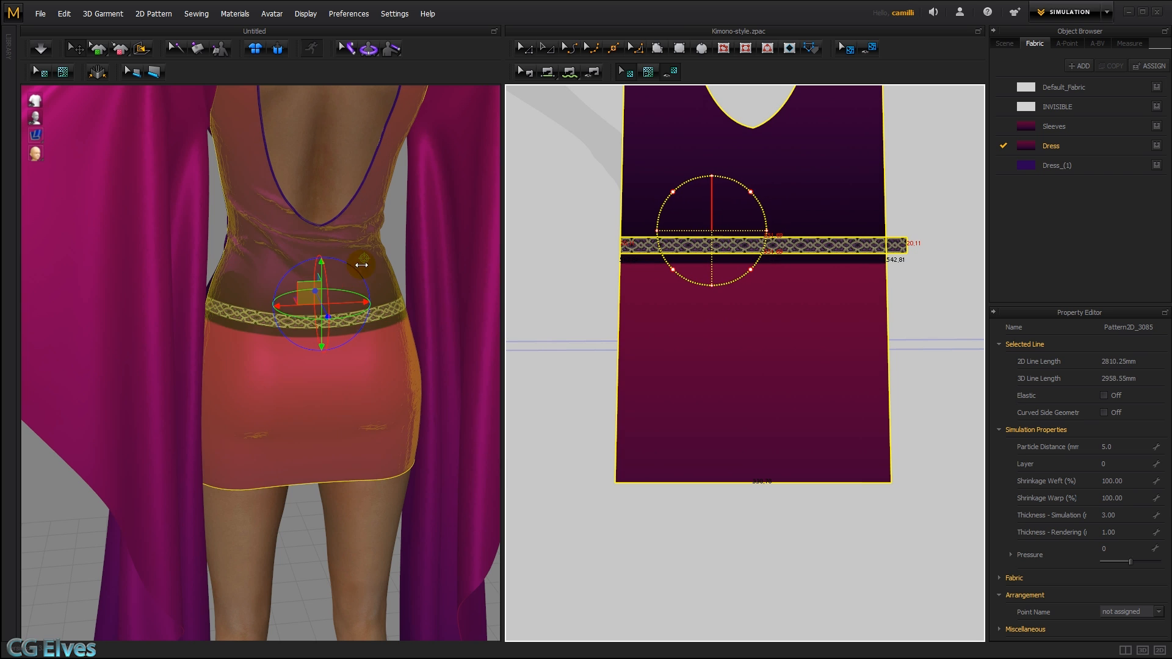
{"action": "right_click_drag", "start_coordinate": [269, 314], "coordinate": [396, 344]}
- Hide both sleeve pieces in the 3D view to expose the trim at the dress's side seam
{"action": "left_click", "coordinate": [446, 347]}
{"action": "key", "text": "shift+q"}
{"action": "left_click", "coordinate": [447, 340]}
{"action": "key", "text": "shift+q"}
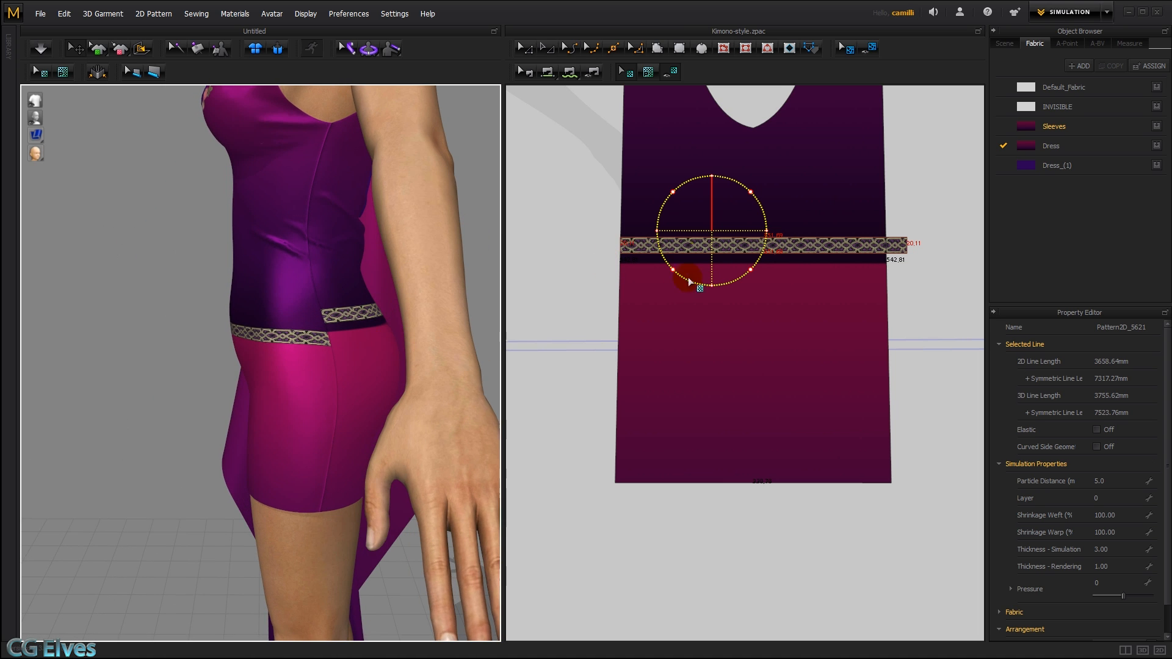
- Move the back trim graphic down over the colour boundary to meet the front trim at the side seam, and check it from the front
{"action": "left_click", "coordinate": [520, 144]}
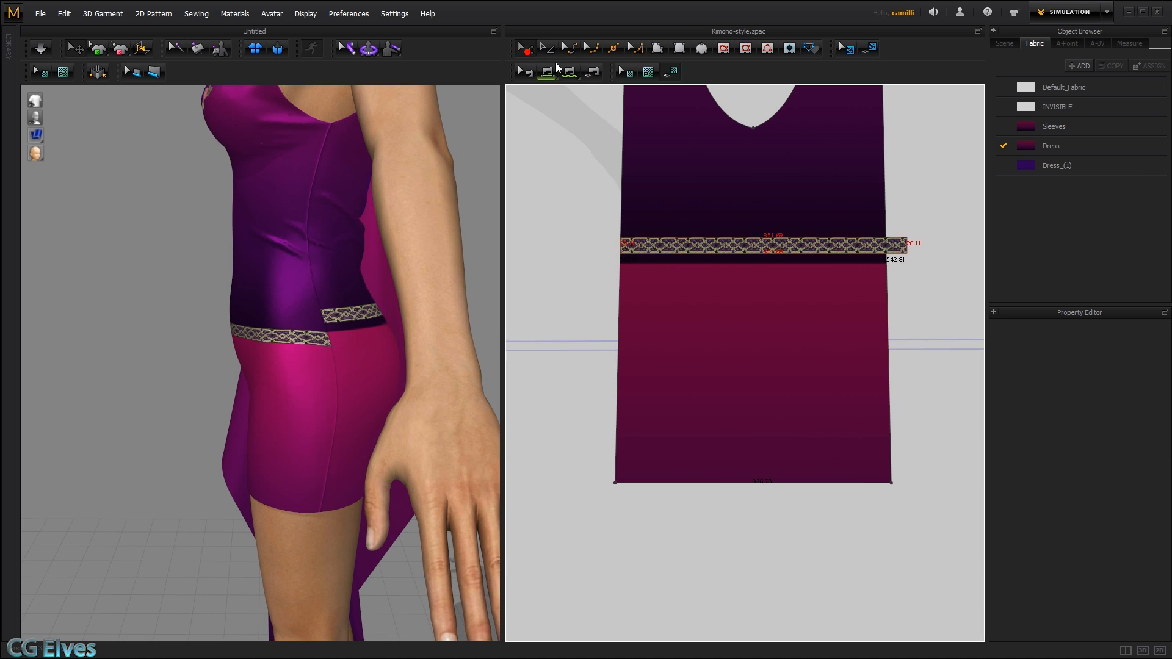
{"action": "left_click_drag", "start_coordinate": [667, 247], "coordinate": [669, 277]}
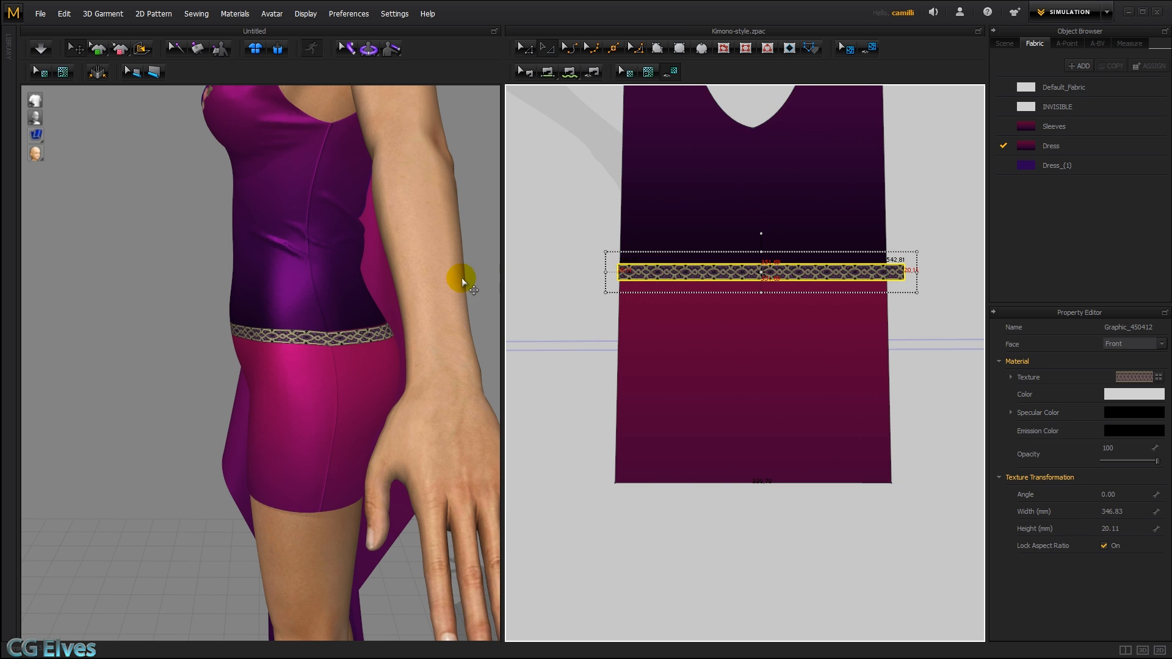
{"action": "left_click", "coordinate": [474, 243]}
{"action": "key", "text": "t"}
{"action": "left_click", "coordinate": [670, 220]}
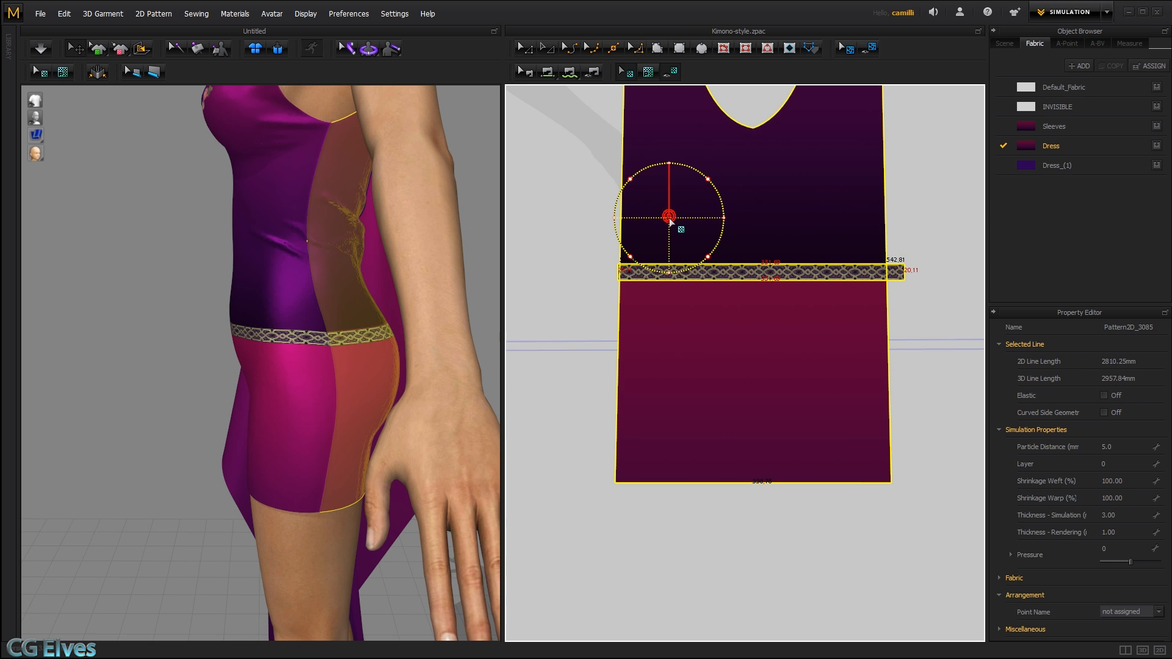
{"action": "left_click", "coordinate": [597, 214]}
{"action": "key", "text": "z"}
{"action": "left_click", "coordinate": [416, 263]}
{"action": "right_click_drag", "start_coordinate": [416, 264], "coordinate": [547, 280]}
{"action": "right_click_drag", "start_coordinate": [436, 274], "coordinate": [440, 323]}
{"action": "left_click", "coordinate": [687, 341]}
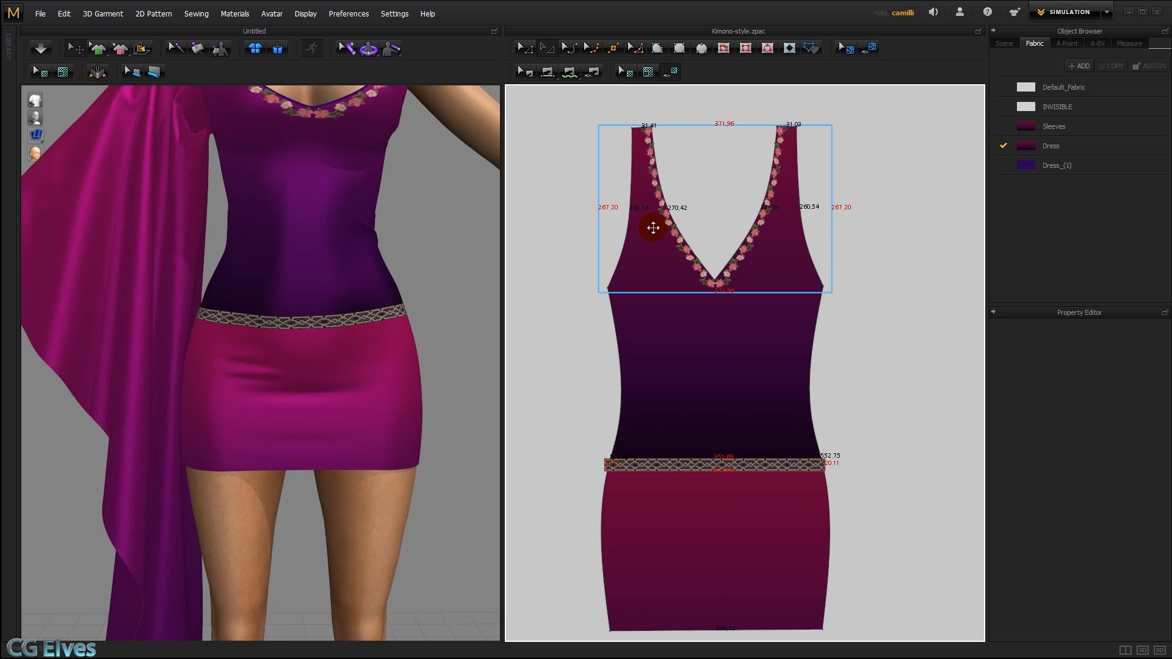
- Create a rectangular pattern piece 338 mm wide and 20 mm high near the front dress hem
{"action": "left_click_drag", "start_coordinate": [651, 482], "coordinate": [654, 441]}
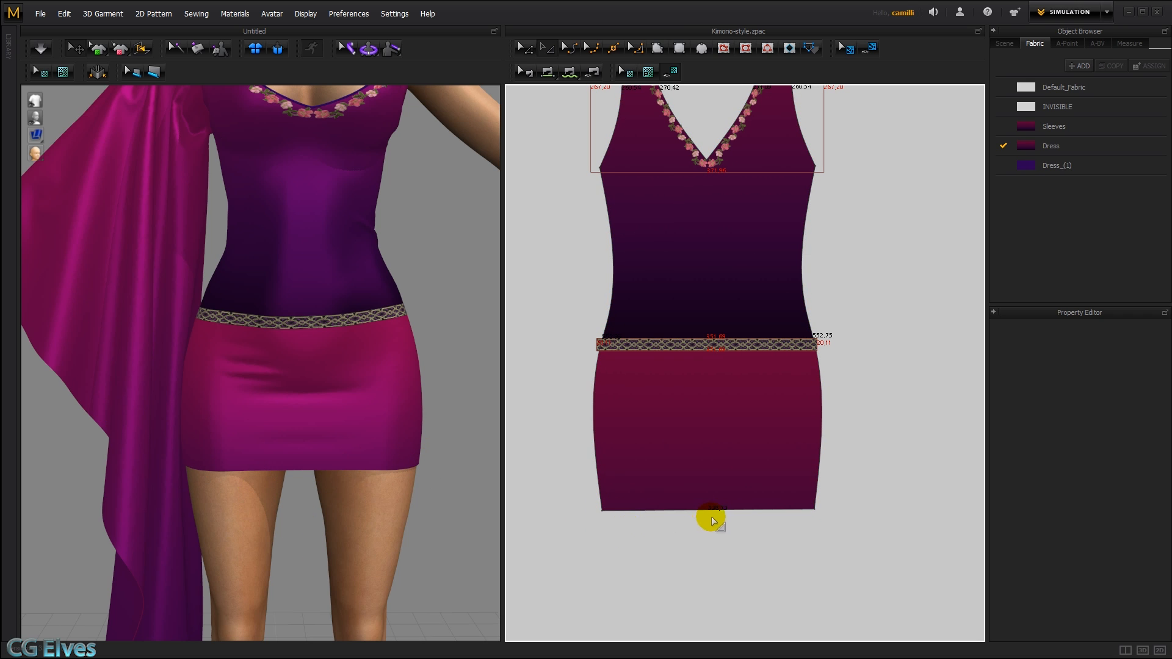
{"action": "left_click", "coordinate": [672, 71]}
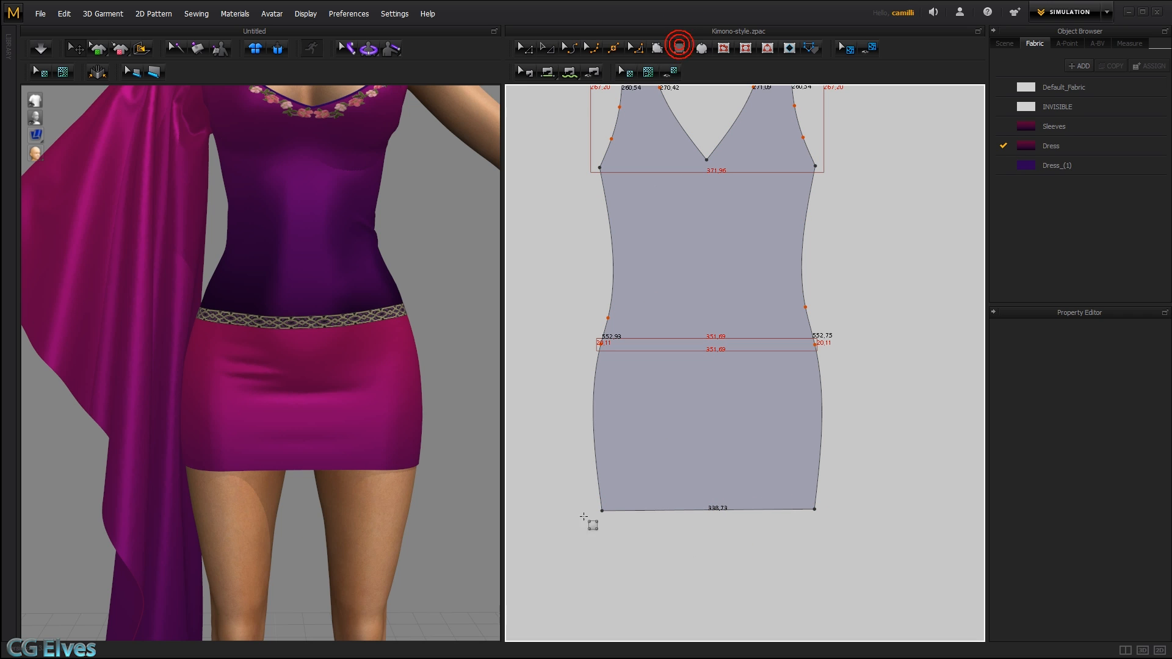
{"action": "left_click", "coordinate": [604, 524]}
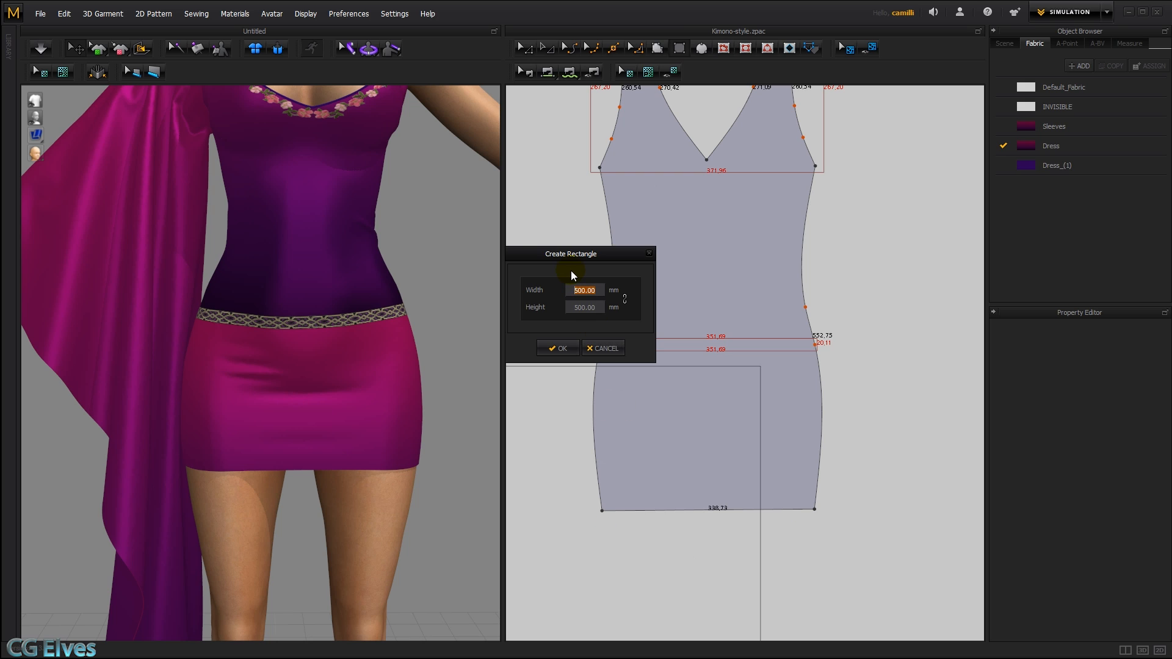
{"action": "type", "text": "338"}
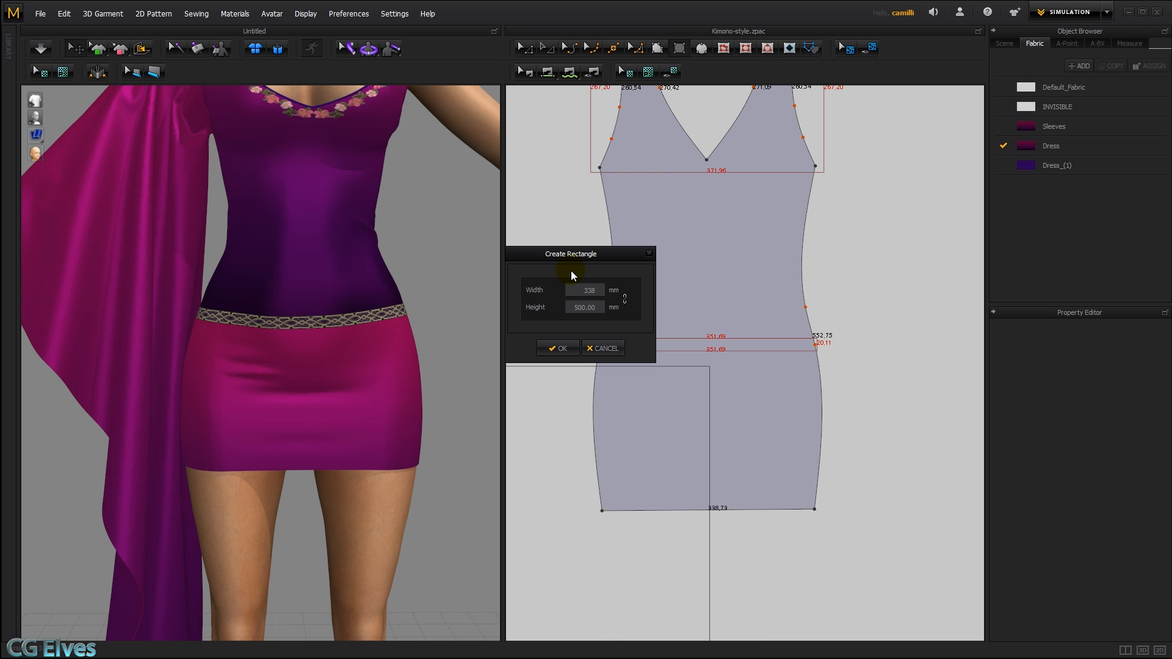
{"action": "key", "text": "Tab"}
{"action": "type", "text": "30"}
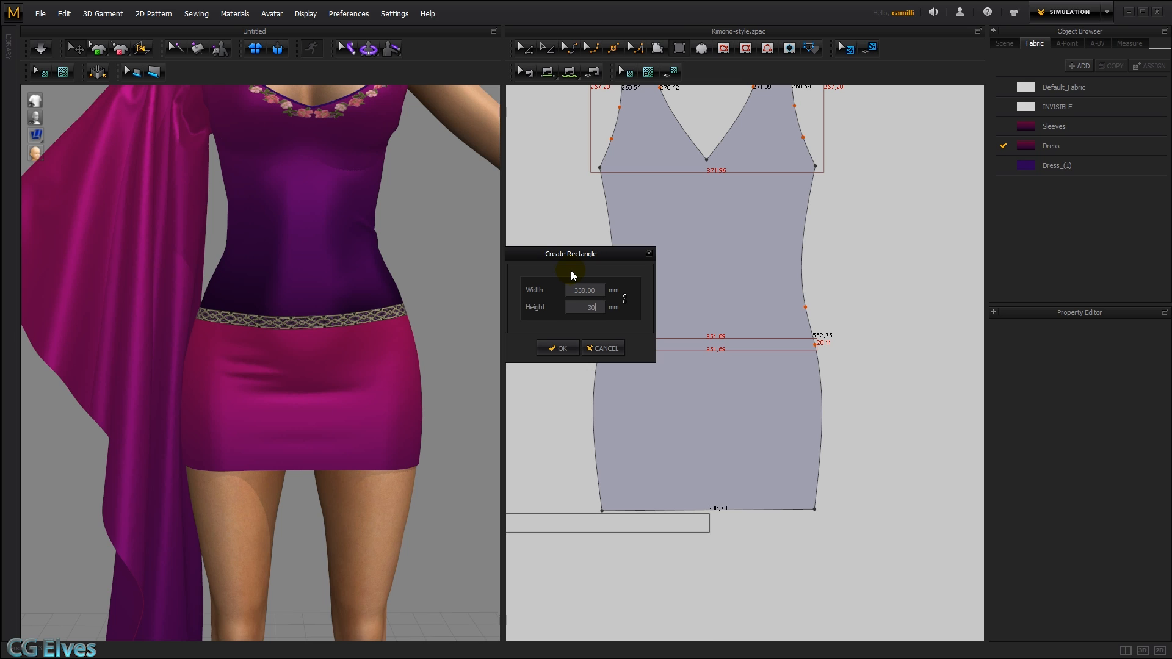
{"action": "key", "text": "Return"}
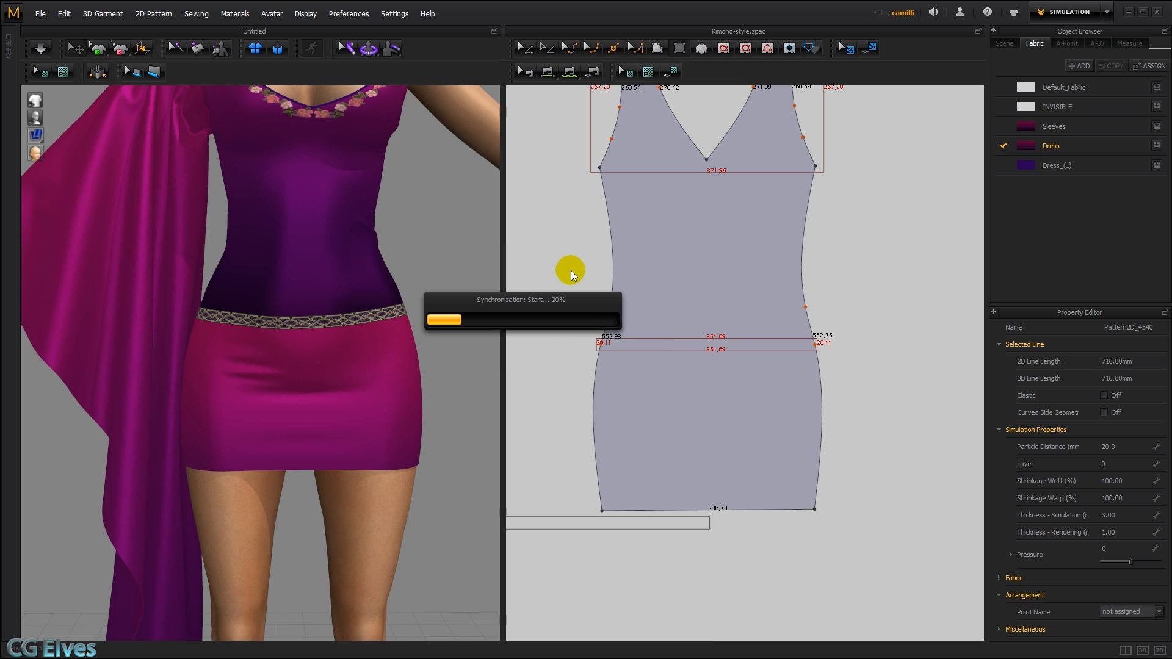
- Place the narrow strip just below the front dress piece and sew its upper edge to the dress hem
{"action": "left_click", "coordinate": [548, 49]}
{"action": "left_click_drag", "start_coordinate": [644, 528], "coordinate": [764, 539]}
{"action": "left_click", "coordinate": [548, 72]}
{"action": "left_click", "coordinate": [672, 529]}
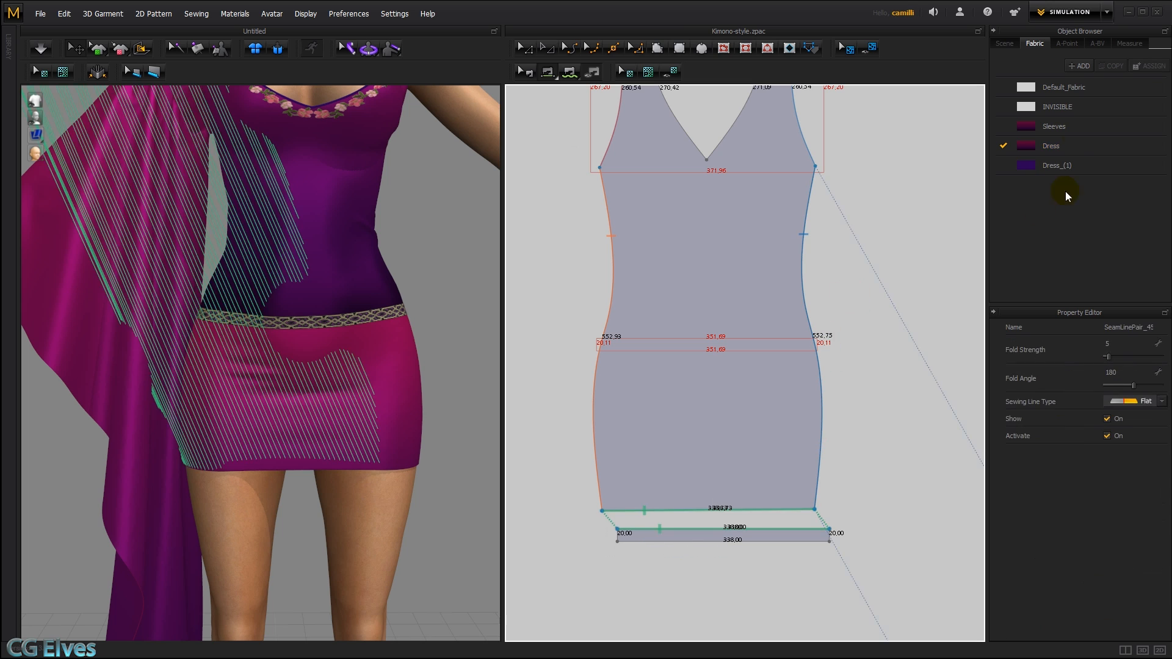
- Add a fabric named trim bottom and load a scalloped lace image from the Lace Trims folder as its texture
{"action": "left_click", "coordinate": [1085, 67]}
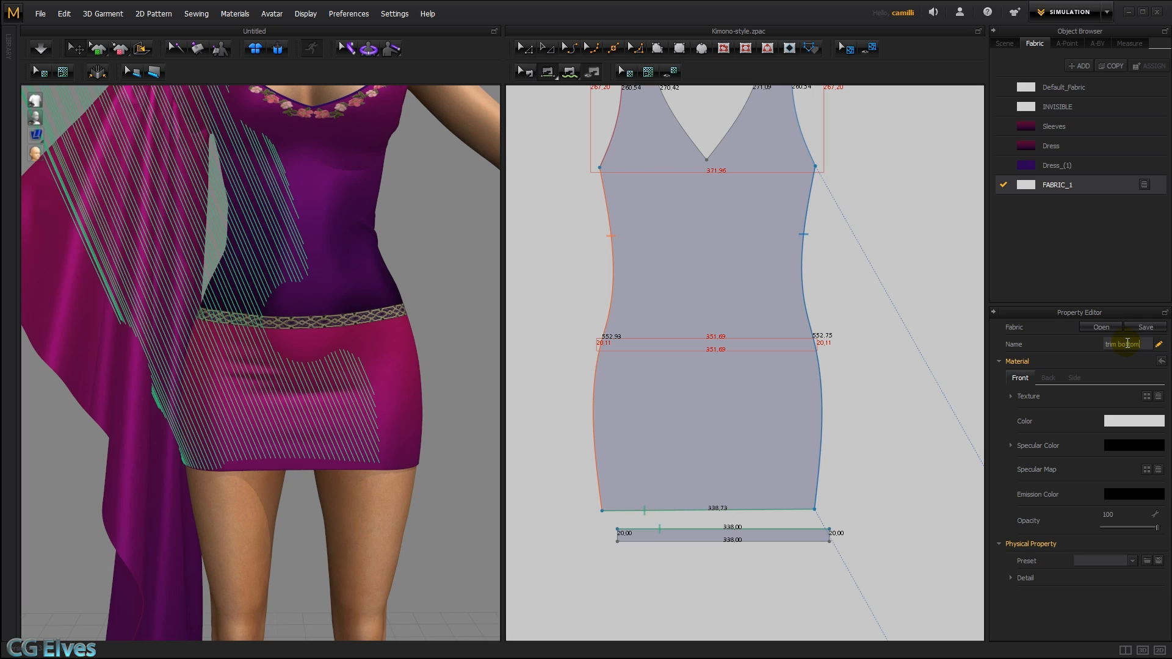
{"action": "key", "text": "Return"}
{"action": "left_click", "coordinate": [1147, 397]}
{"action": "left_click", "coordinate": [101, 111]}
{"action": "left_click", "coordinate": [103, 123]}
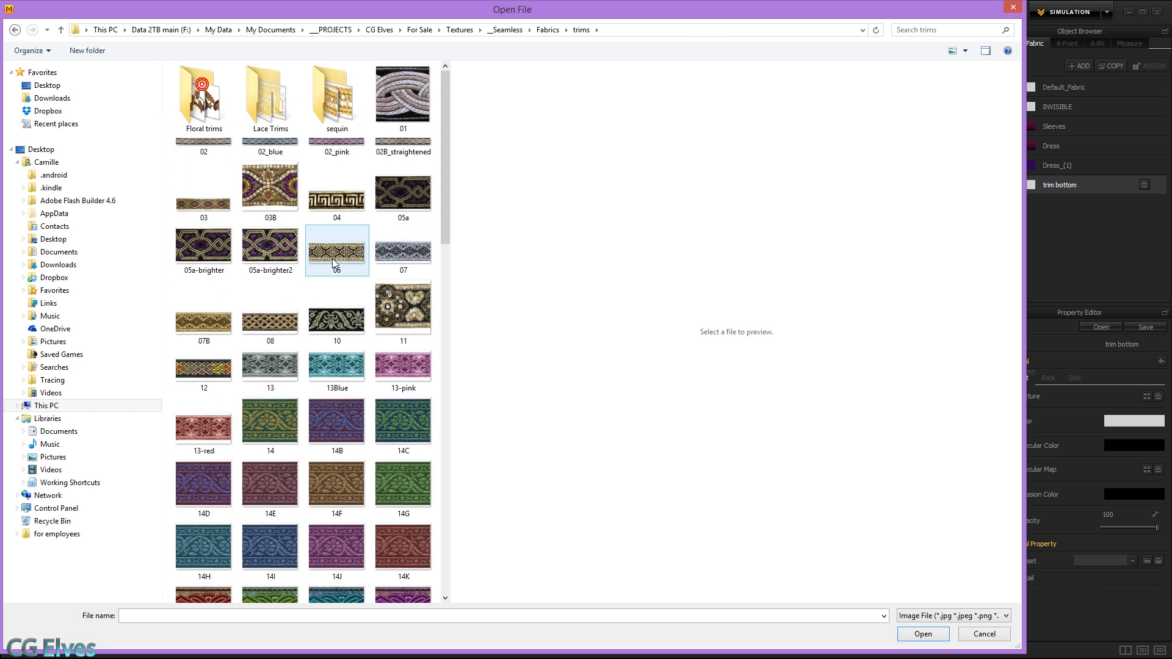
{"action": "left_click", "coordinate": [267, 245]}
{"action": "scroll", "coordinate": [267, 246], "scroll_direction": "down", "scroll_amount": 3}
{"action": "scroll", "coordinate": [274, 247], "scroll_direction": "up", "scroll_amount": 3}
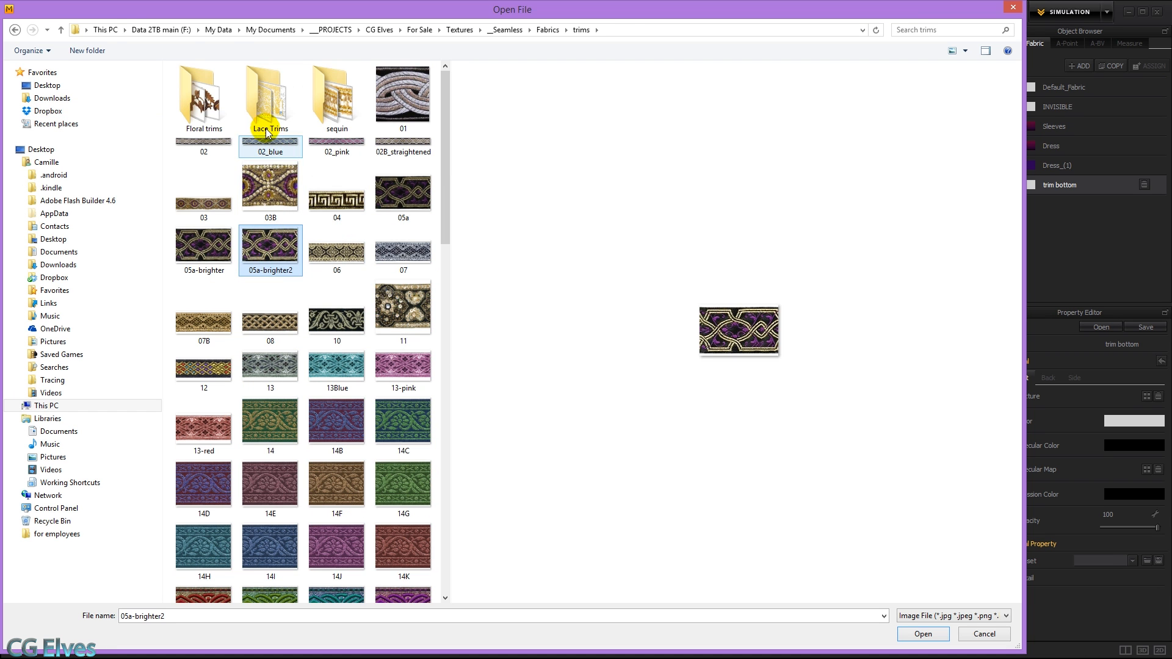
{"action": "double_click", "coordinate": [271, 101]}
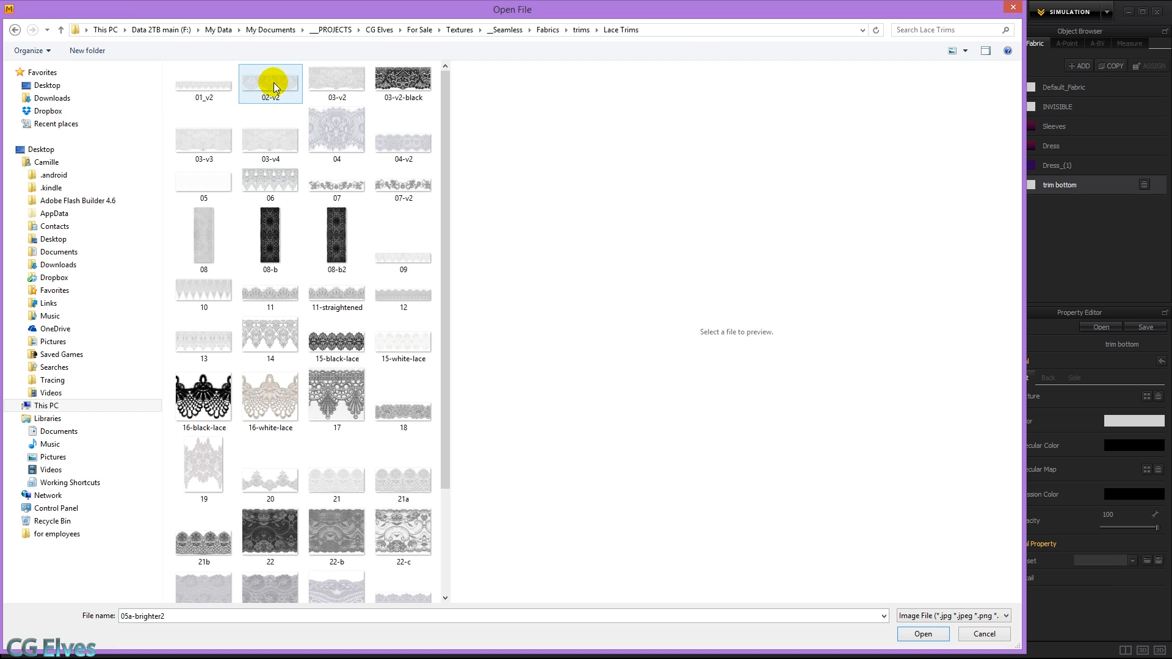
{"action": "left_click", "coordinate": [272, 84]}
{"action": "double_click", "coordinate": [272, 84]}
- Show the fabric textures in the 2D view and apply the trim bottom fabric to the strip below the hem
{"action": "left_click", "coordinate": [665, 368]}
{"action": "left_click", "coordinate": [672, 72]}
{"action": "middle_click_drag", "start_coordinate": [691, 558], "coordinate": [691, 556]}
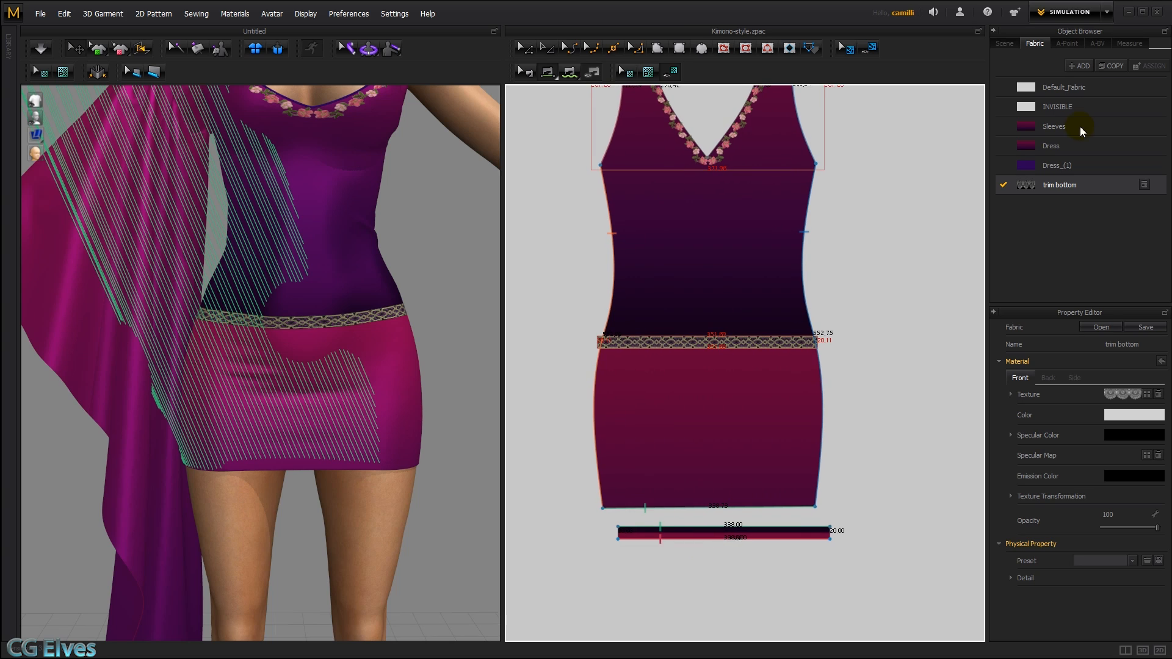
{"action": "left_click_drag", "start_coordinate": [1031, 185], "coordinate": [776, 485]}
{"action": "left_click_drag", "start_coordinate": [745, 535], "coordinate": [741, 537]}
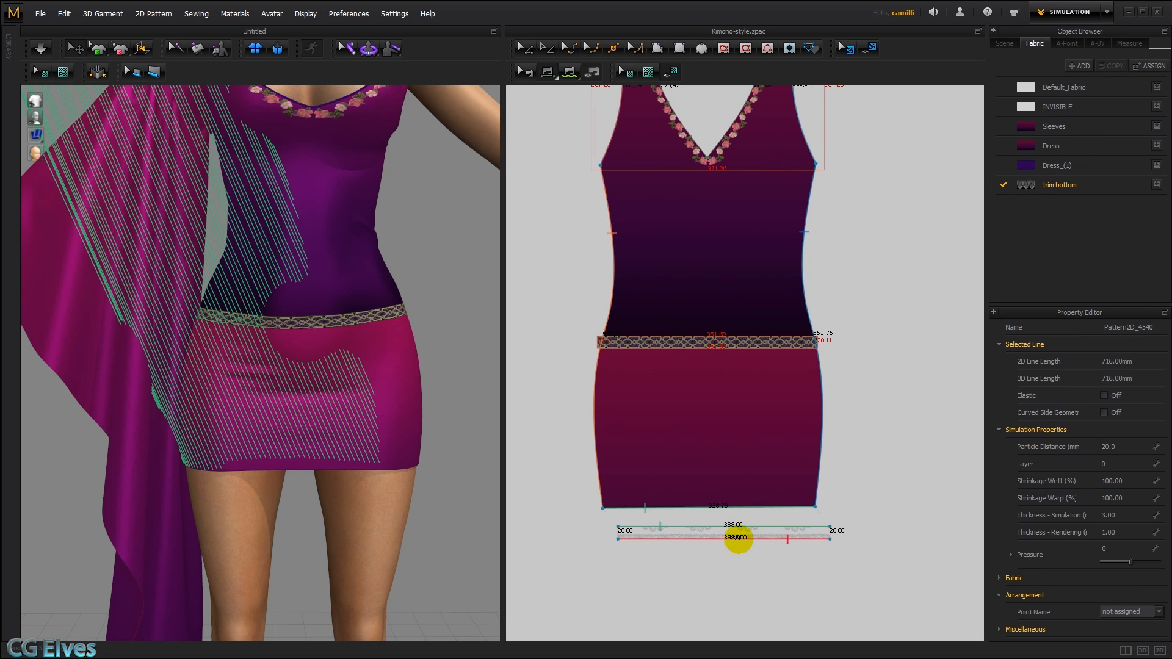
- Scale down the lace texture on the strip and shift it so one complete scallop row starts at the strip's upper edge
{"action": "middle_click_drag", "start_coordinate": [681, 156], "coordinate": [701, 98]}
{"action": "left_click", "coordinate": [623, 72]}
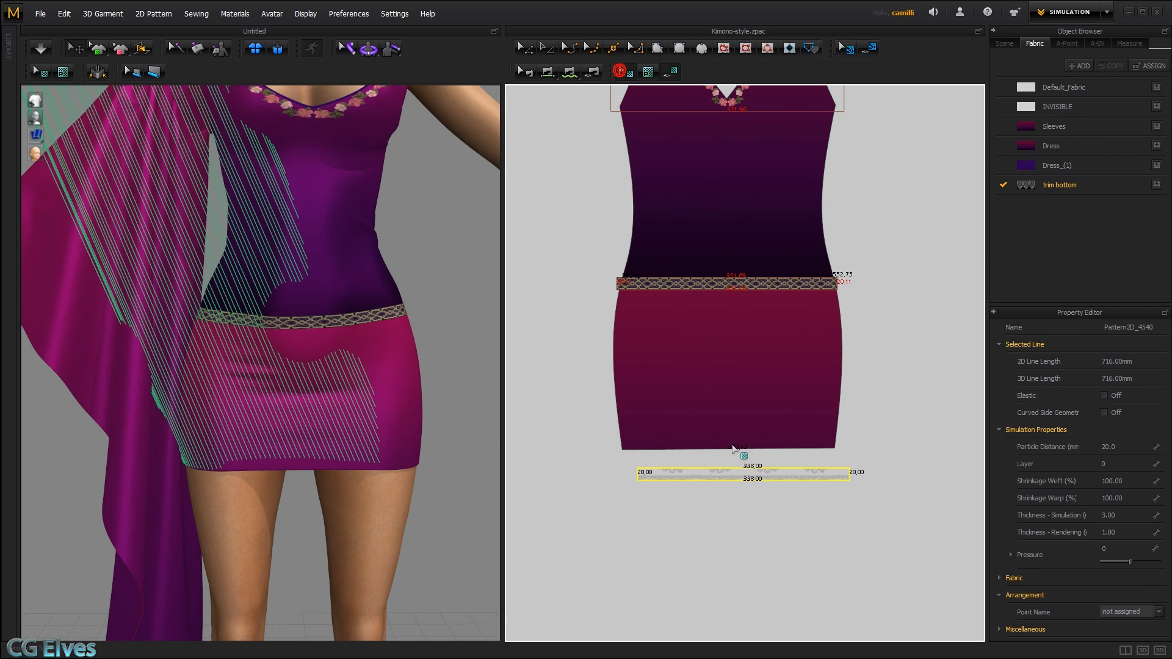
{"action": "scroll", "coordinate": [723, 469], "scroll_direction": "up", "scroll_amount": 5}
{"action": "left_click_drag", "start_coordinate": [736, 479], "coordinate": [703, 500]}
{"action": "left_click", "coordinate": [718, 491]}
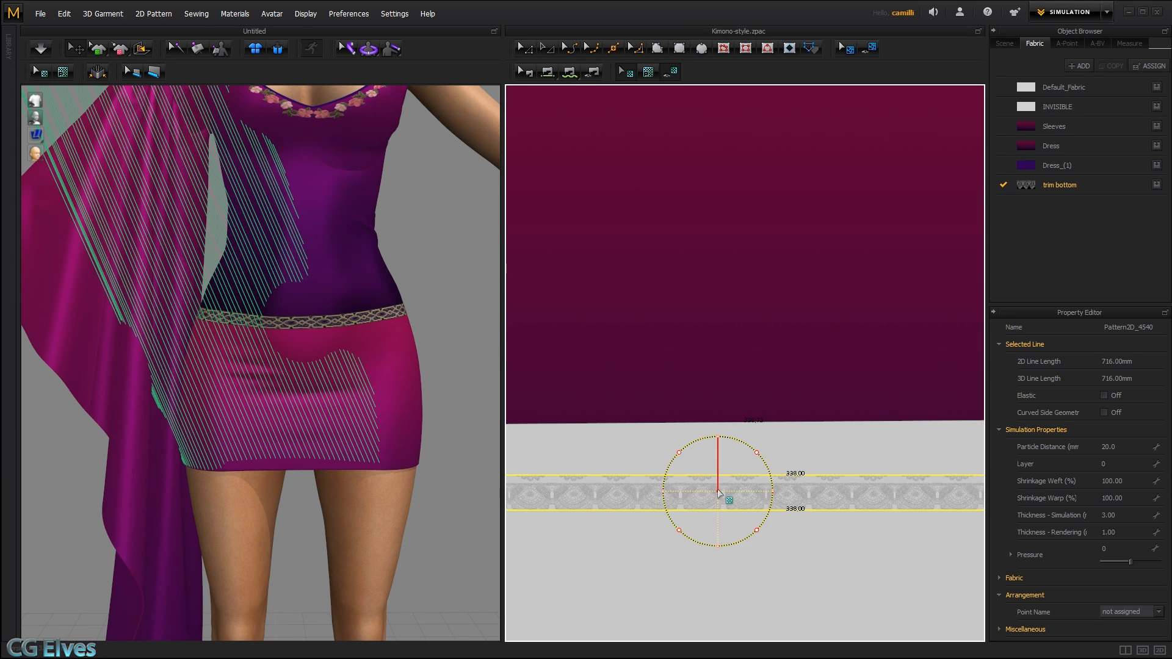
{"action": "left_click_drag", "start_coordinate": [753, 445], "coordinate": [731, 495]}
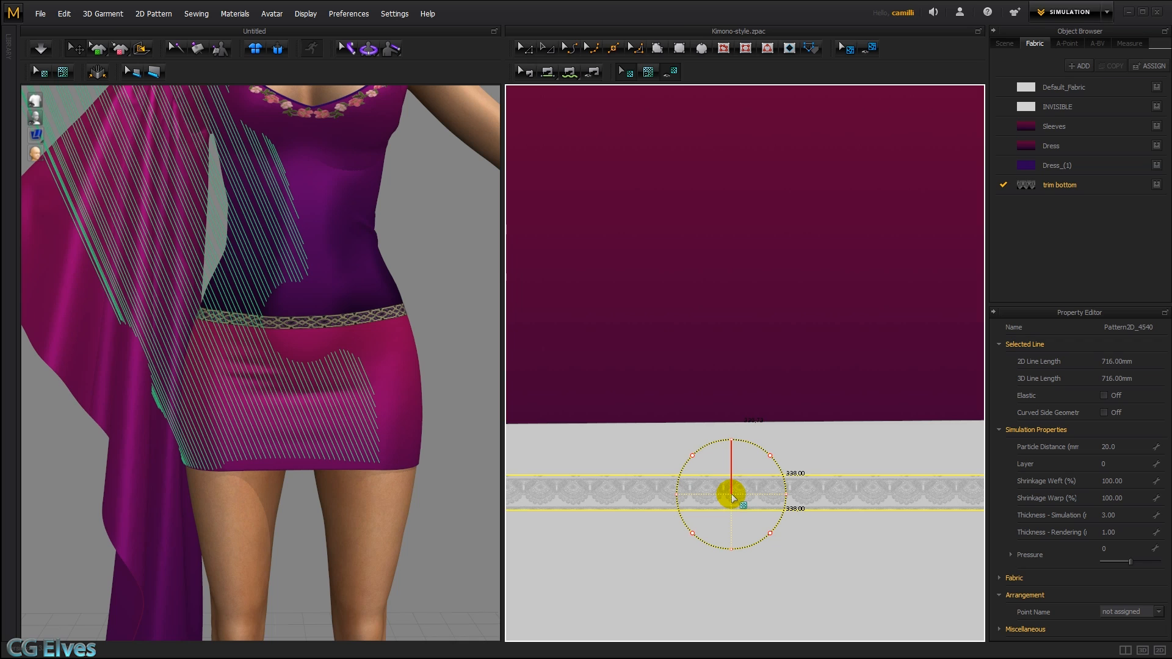
{"action": "scroll", "coordinate": [754, 461], "scroll_direction": "up", "scroll_amount": 5}
{"action": "scroll", "coordinate": [754, 456], "scroll_direction": "up", "scroll_amount": 2}
{"action": "left_click_drag", "start_coordinate": [730, 446], "coordinate": [732, 433]}
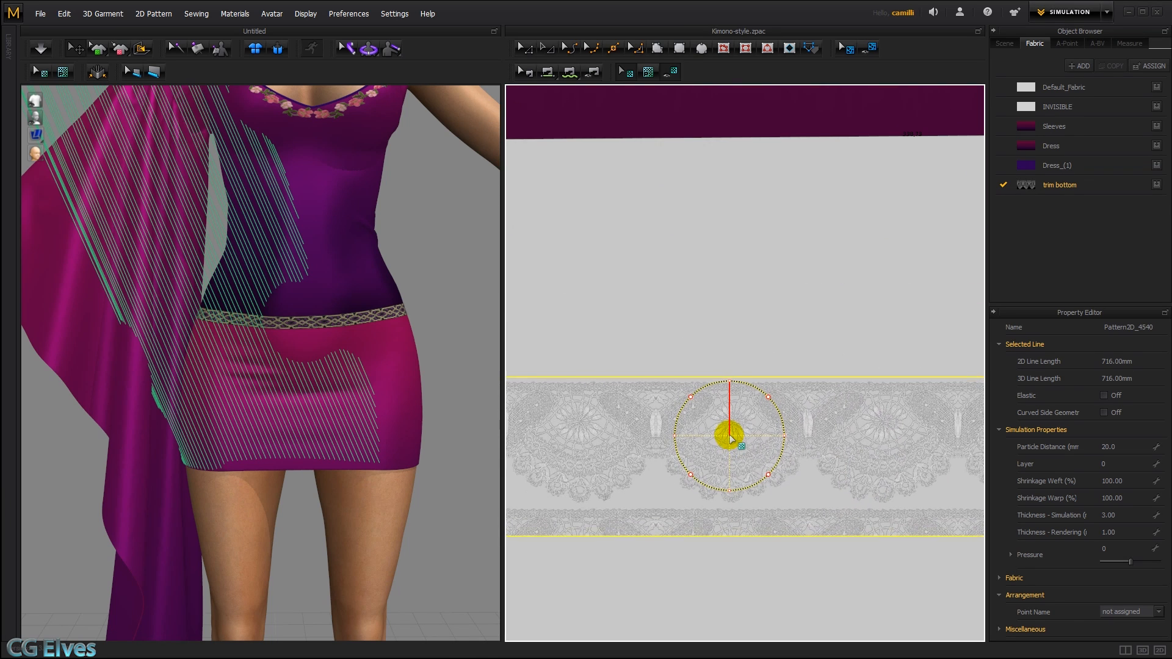
{"action": "left_click", "coordinate": [693, 550]}
- Raise the strip's lower edge to just below the lace scallops, cutting off the repeated second row
{"action": "left_click", "coordinate": [592, 201]}
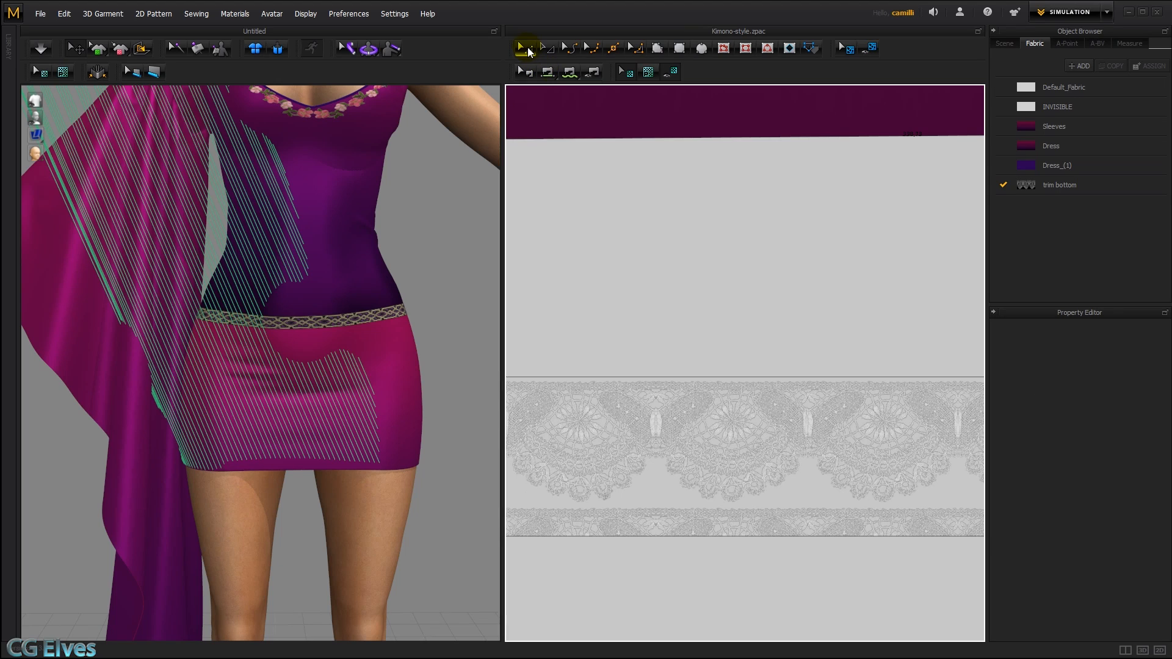
{"action": "left_click", "coordinate": [720, 504]}
{"action": "left_click", "coordinate": [715, 545]}
{"action": "left_click", "coordinate": [715, 538]}
{"action": "left_click_drag", "start_coordinate": [707, 538], "coordinate": [704, 506]}
{"action": "left_click", "coordinate": [620, 312]}
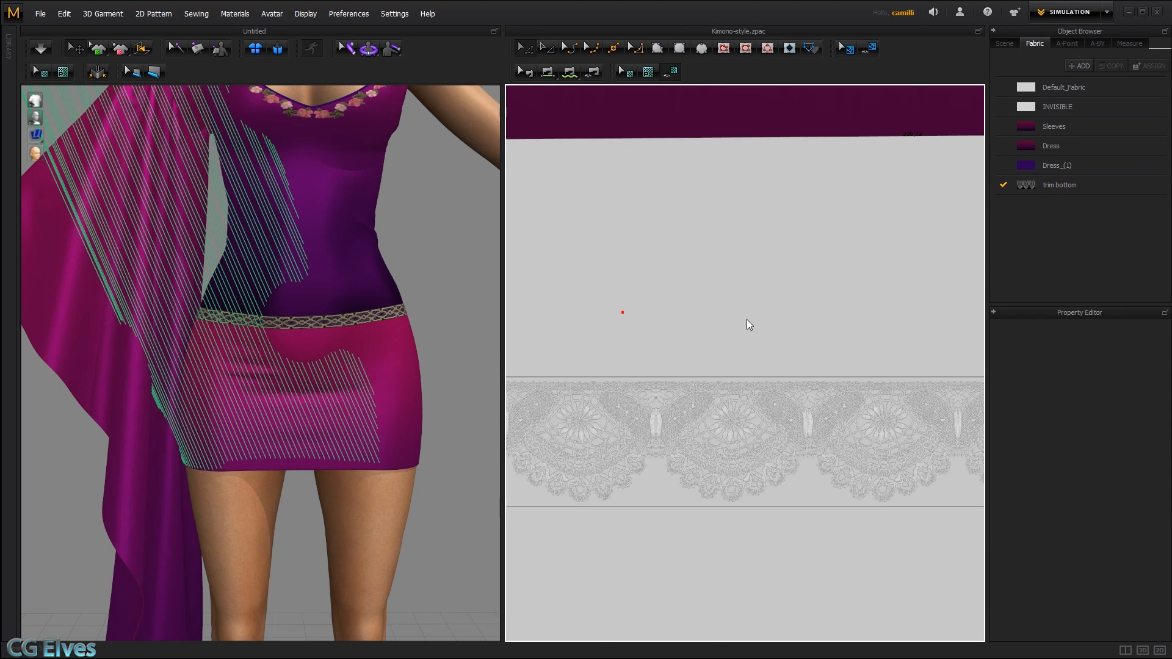
- Superimpose the lace strip in the 3D view so it sits along the front dress hem, and inspect it closely
{"action": "scroll", "coordinate": [295, 301], "scroll_direction": "down", "scroll_amount": 8}
{"action": "scroll", "coordinate": [290, 290], "scroll_direction": "down", "scroll_amount": 4}
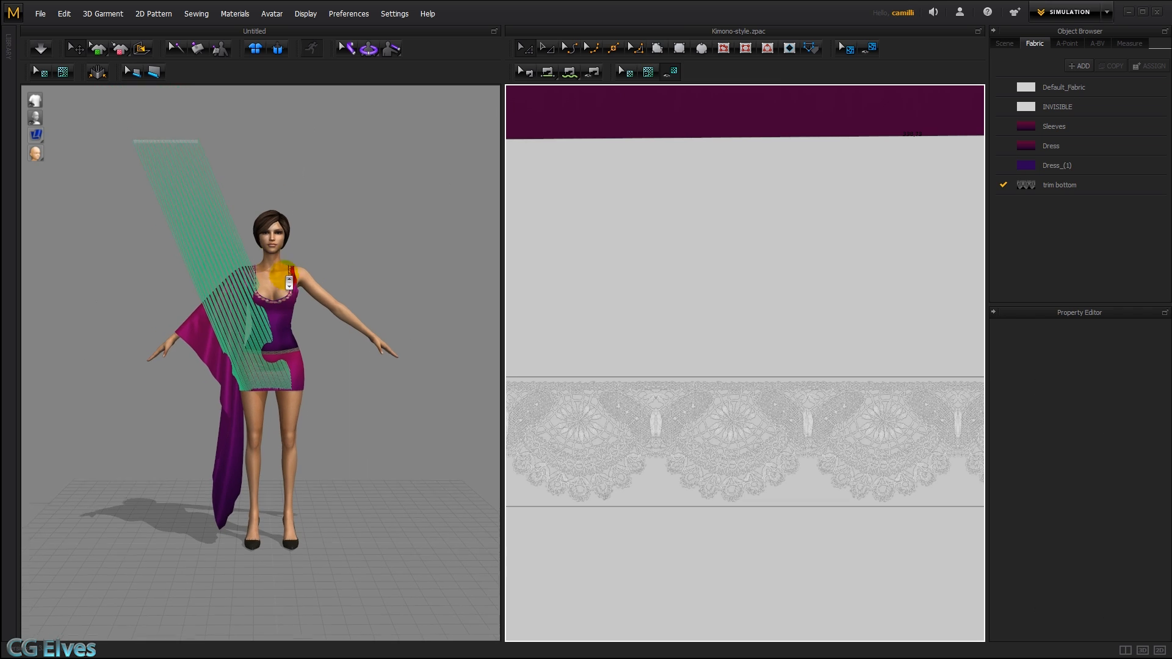
{"action": "left_click", "coordinate": [182, 148]}
{"action": "right_click", "coordinate": [182, 149]}
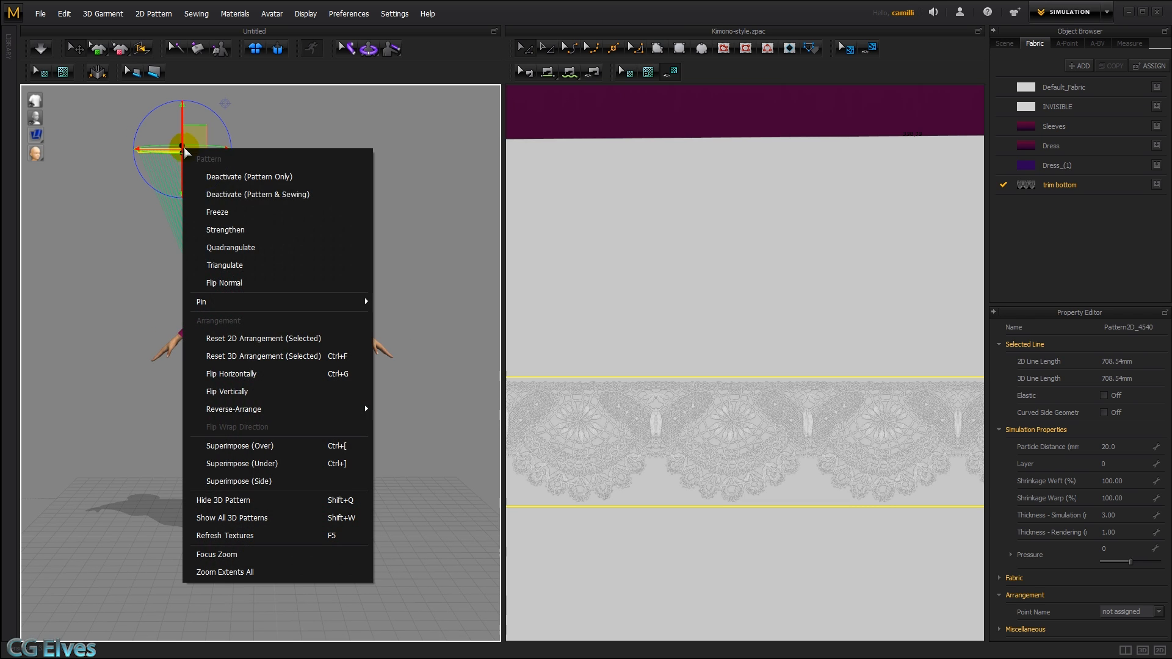
{"action": "left_click", "coordinate": [262, 436]}
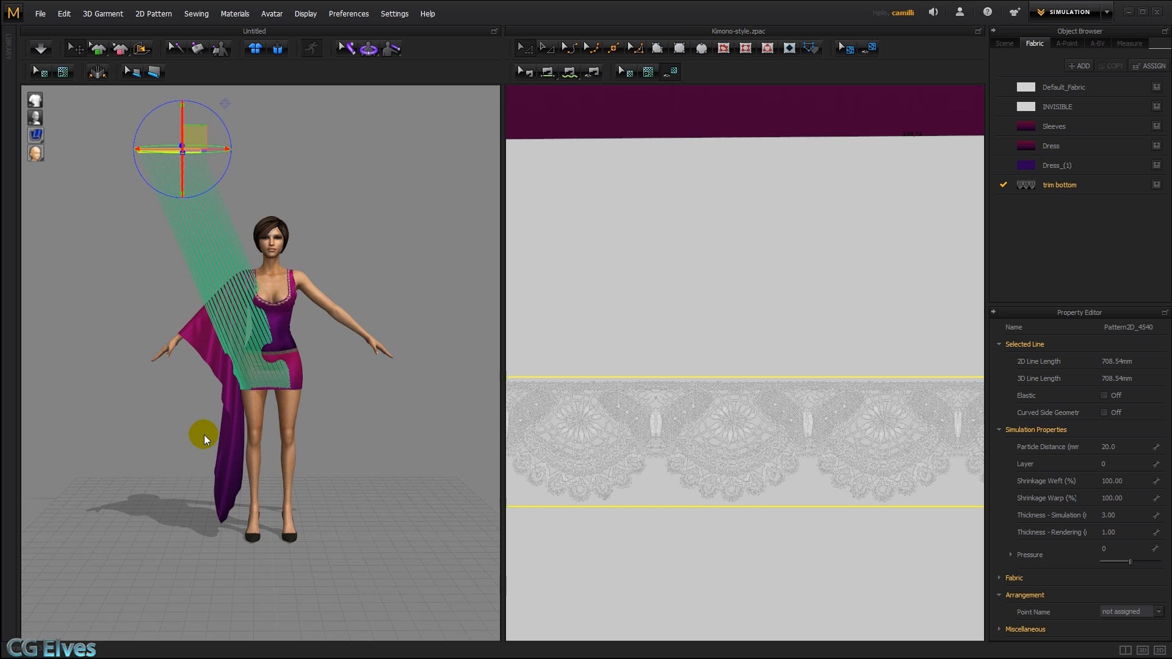
{"action": "scroll", "coordinate": [280, 450], "scroll_direction": "up", "scroll_amount": 5}
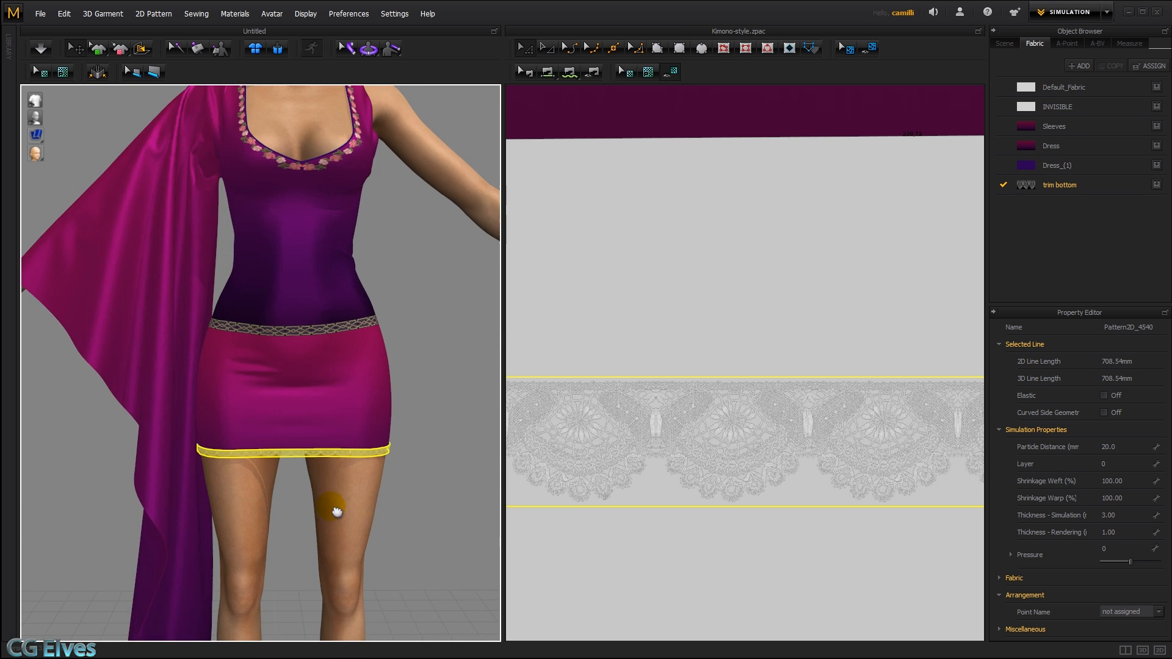
{"action": "scroll", "coordinate": [312, 366], "scroll_direction": "up", "scroll_amount": 5}
{"action": "left_click", "coordinate": [460, 376]}
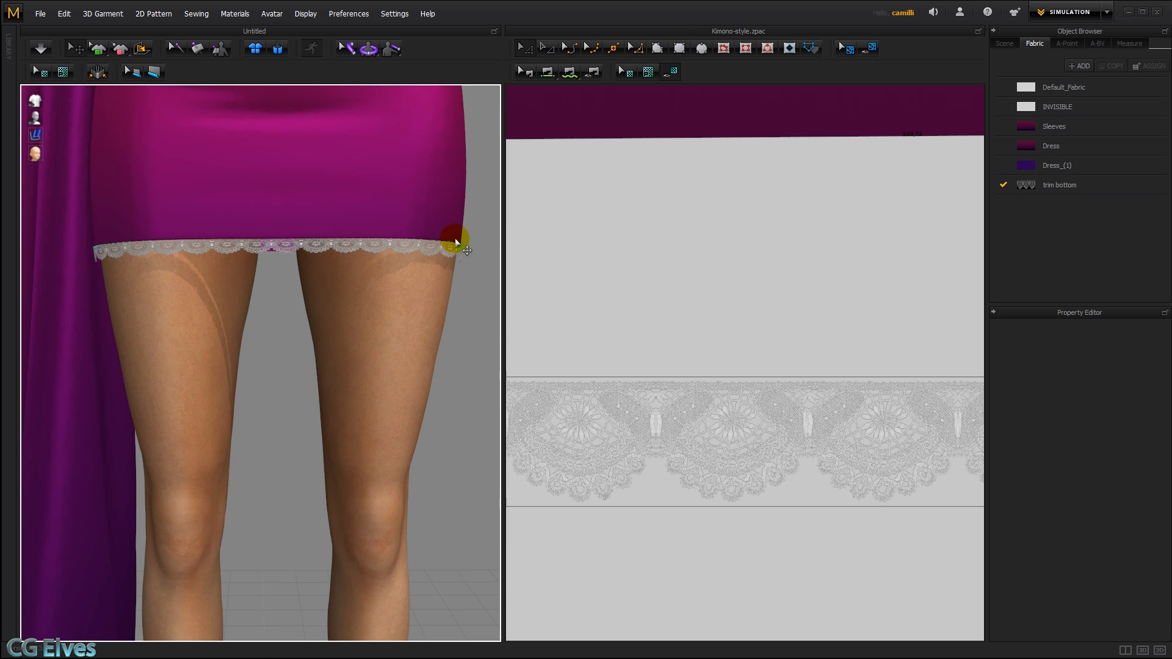
- Try several tints for the trim bottom fabric and set its colour to pink, FF5FD2
{"action": "left_click", "coordinate": [1054, 184]}
{"action": "left_click", "coordinate": [1127, 417]}
{"action": "left_click_drag", "start_coordinate": [581, 132], "coordinate": [641, 178]}
{"action": "left_click", "coordinate": [637, 272]}
{"action": "left_click", "coordinate": [666, 202]}
{"action": "left_click", "coordinate": [668, 223]}
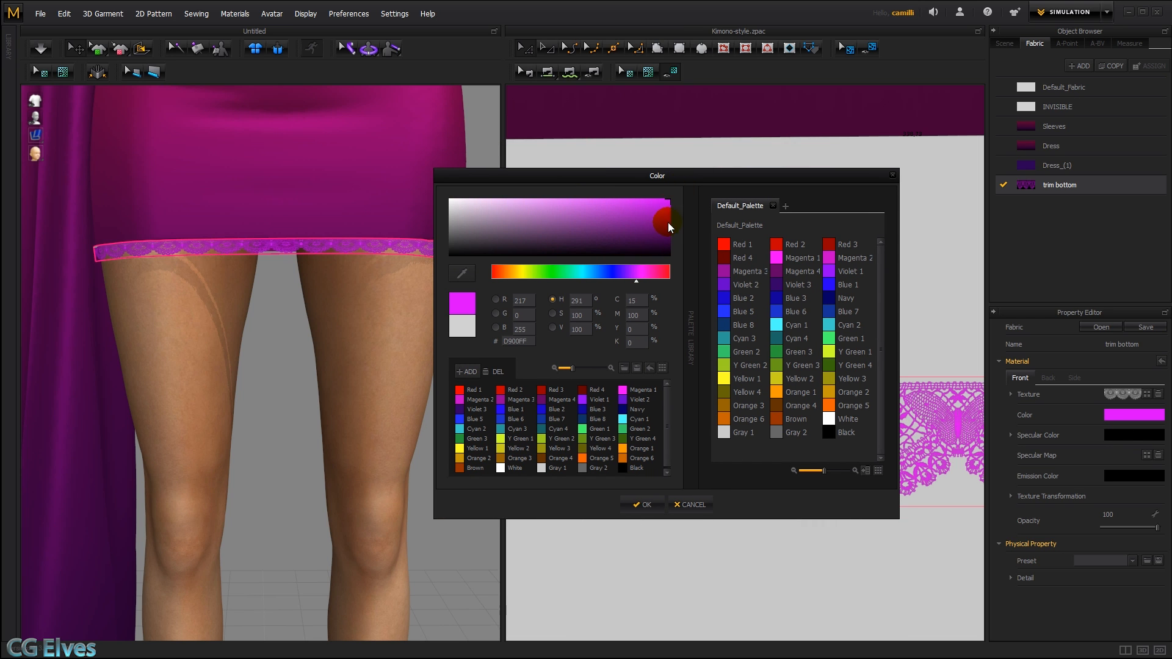
{"action": "left_click", "coordinate": [629, 271]}
{"action": "left_click", "coordinate": [672, 202]}
{"action": "left_click", "coordinate": [669, 219]}
{"action": "left_click", "coordinate": [642, 272]}
{"action": "left_click", "coordinate": [531, 214]}
{"action": "left_click", "coordinate": [613, 198]}
{"action": "left_click", "coordinate": [579, 272]}
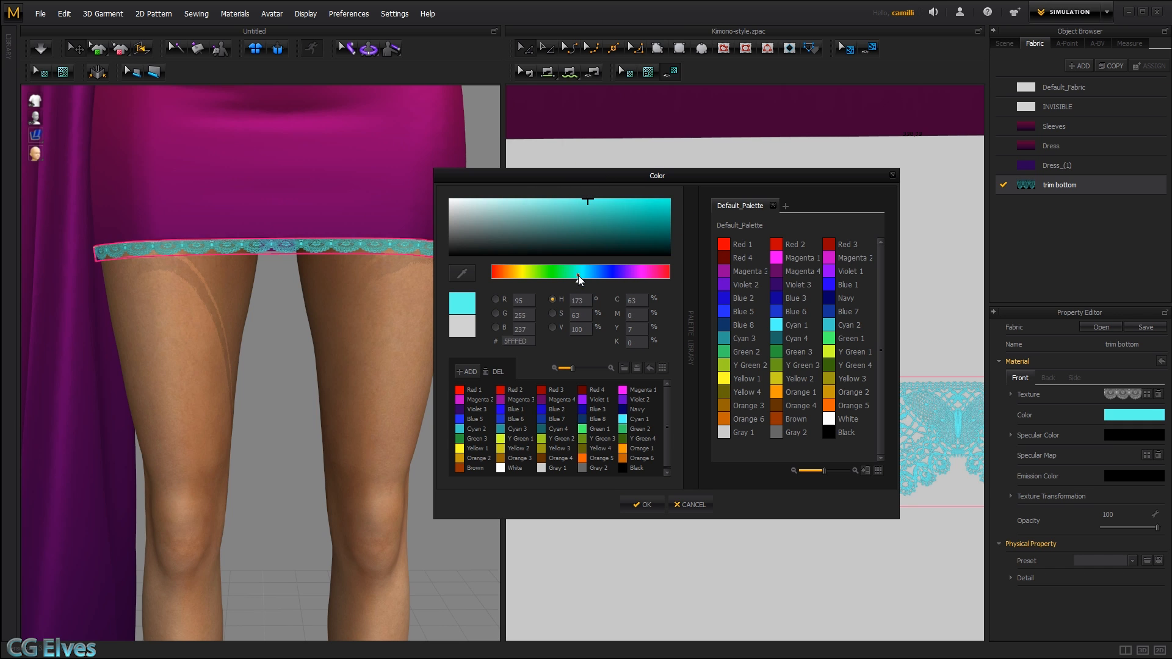
{"action": "left_click", "coordinate": [603, 272]}
{"action": "left_click", "coordinate": [636, 272]}
{"action": "left_click", "coordinate": [647, 272]}
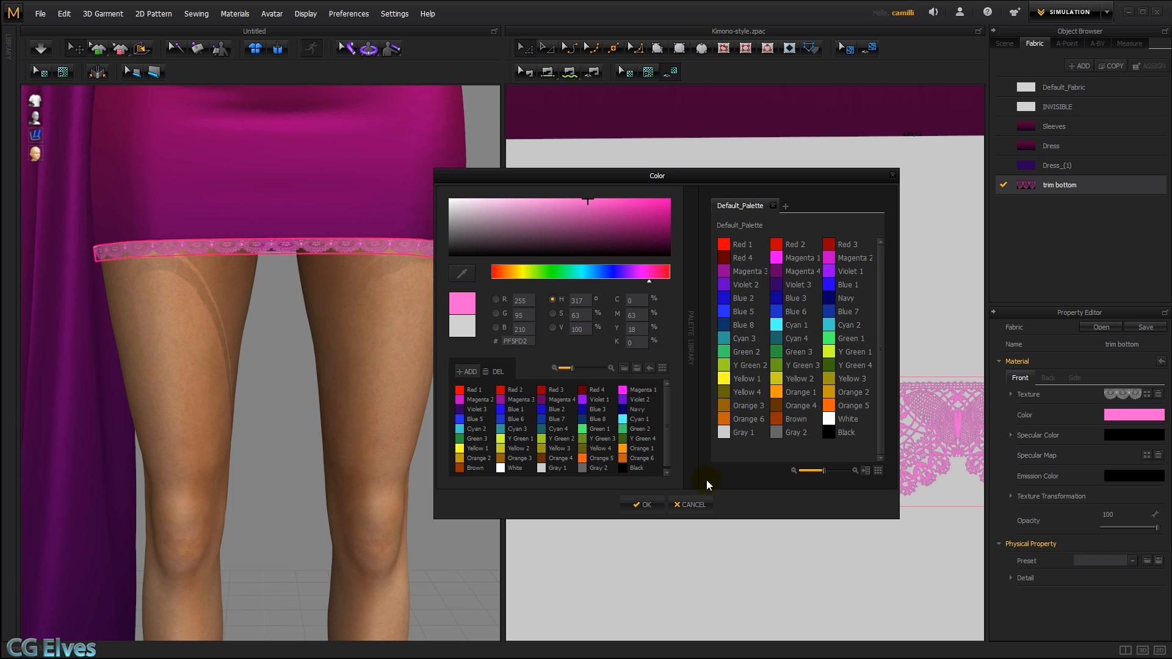
{"action": "left_click", "coordinate": [643, 504]}
- Run the simulation briefly to settle the pink lace on the hem, stop it, and inspect the lace up close
{"action": "left_click", "coordinate": [459, 345]}
{"action": "middle_click_drag", "start_coordinate": [448, 345], "coordinate": [442, 377]}
{"action": "scroll", "coordinate": [427, 346], "scroll_direction": "up", "scroll_amount": 1}
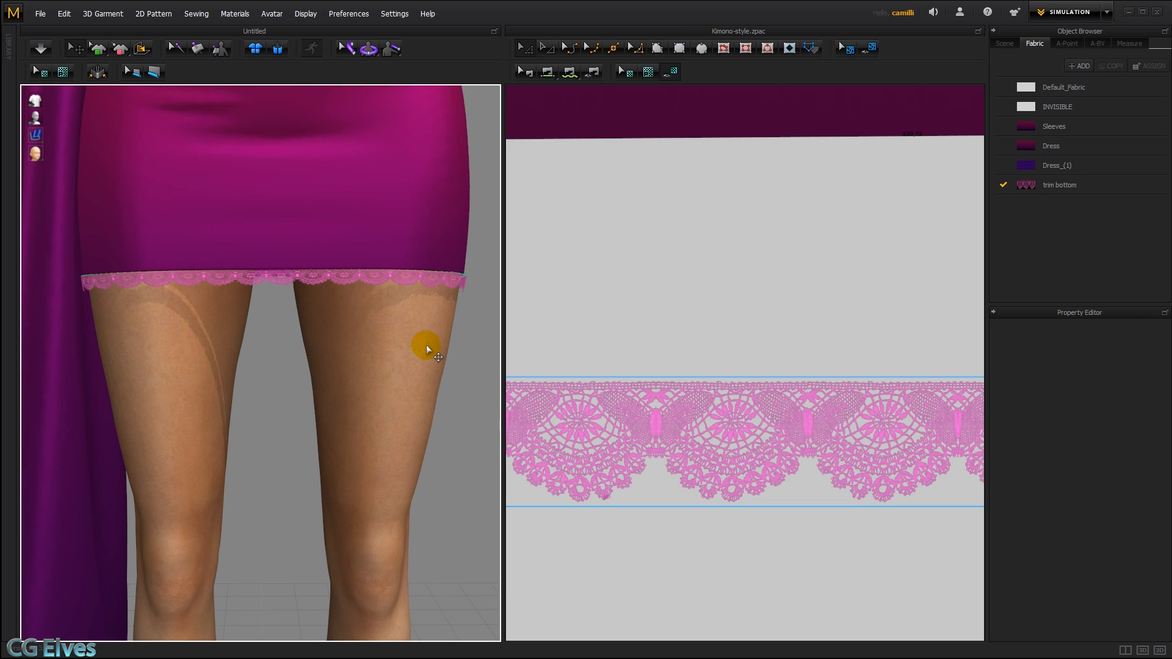
{"action": "key", "text": "space"}
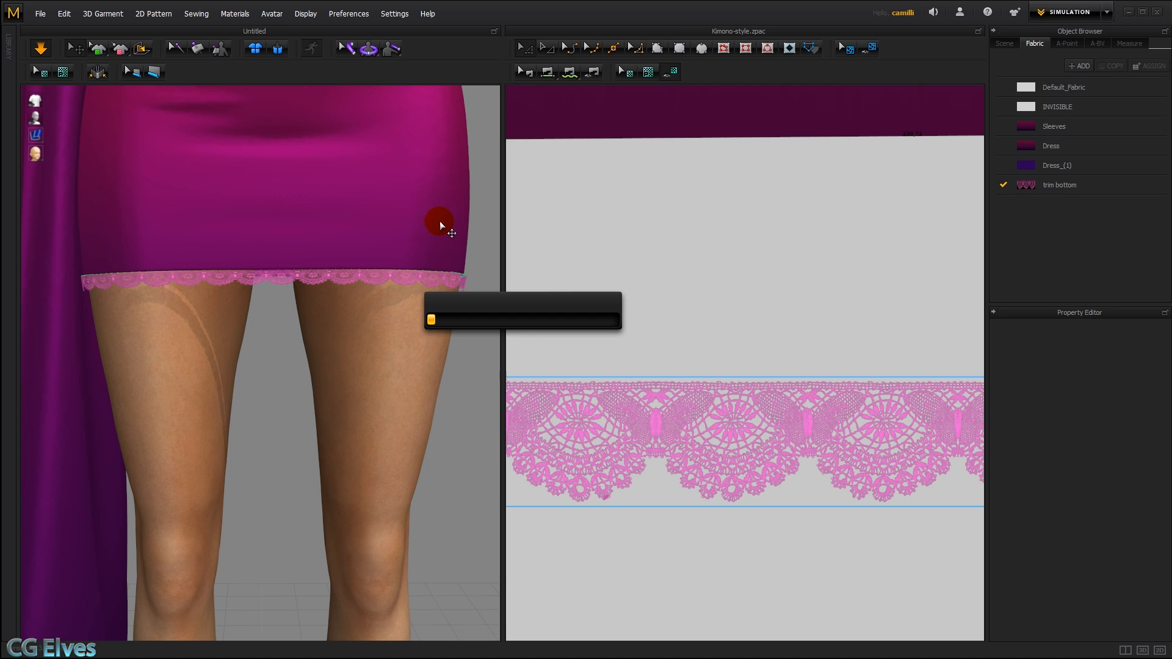
{"action": "key", "text": "space"}
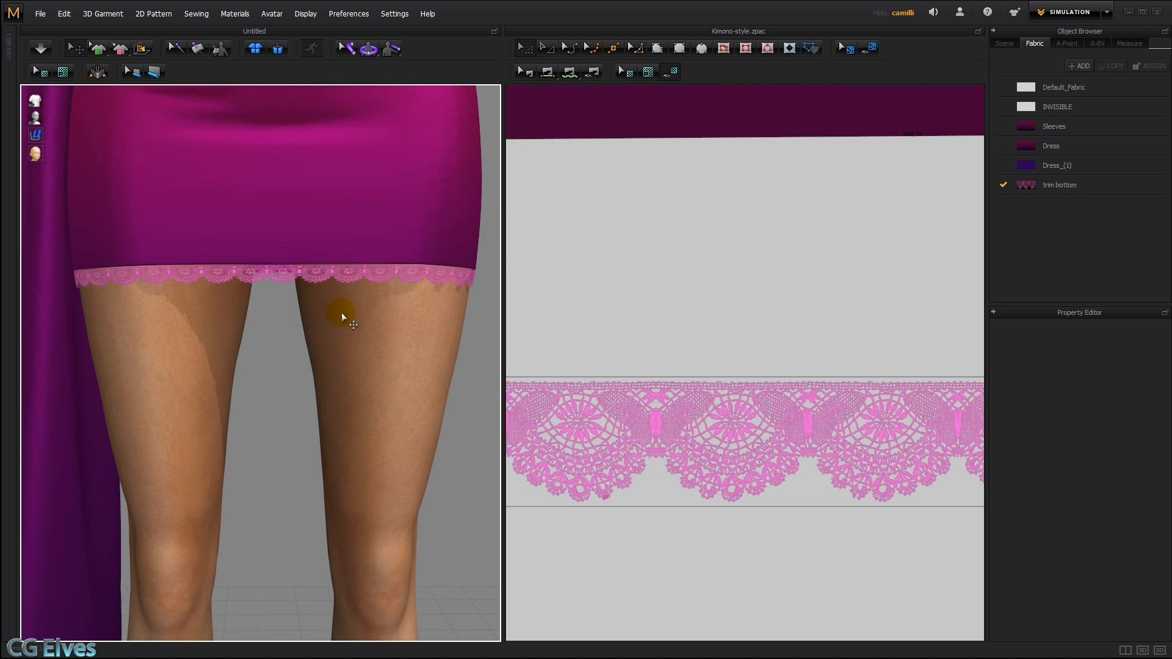
{"action": "scroll", "coordinate": [262, 328], "scroll_direction": "up", "scroll_amount": 5}
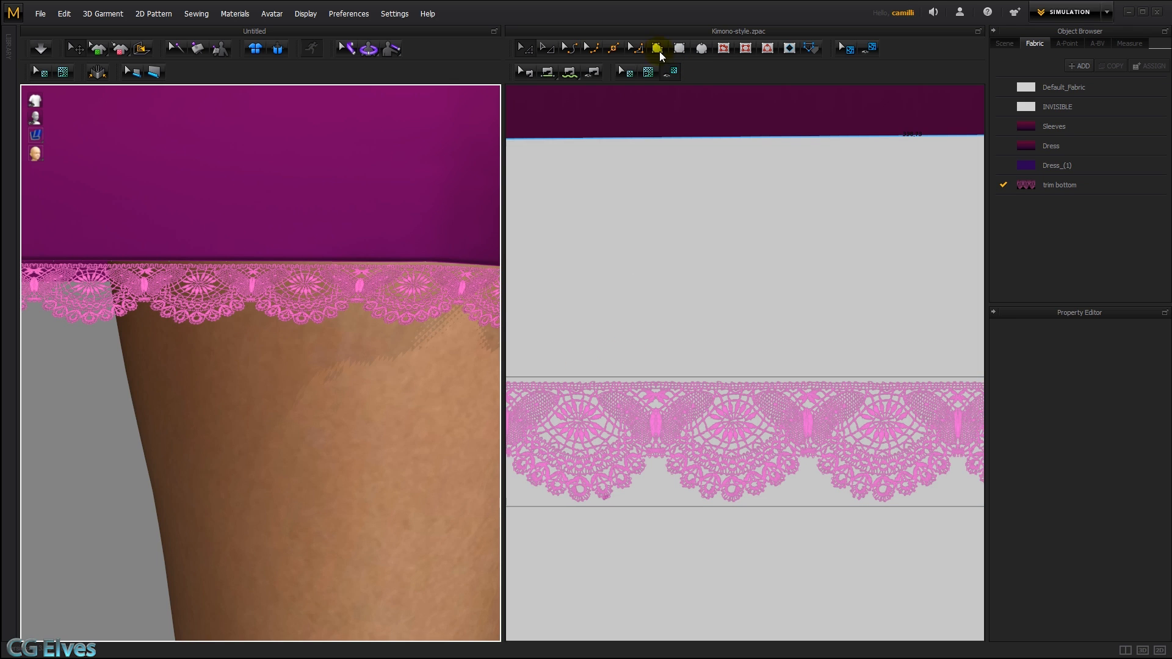
- Shift the lace texture up to the strip's upper edge, and raise the strip's lower edge slightly towards the scallops
{"action": "left_click", "coordinate": [661, 453]}
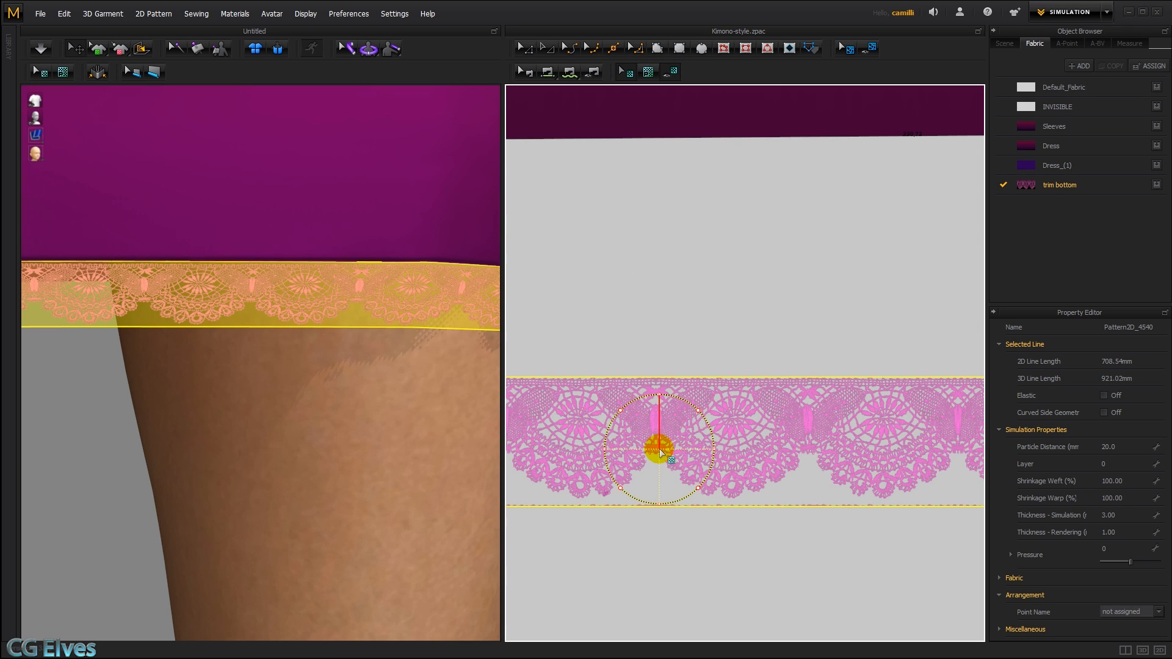
{"action": "left_click", "coordinate": [600, 303]}
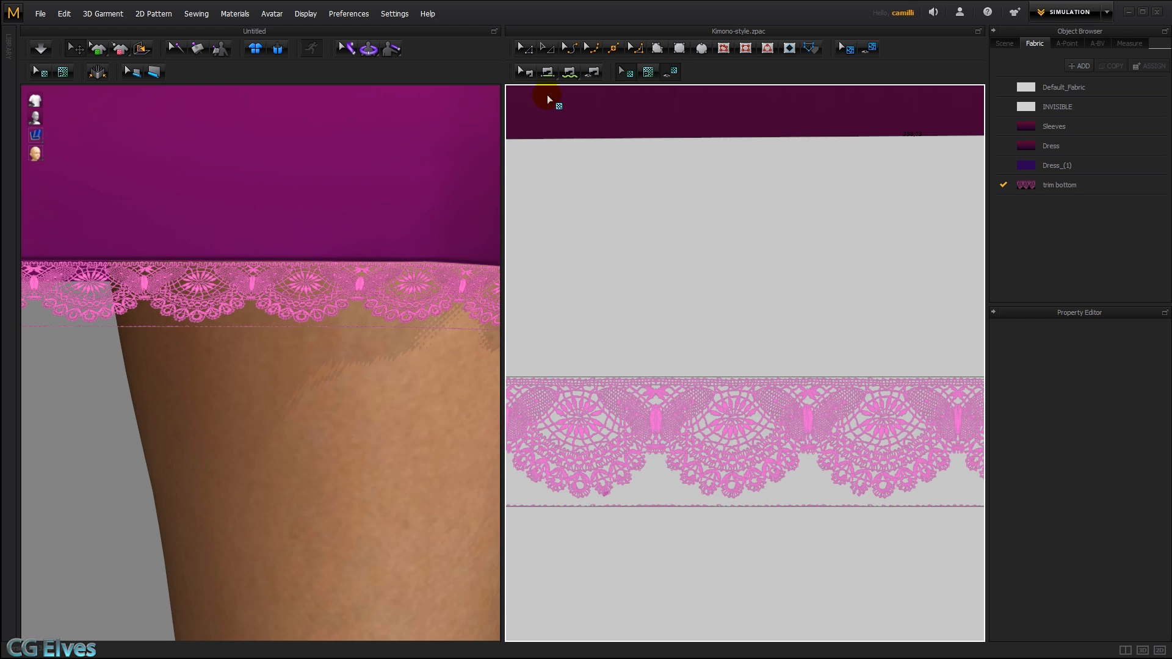
{"action": "key", "text": "a"}
{"action": "left_click", "coordinate": [632, 506]}
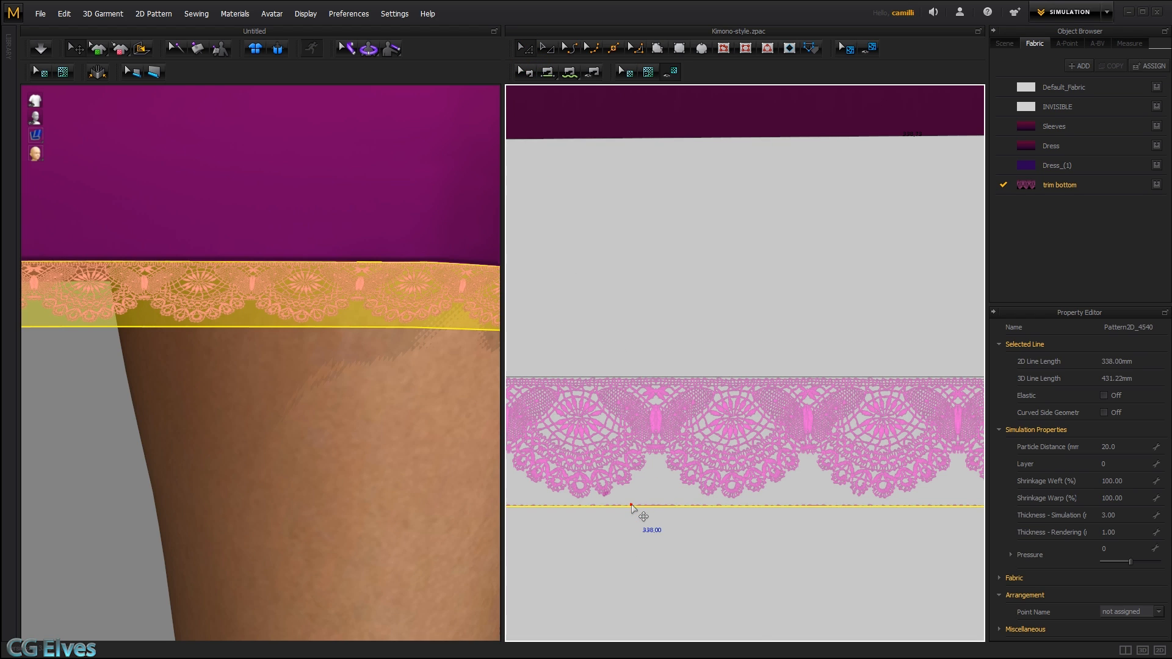
{"action": "left_click", "coordinate": [431, 403]}
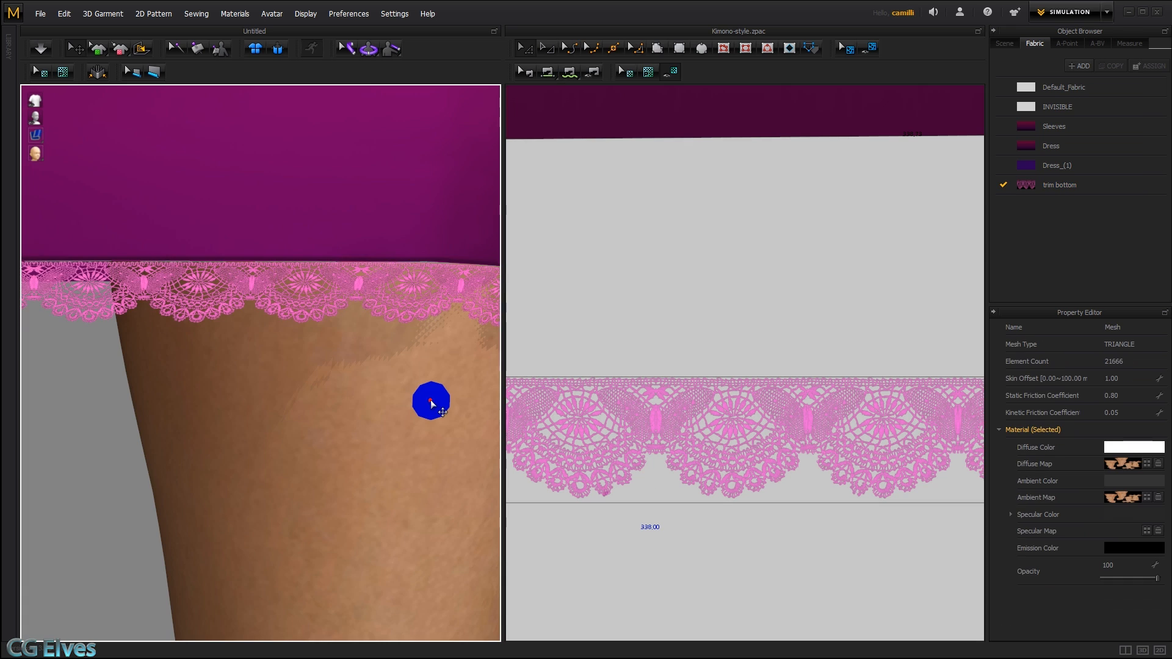
- Move the lace strip further below the front dress pattern, and bend the dress hem into a downward curve
{"action": "scroll", "coordinate": [431, 403], "scroll_direction": "down", "scroll_amount": 3}
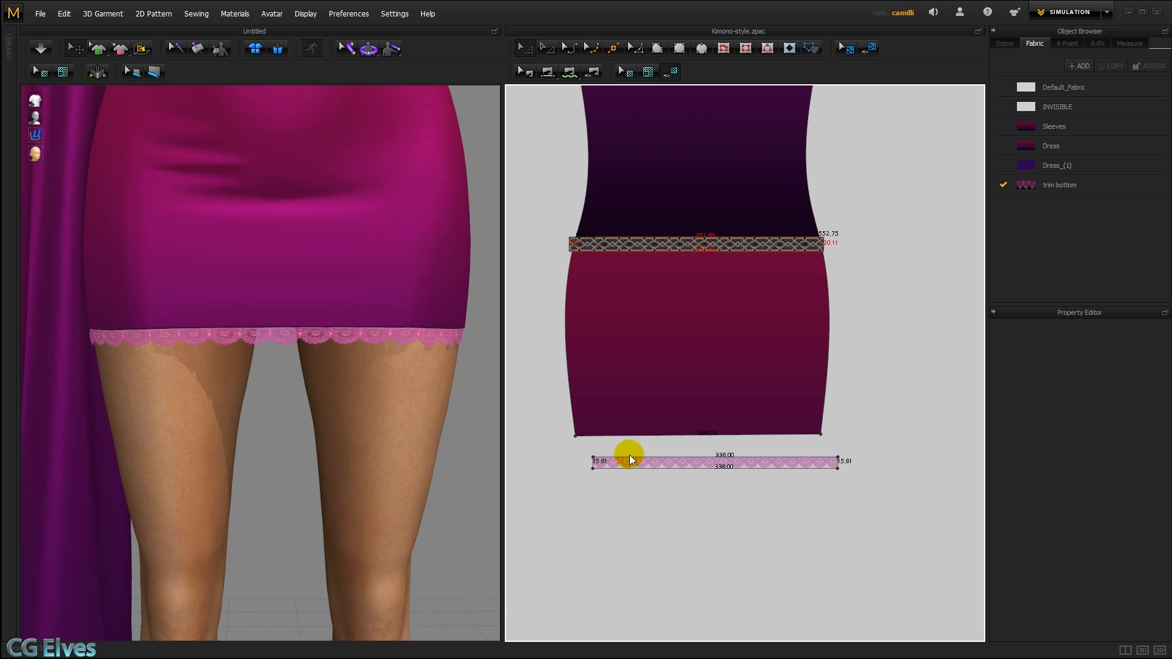
{"action": "left_click_drag", "start_coordinate": [680, 461], "coordinate": [680, 523]}
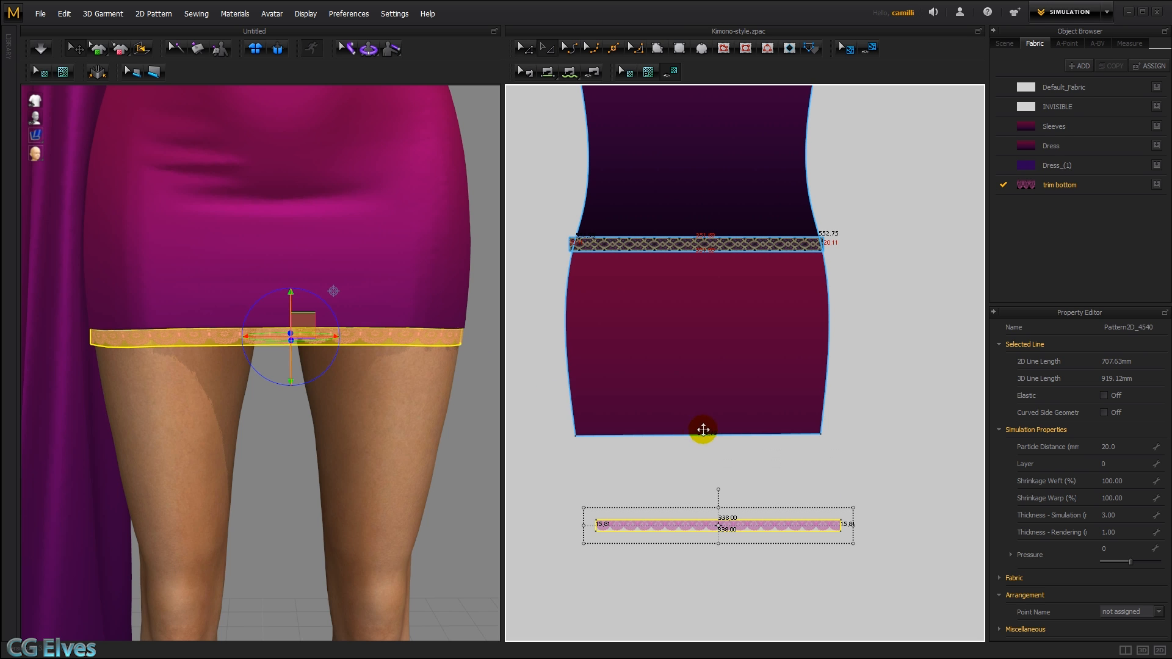
{"action": "left_click", "coordinate": [572, 50]}
{"action": "left_click_drag", "start_coordinate": [701, 436], "coordinate": [706, 476]}
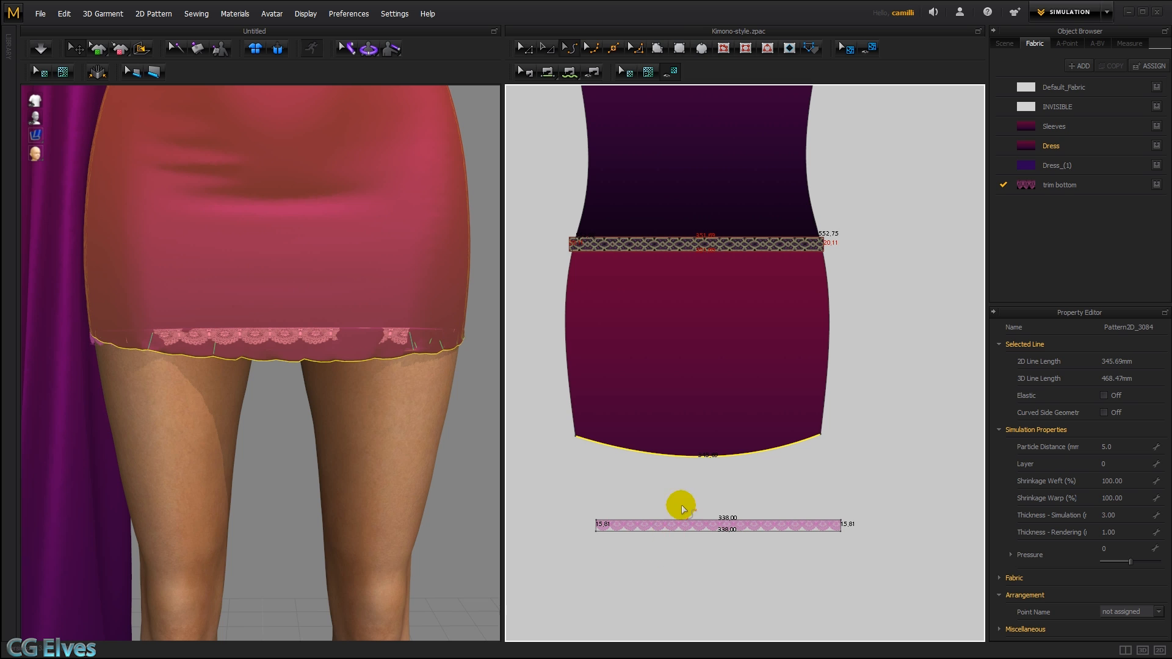
- Lower the lace strip below the curved hem in the 3D view and simulate so it follows the new hem shape
{"action": "left_click", "coordinate": [649, 523]}
{"action": "right_click_drag", "start_coordinate": [297, 313], "coordinate": [269, 317]}
{"action": "left_click_drag", "start_coordinate": [272, 305], "coordinate": [275, 344]}
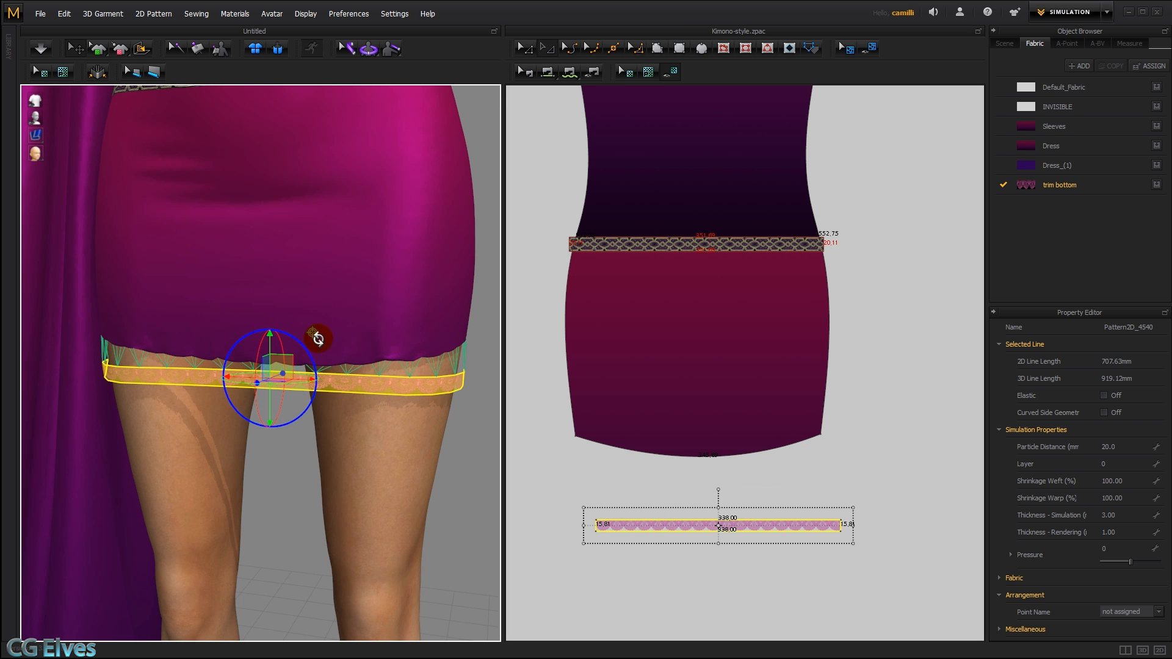
{"action": "key", "text": "space"}
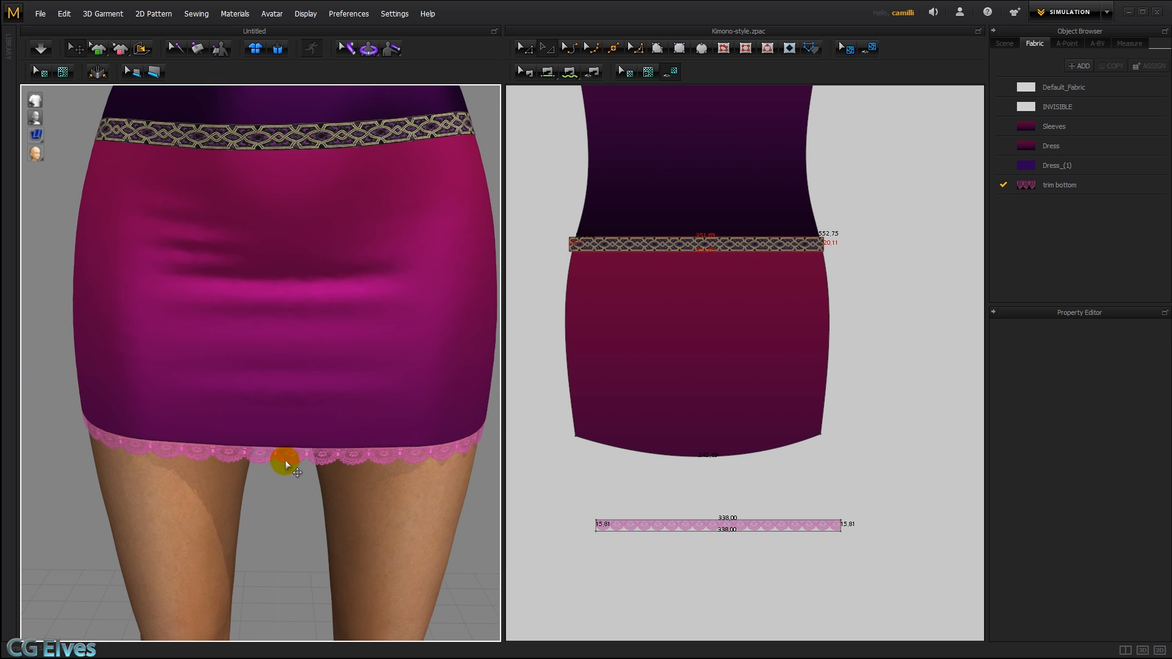
{"action": "left_click", "coordinate": [714, 451]}
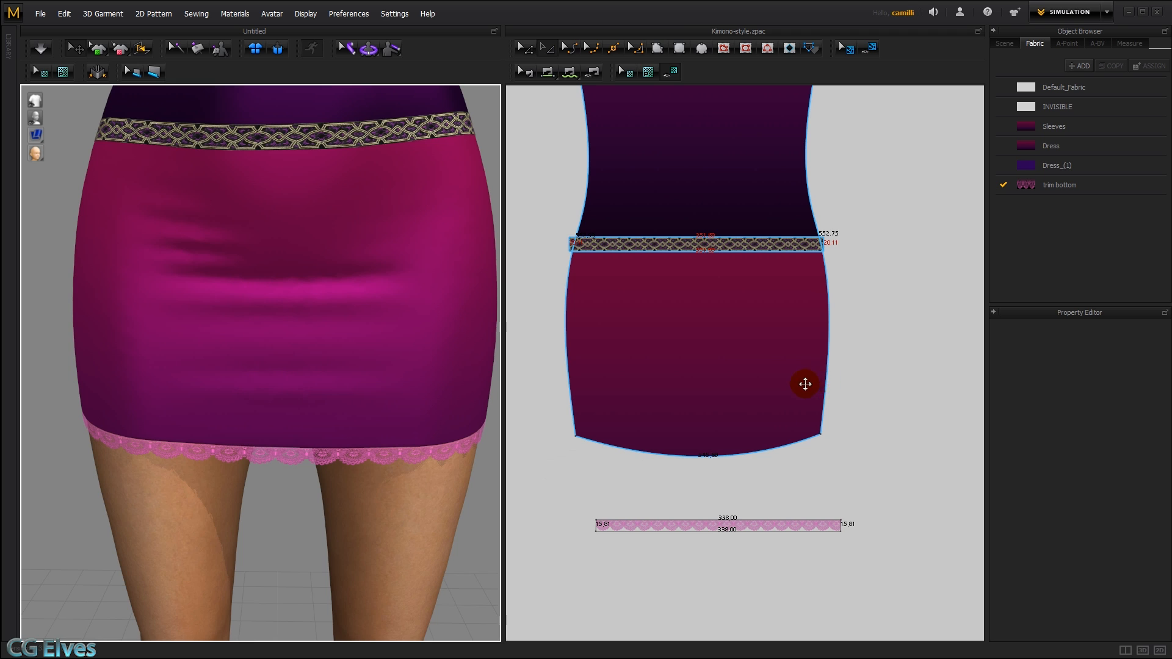
{"action": "left_click", "coordinate": [707, 490]}
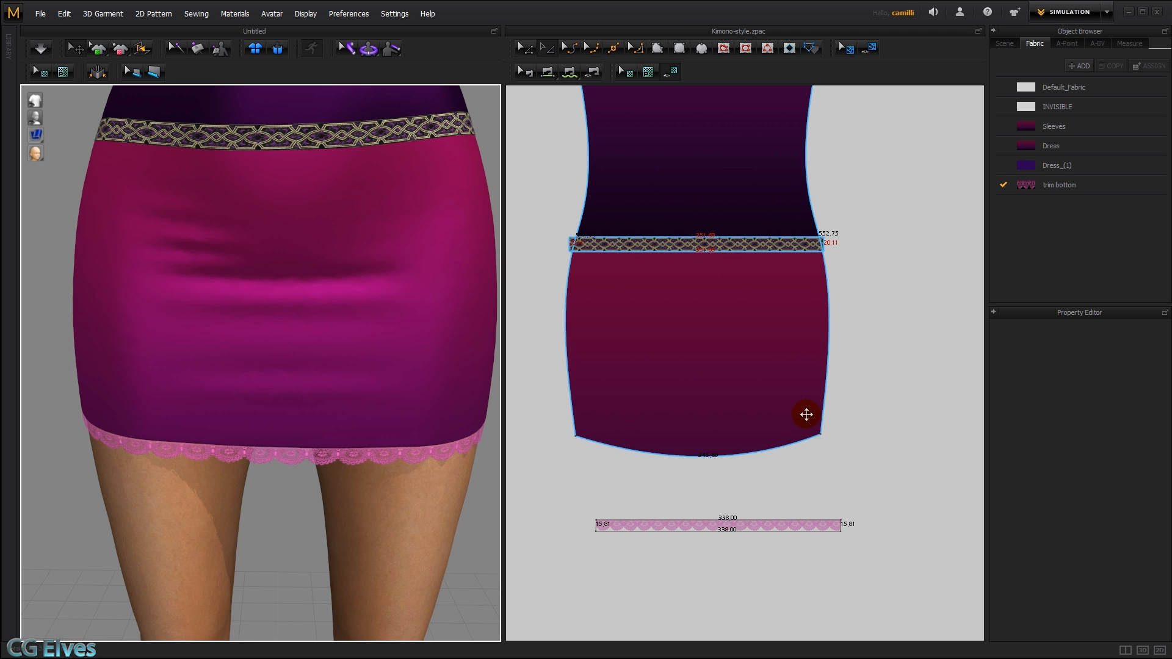
{"action": "left_click", "coordinate": [786, 439]}
{"action": "left_click", "coordinate": [679, 499]}
{"action": "left_click", "coordinate": [604, 524]}
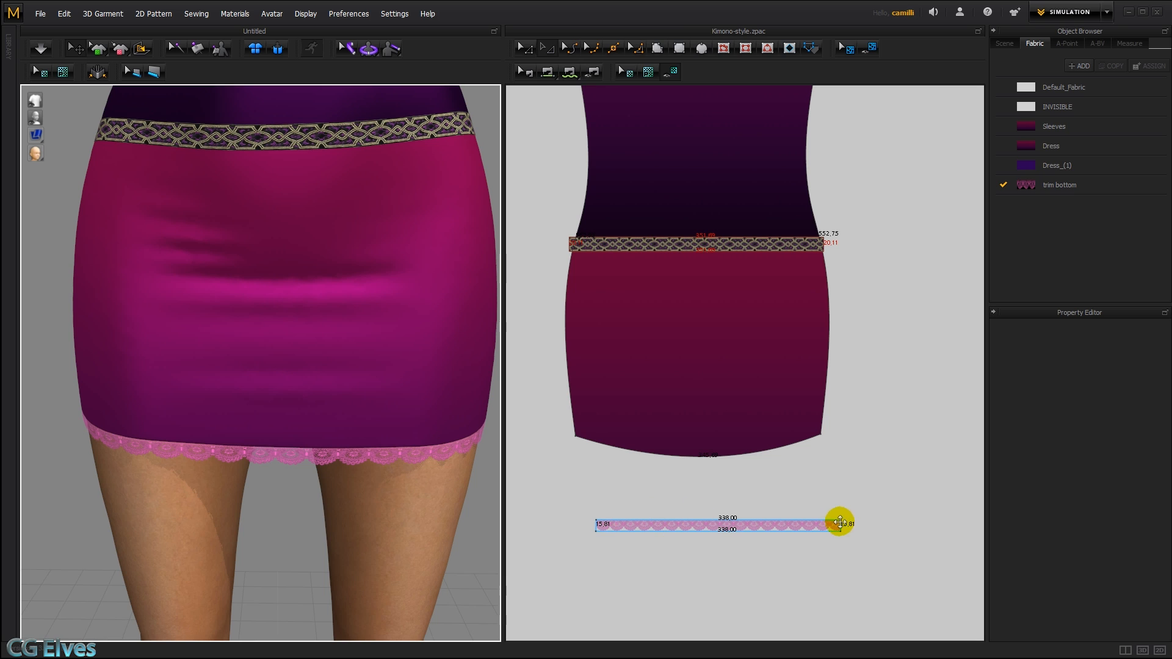
{"action": "left_click", "coordinate": [699, 423]}
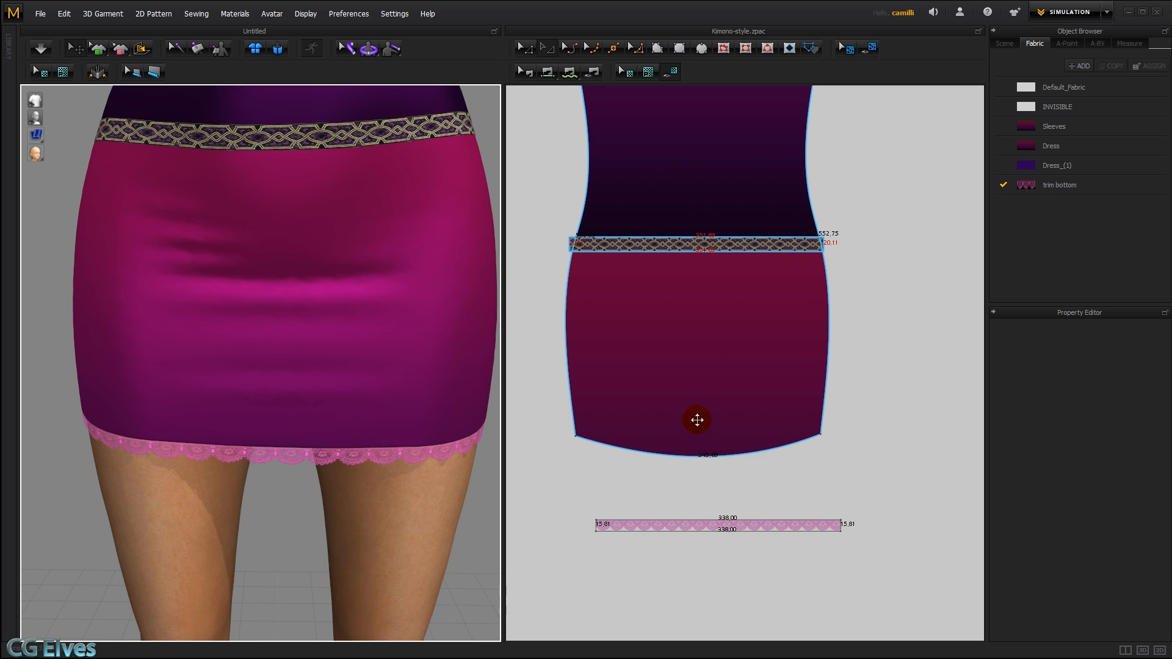
{"action": "left_click", "coordinate": [979, 498]}
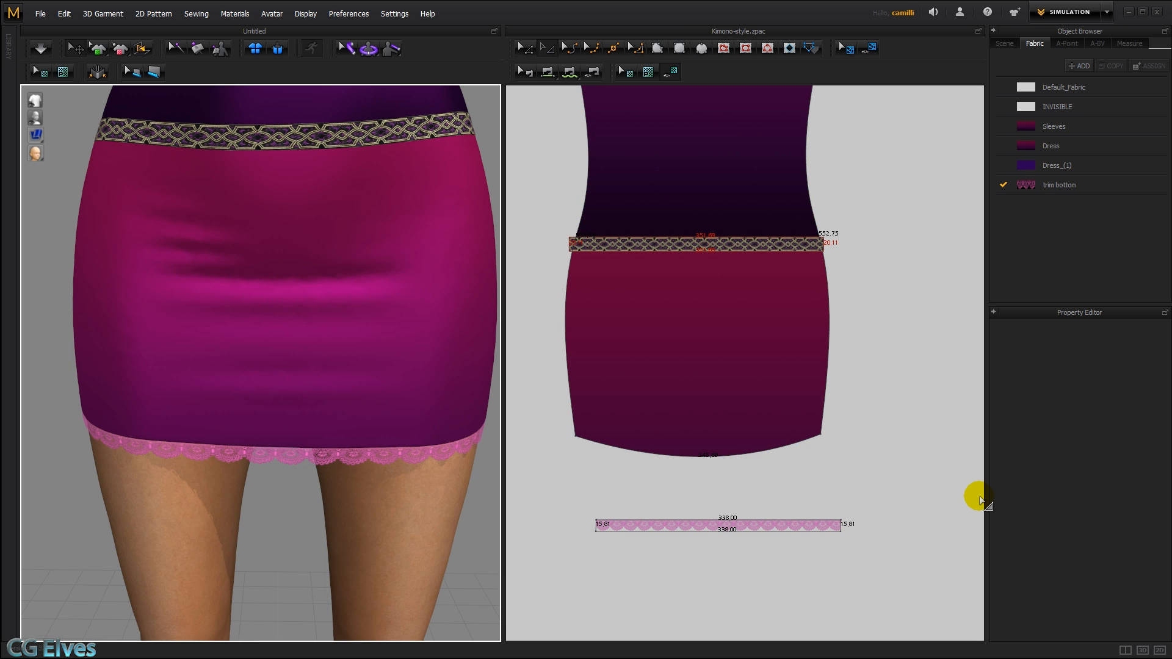
- Try shifting the lace texture upward within the hem strip
{"action": "left_click", "coordinate": [725, 449]}
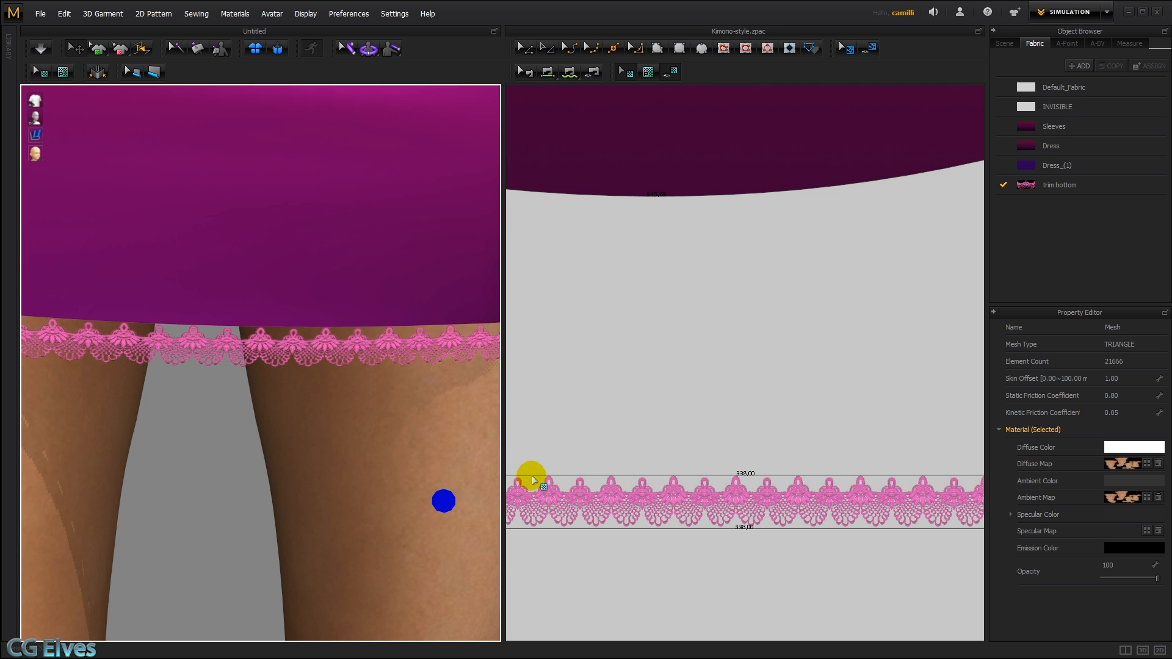
{"action": "left_click", "coordinate": [589, 504]}
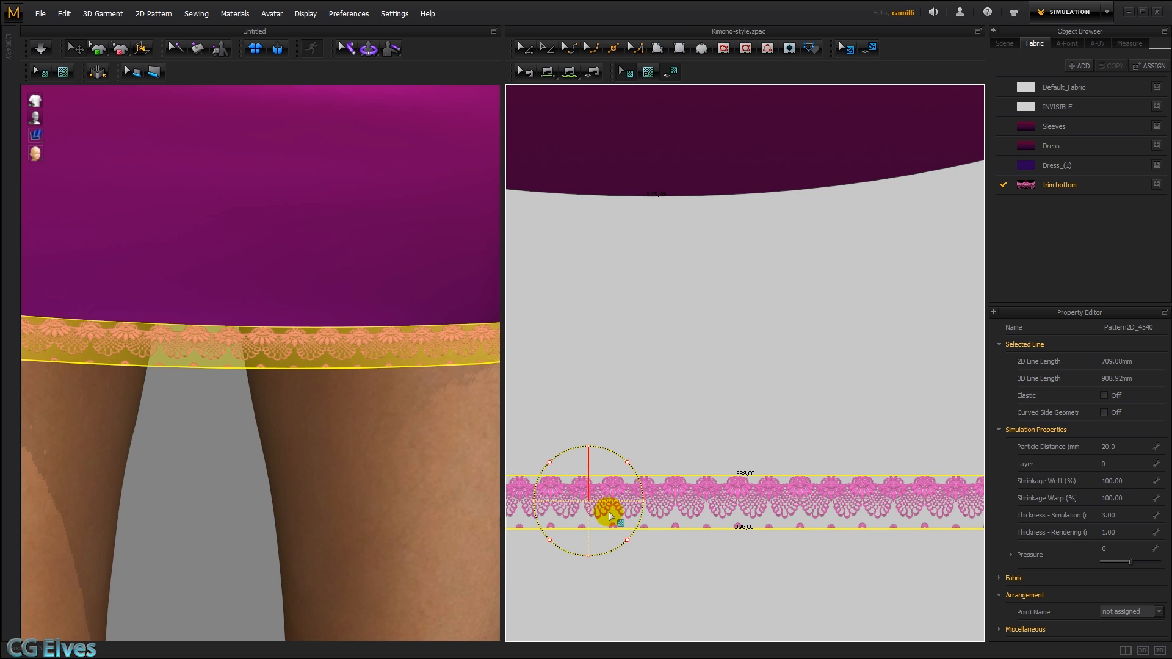
{"action": "left_click", "coordinate": [636, 437]}
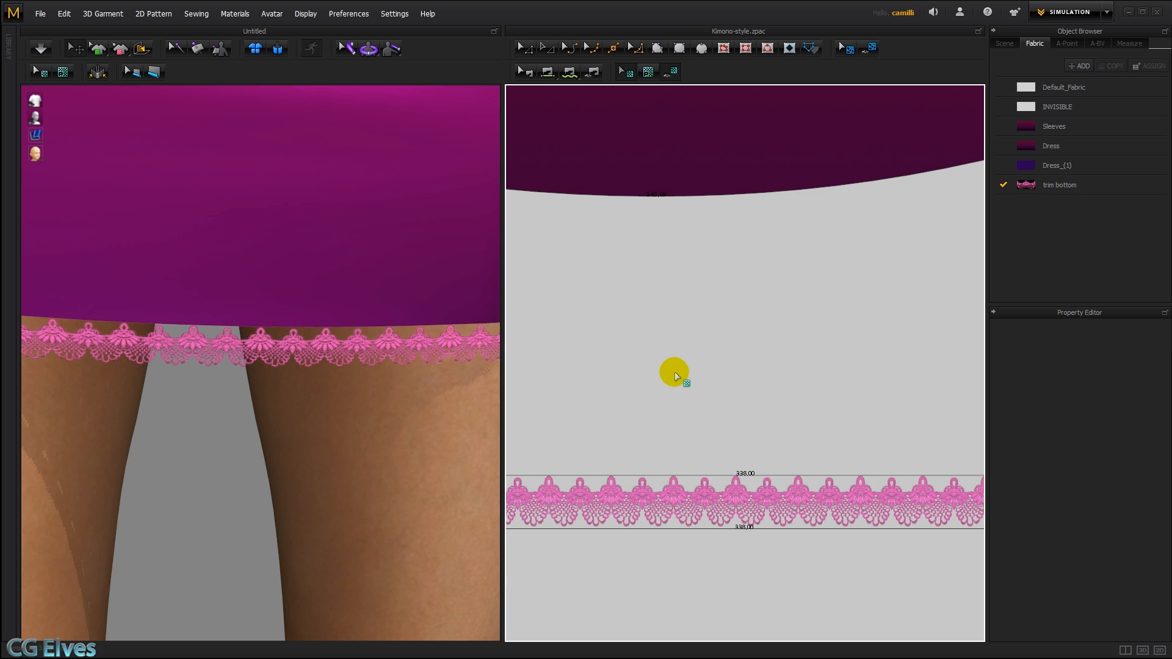
- Delete the sewing between the front dress hem and the upper edge of the lace strip
{"action": "scroll", "coordinate": [675, 371], "scroll_direction": "down", "scroll_amount": 5}
{"action": "key", "text": "b"}
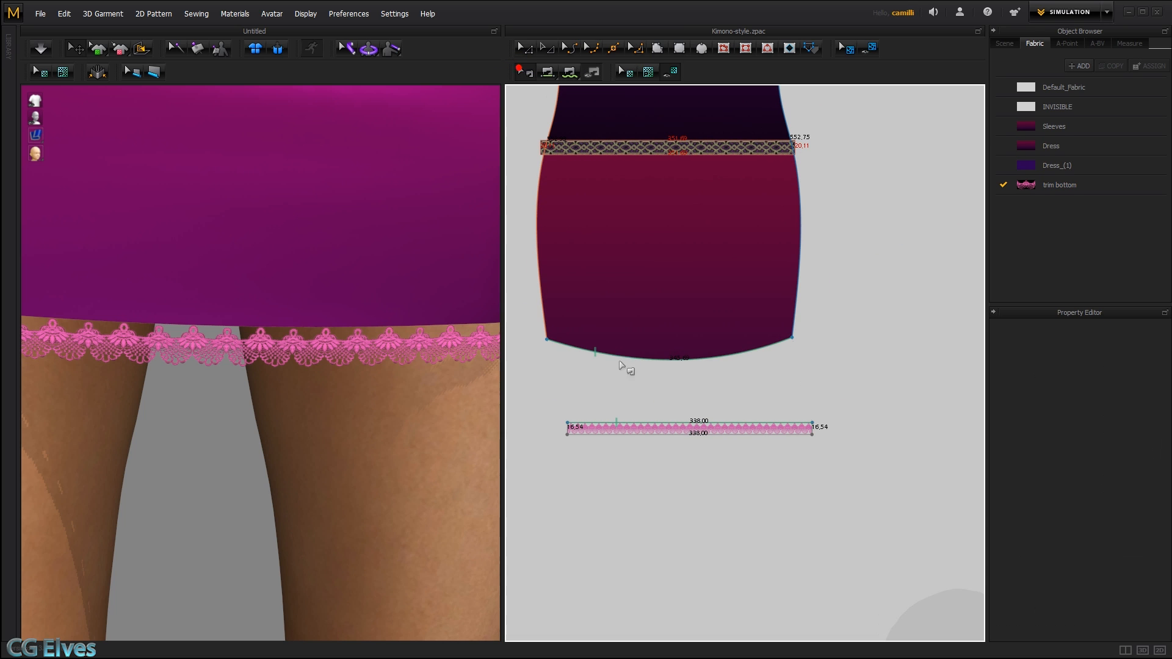
{"action": "left_click", "coordinate": [623, 357]}
{"action": "key", "text": "Delete"}
{"action": "left_click", "coordinate": [647, 386]}
- Hide the pattern textures, and offset the curved front hem inward as an extended internal line a few millimetres above the edge
{"action": "left_click", "coordinate": [674, 122]}
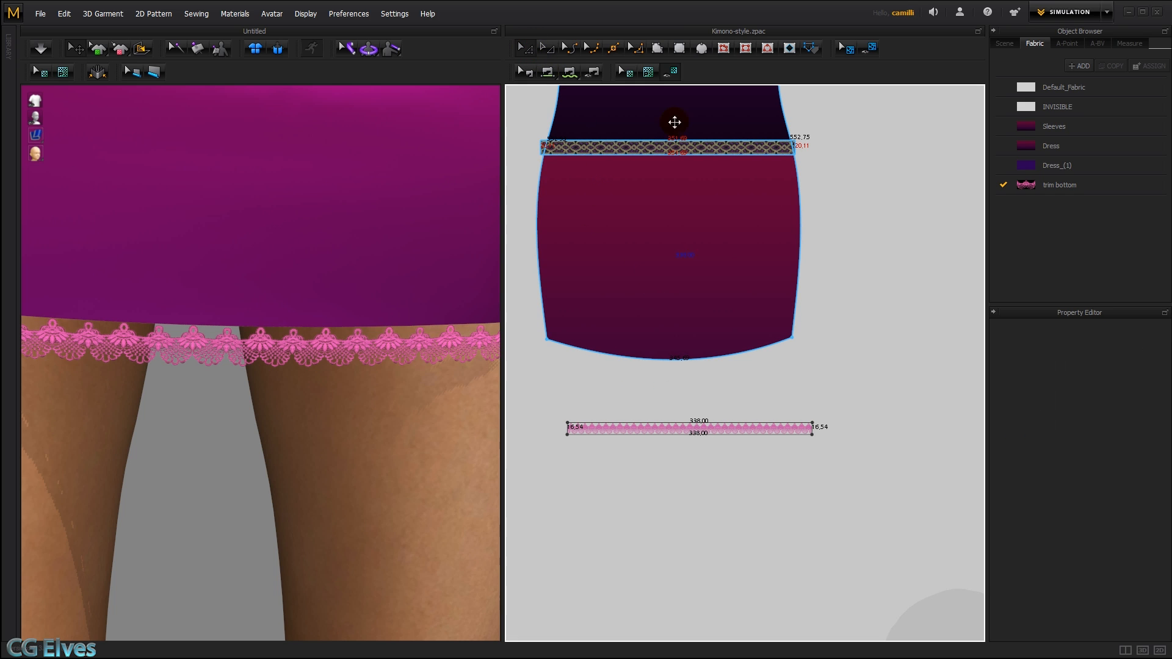
{"action": "left_click", "coordinate": [674, 73]}
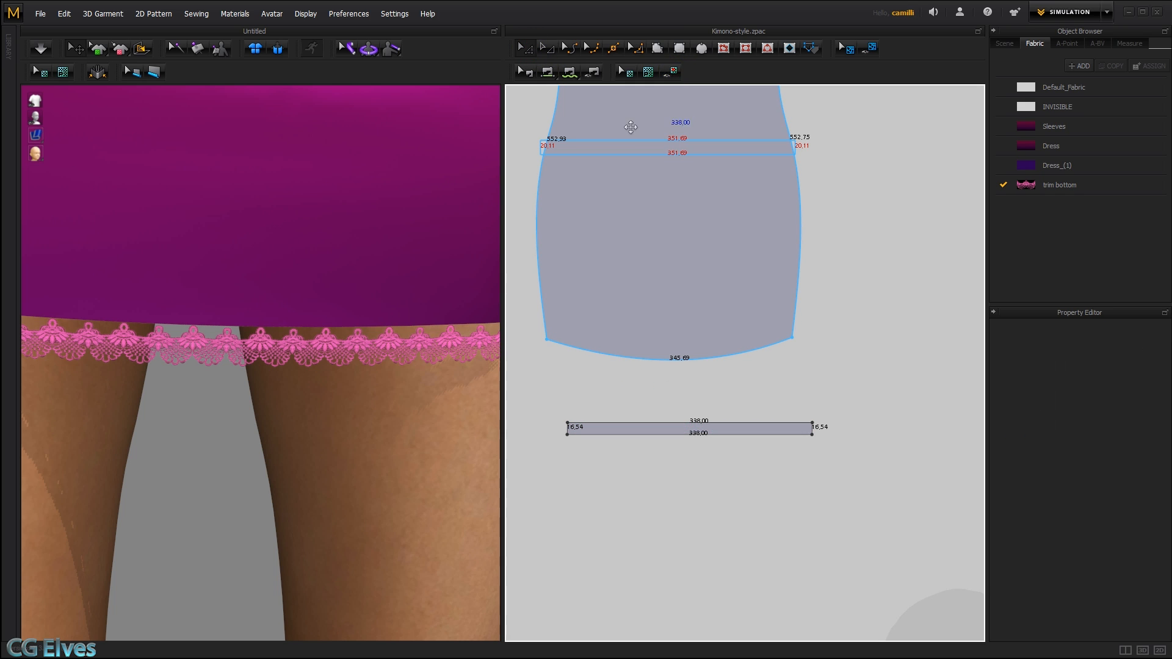
{"action": "left_click", "coordinate": [640, 364]}
{"action": "right_click", "coordinate": [641, 364]}
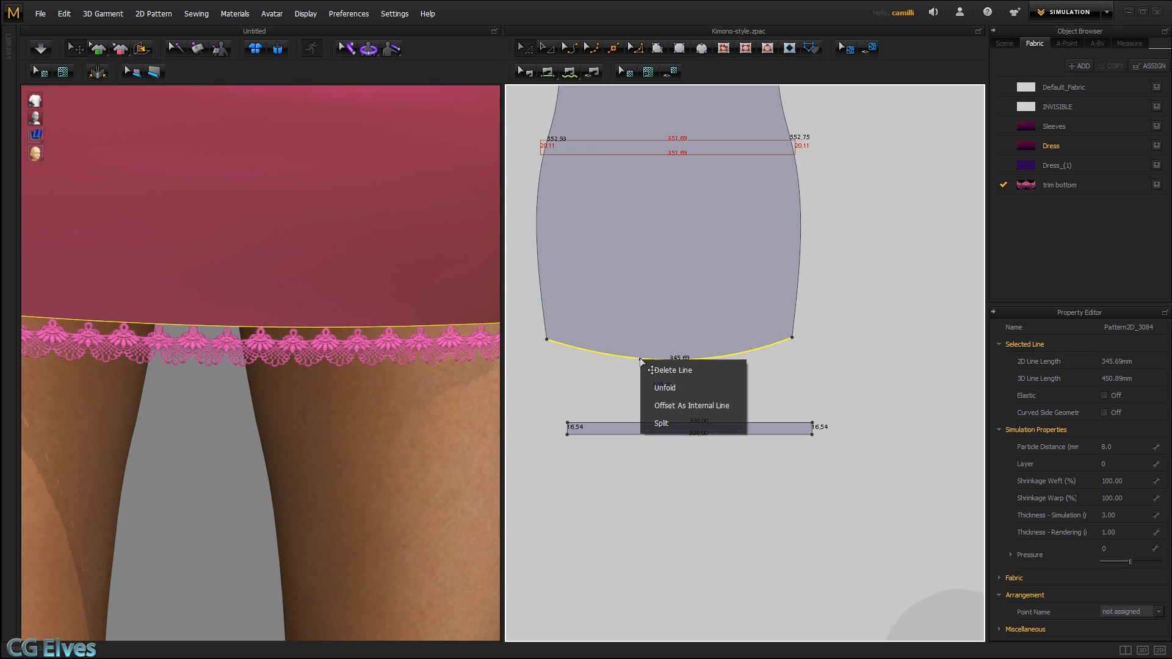
{"action": "left_click", "coordinate": [676, 401]}
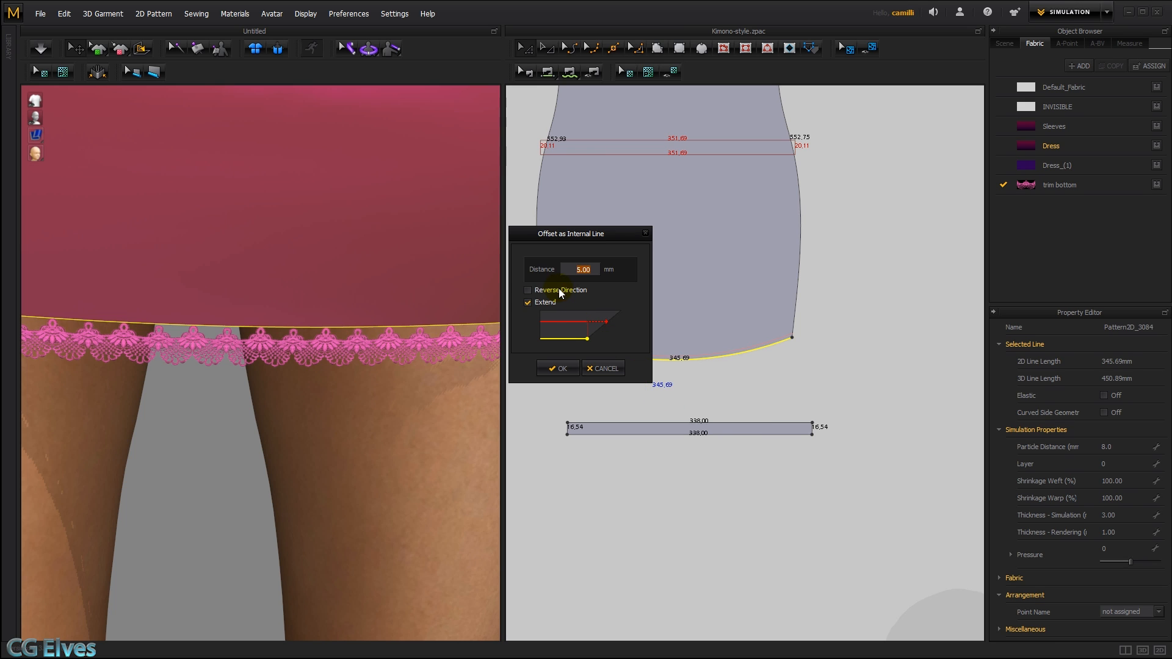
{"action": "left_click_drag", "start_coordinate": [576, 242], "coordinate": [420, 244]}
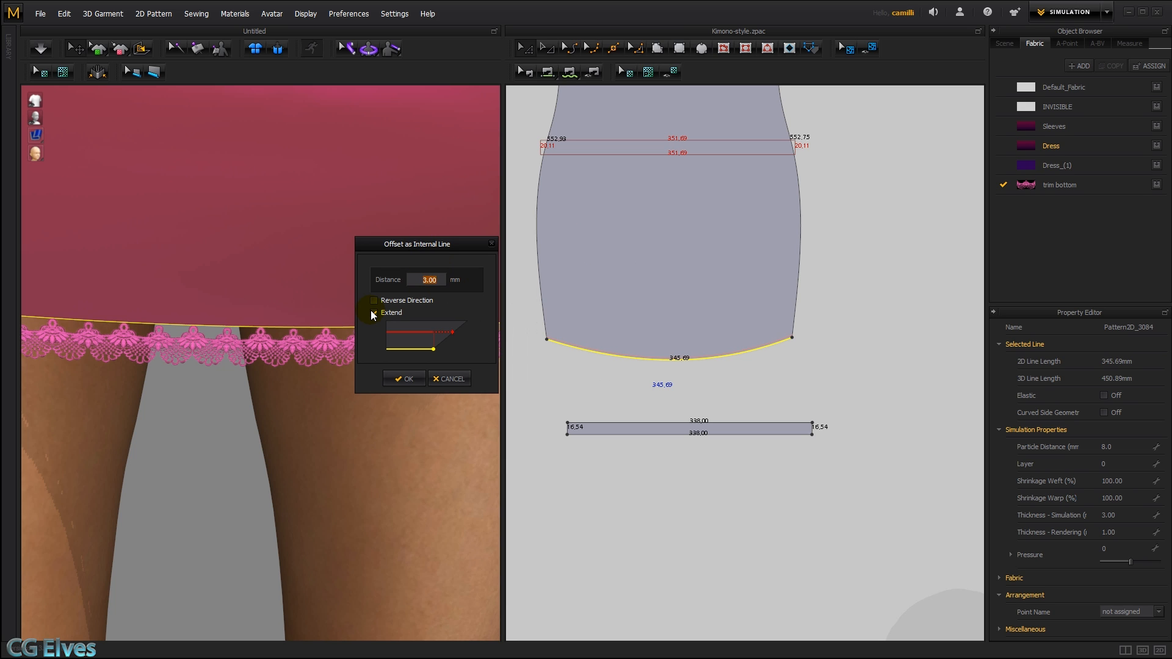
{"action": "left_click", "coordinate": [404, 379]}
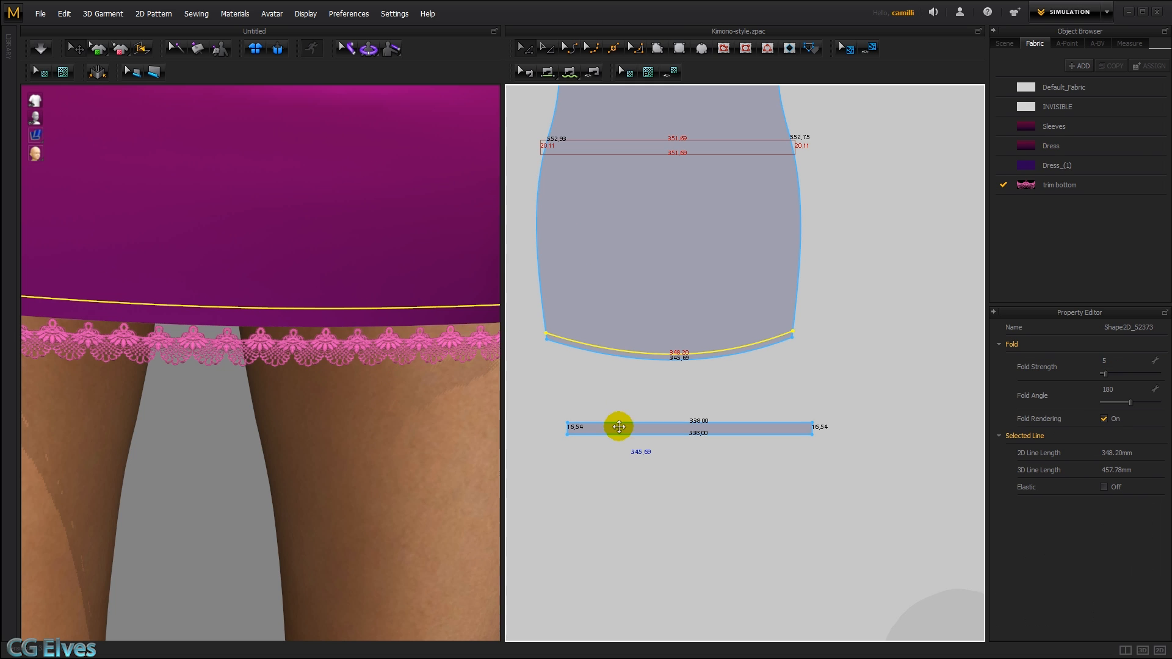
- Sew the new internal line above the front hem to the upper edge of the lace strip
{"action": "left_click", "coordinate": [547, 78]}
{"action": "left_click", "coordinate": [573, 338]}
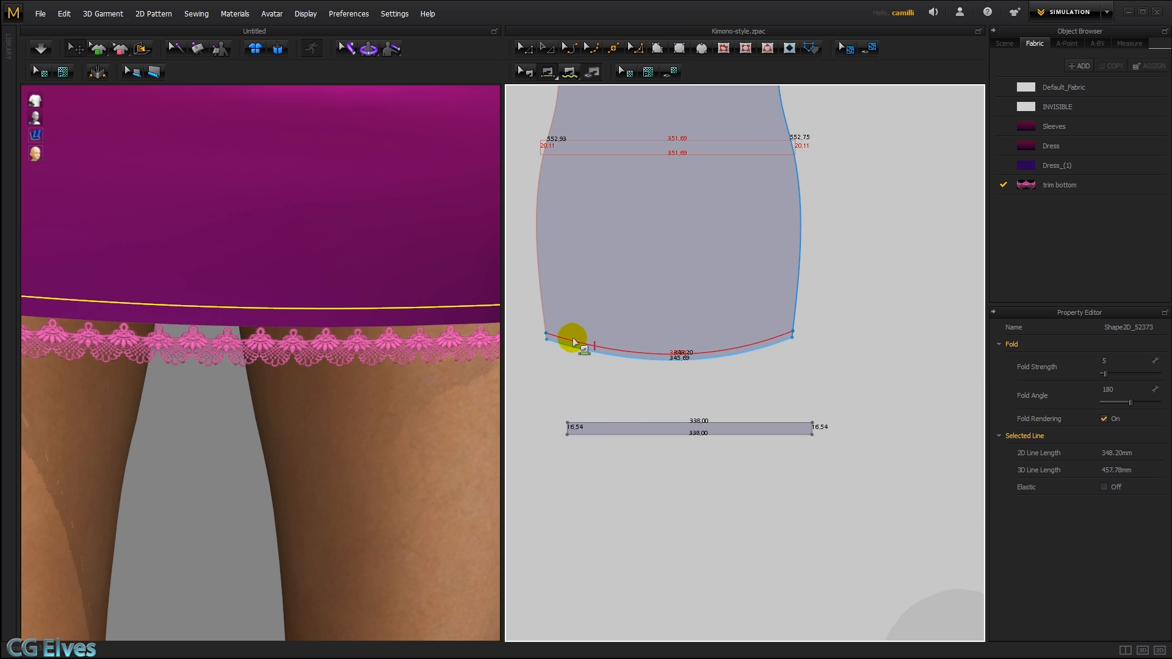
{"action": "left_click", "coordinate": [589, 416]}
- Raise the lace strip over the dress hem in the 3D view and simulate it onto the internal line
{"action": "right_click_drag", "start_coordinate": [330, 372], "coordinate": [360, 366]}
{"action": "right_click_drag", "start_coordinate": [388, 327], "coordinate": [427, 337]}
{"action": "left_click_drag", "start_coordinate": [373, 360], "coordinate": [384, 343]}
{"action": "right_click_drag", "start_coordinate": [384, 343], "coordinate": [294, 327]}
{"action": "key", "text": "space"}
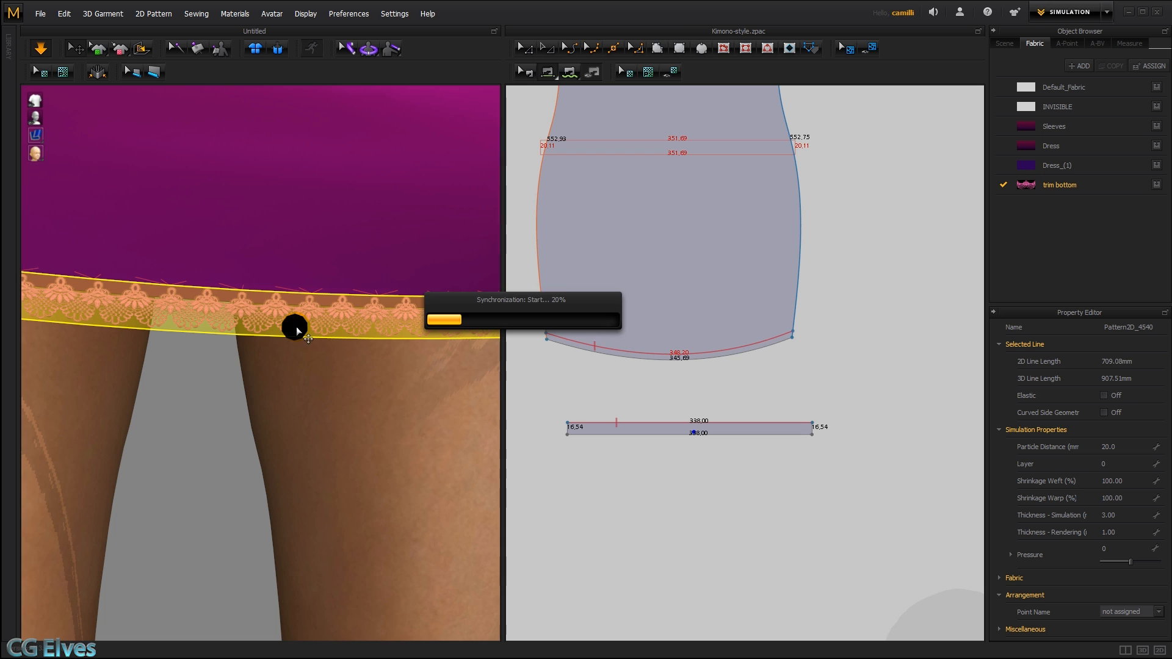
{"action": "left_click", "coordinate": [246, 389]}
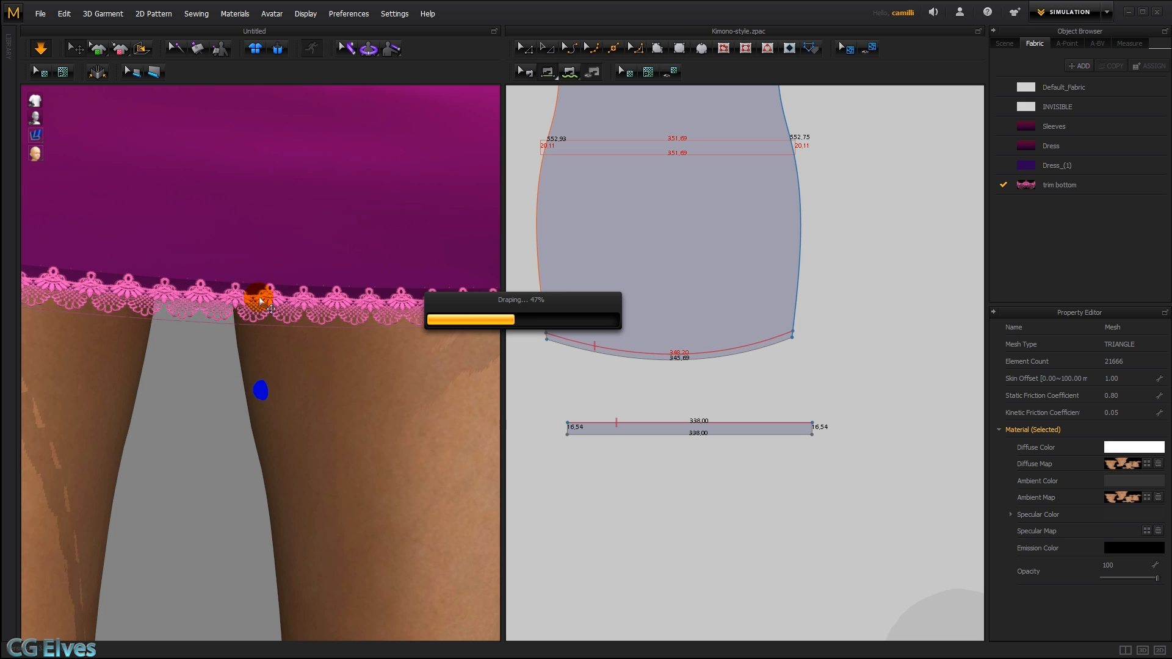
{"action": "left_click", "coordinate": [187, 382]}
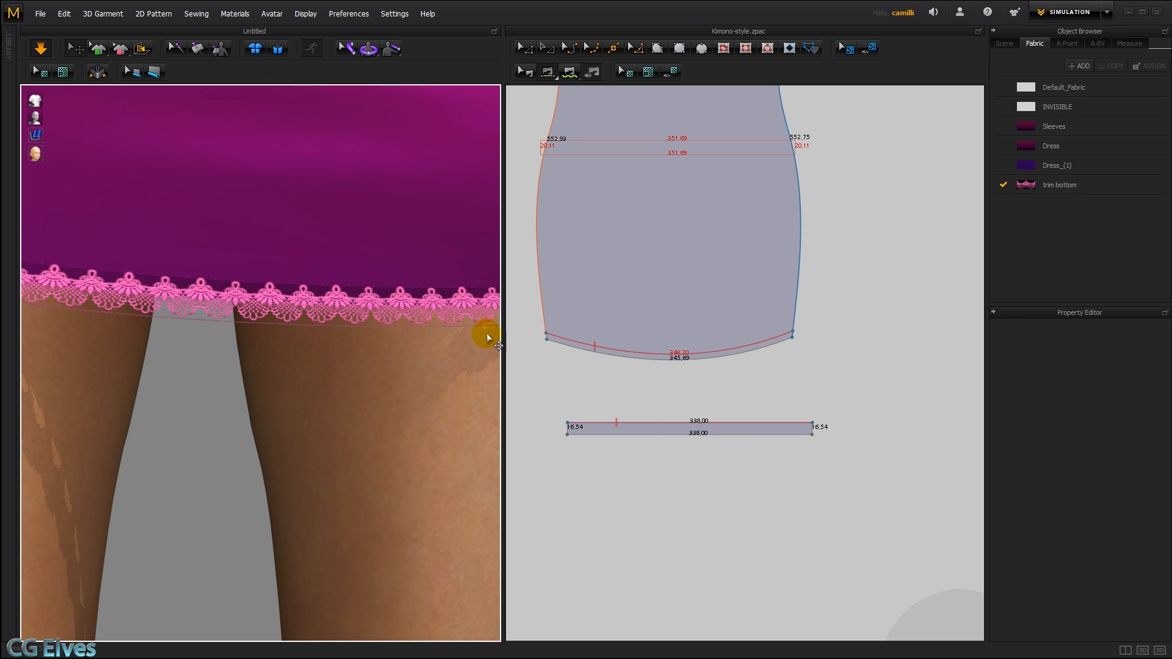
- Show the pattern textures again and inspect the lace motif on the hem strip at close range
{"action": "left_click", "coordinate": [672, 71]}
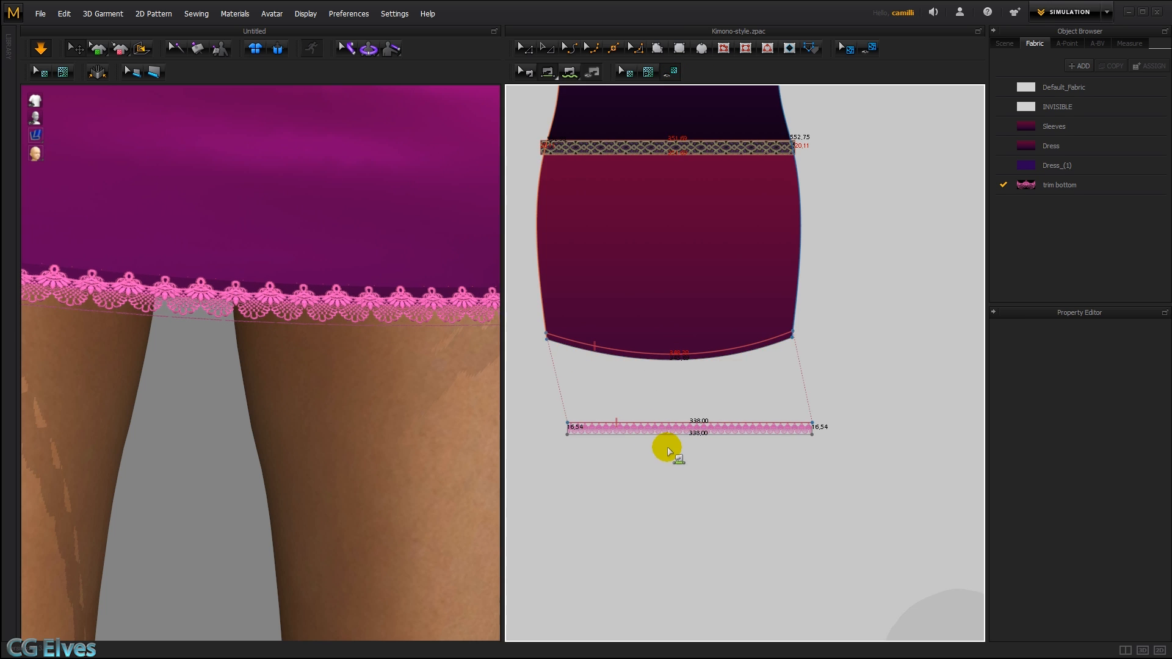
{"action": "scroll", "coordinate": [668, 452], "scroll_direction": "up", "scroll_amount": 5}
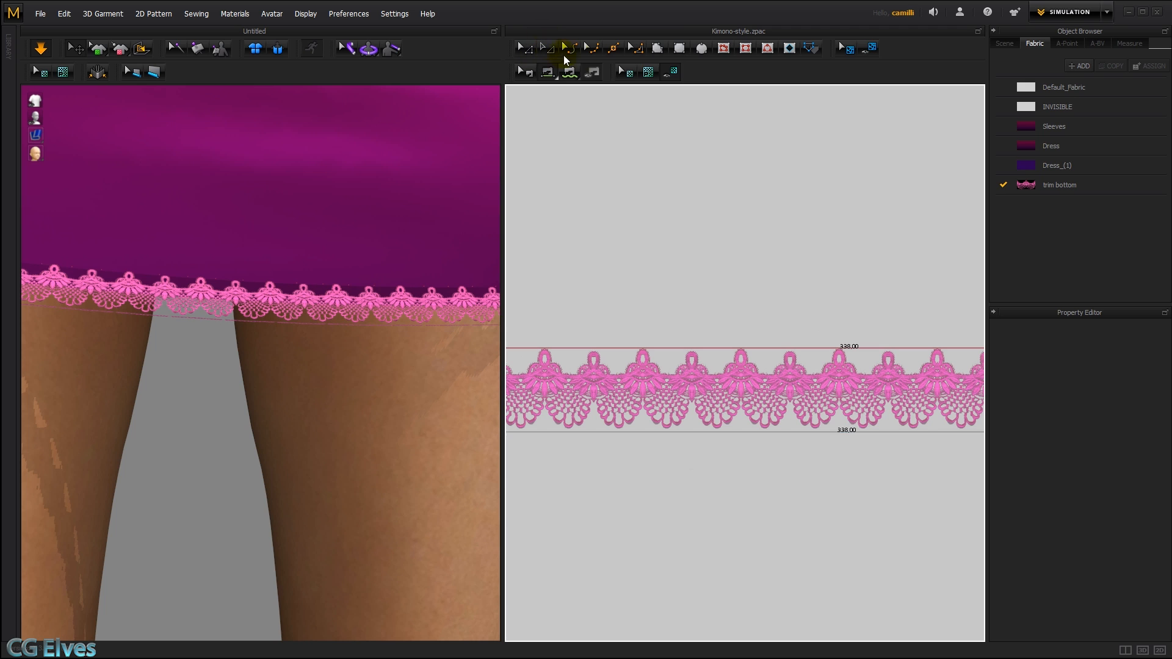
{"action": "left_click", "coordinate": [627, 73]}
{"action": "scroll", "coordinate": [660, 388], "scroll_direction": "up", "scroll_amount": 2}
{"action": "scroll", "coordinate": [661, 383], "scroll_direction": "up", "scroll_amount": 4}
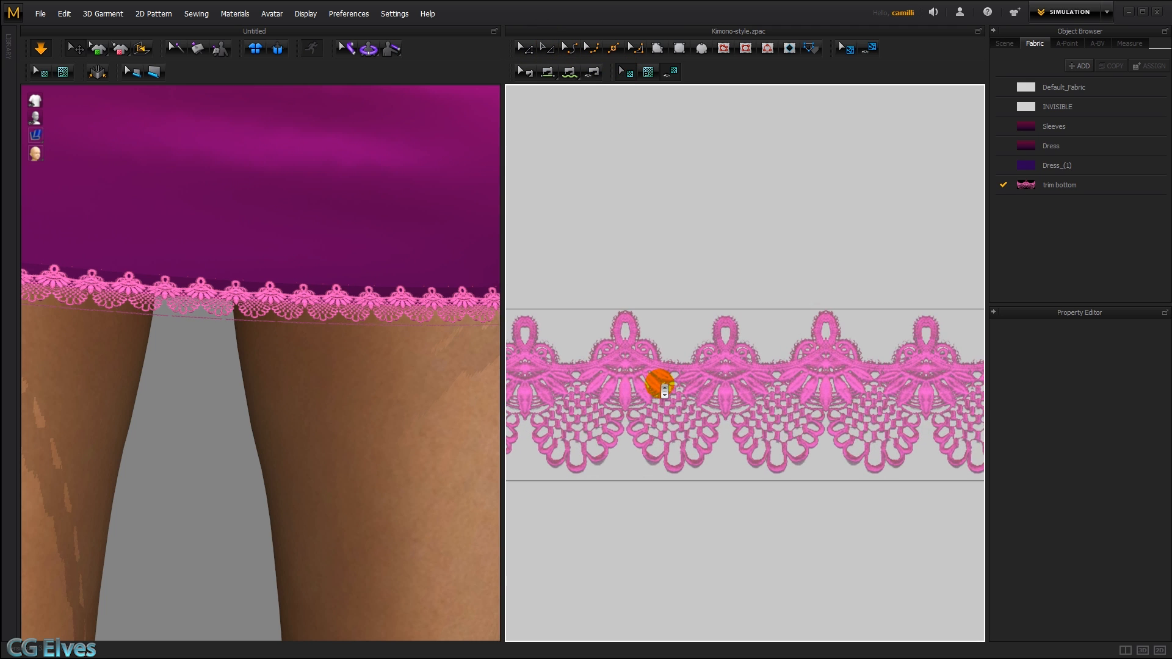
{"action": "scroll", "coordinate": [660, 384], "scroll_direction": "down", "scroll_amount": 5}
{"action": "left_click", "coordinate": [596, 425]}
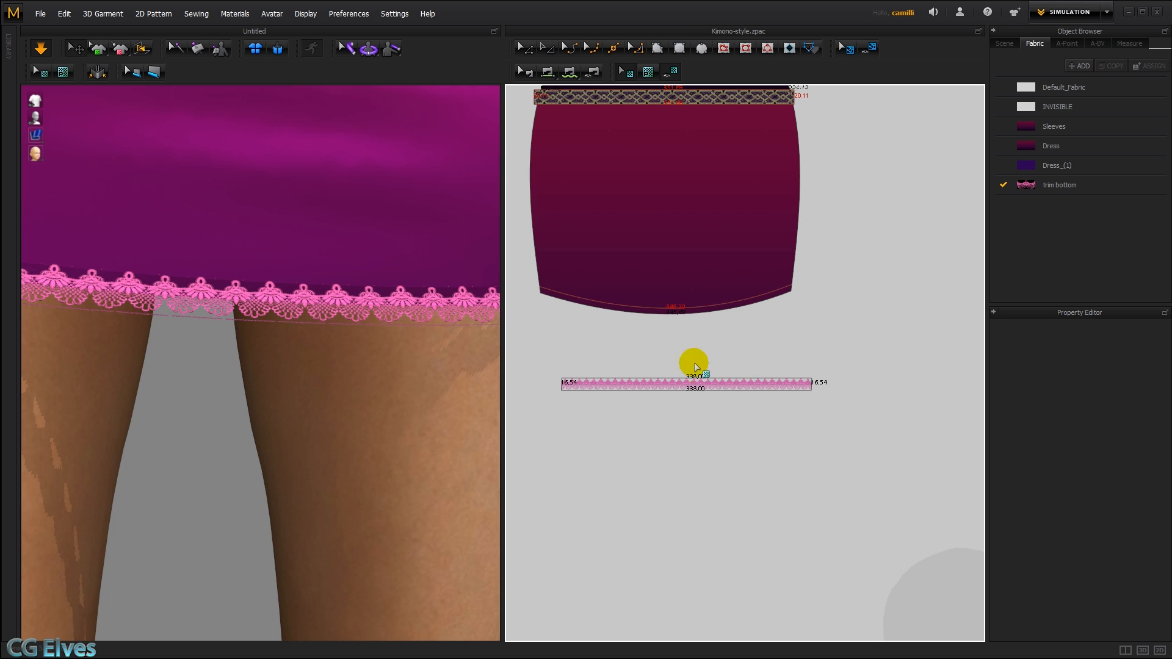
- Turn off Use Same Material as Front for the side of the trim bottom fabric, and remove its side texture
{"action": "left_click", "coordinate": [1047, 187]}
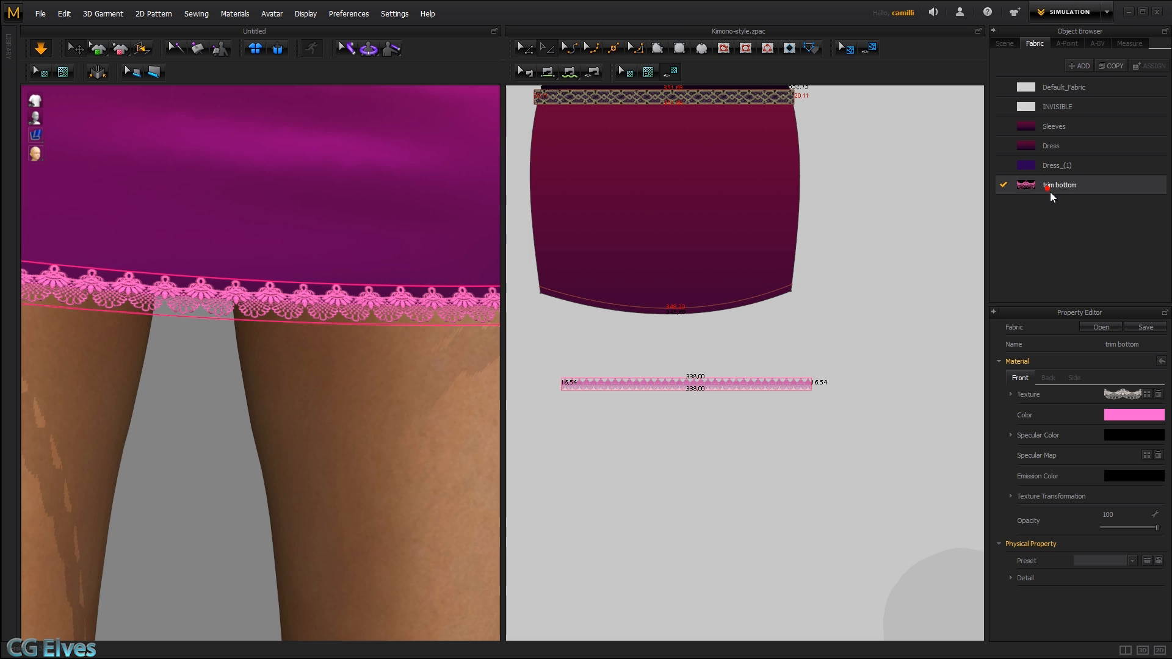
{"action": "left_click", "coordinate": [1076, 379]}
{"action": "left_click", "coordinate": [1104, 394]}
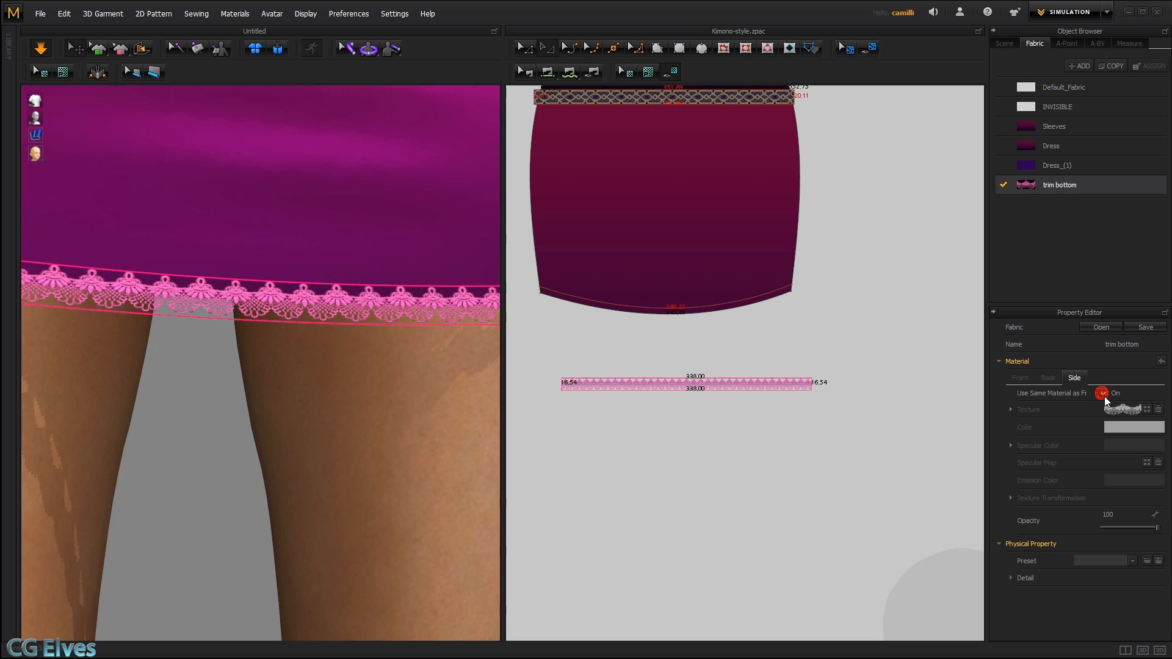
{"action": "left_click", "coordinate": [1159, 410]}
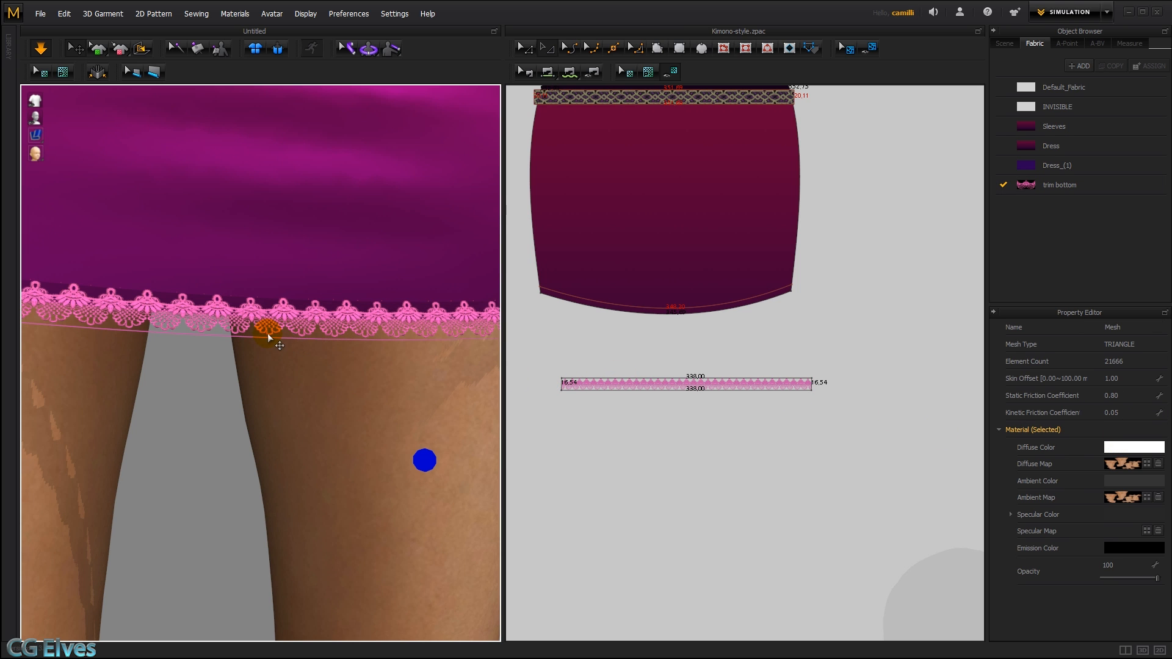
- Apply transparent-png from the Desktop as the side texture of the trim bottom fabric
{"action": "right_click_drag", "start_coordinate": [324, 365], "coordinate": [367, 359]}
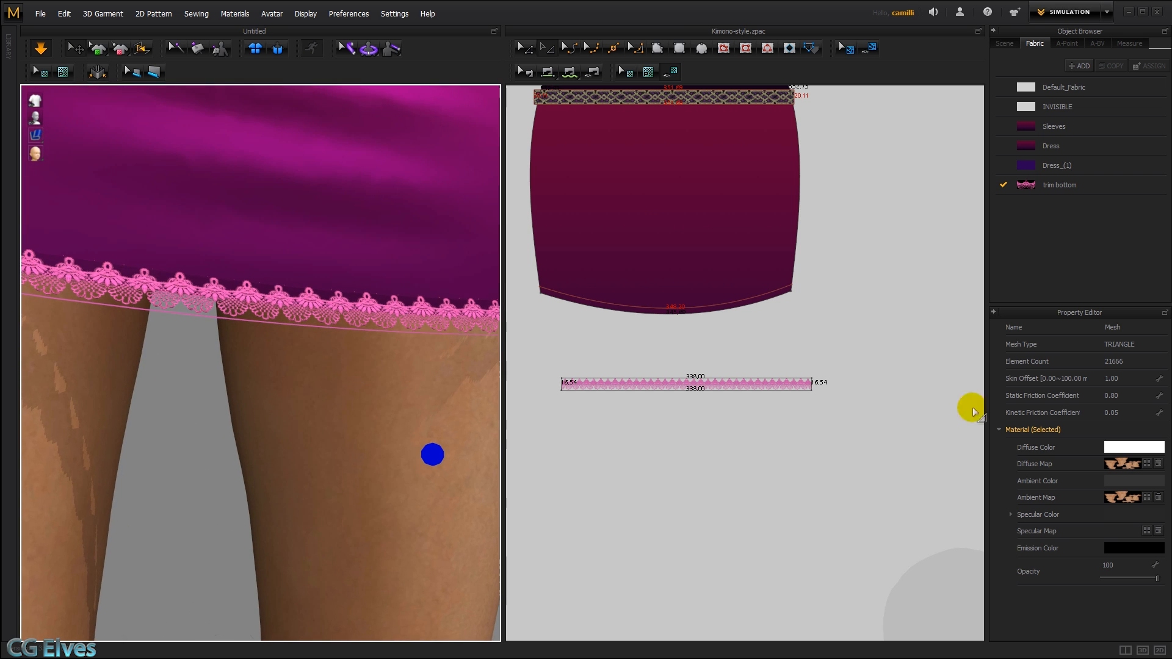
{"action": "left_click", "coordinate": [1043, 184]}
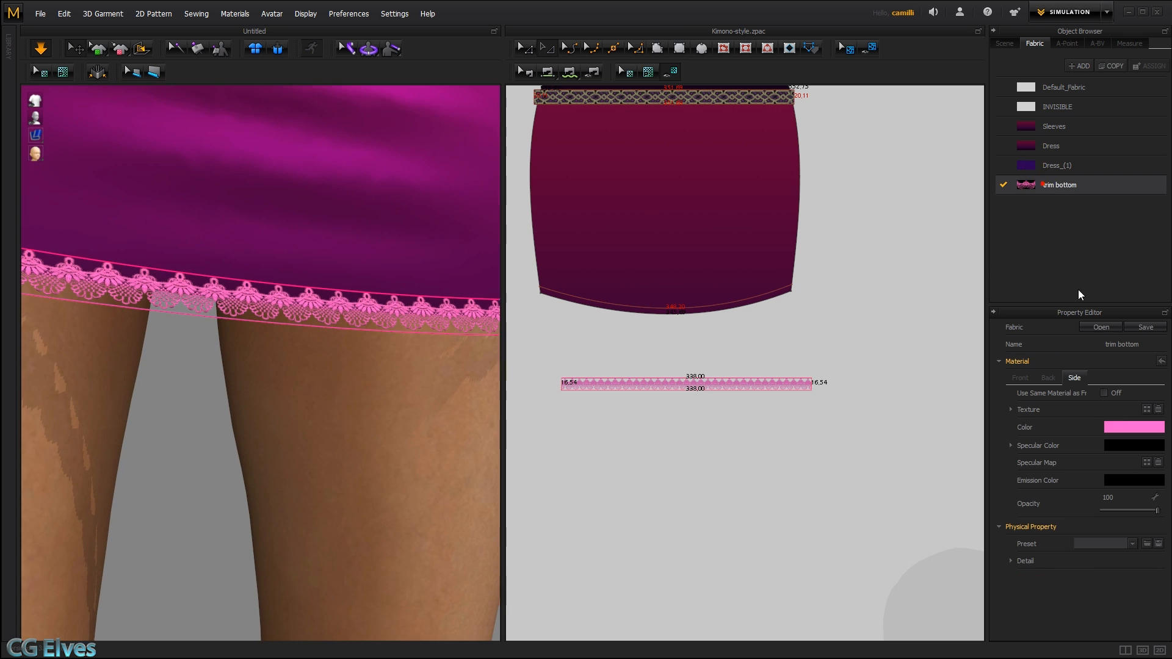
{"action": "left_click", "coordinate": [1147, 409]}
{"action": "left_click", "coordinate": [47, 84]}
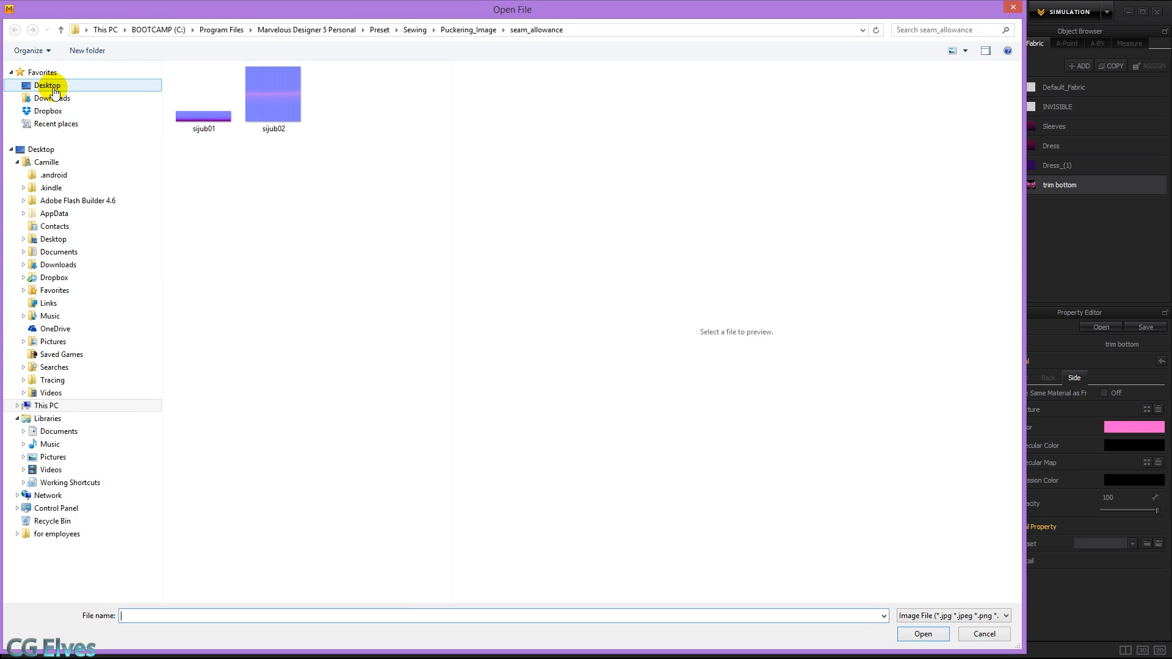
{"action": "left_click", "coordinate": [305, 383]}
{"action": "scroll", "coordinate": [304, 384], "scroll_direction": "down", "scroll_amount": 3}
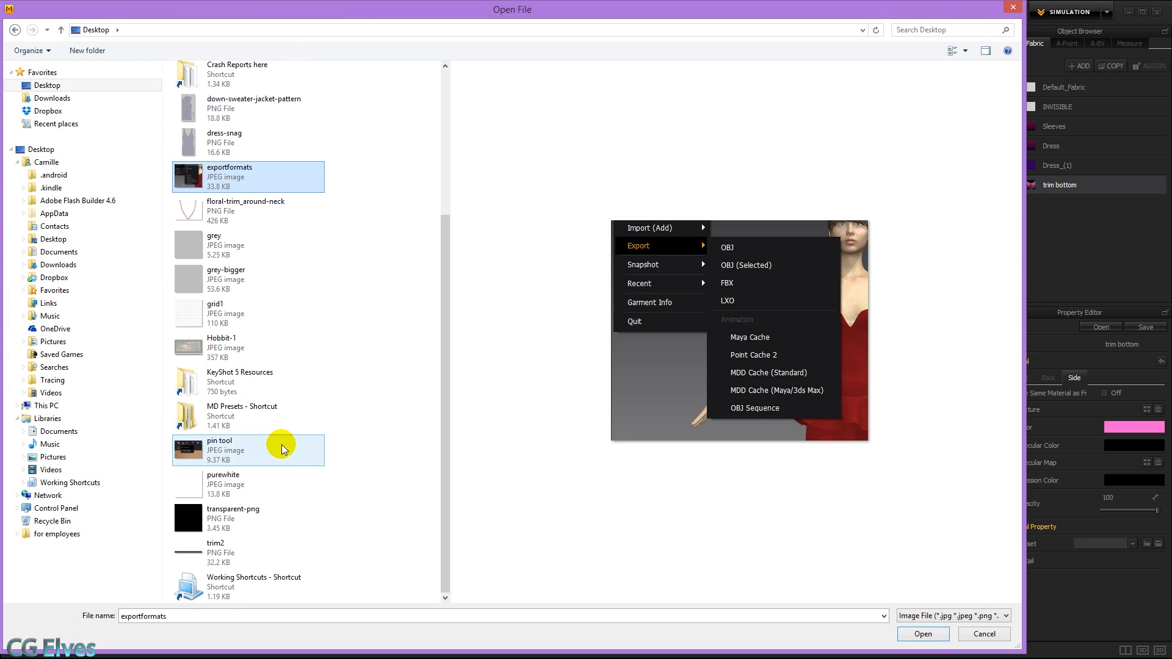
{"action": "left_click", "coordinate": [264, 525]}
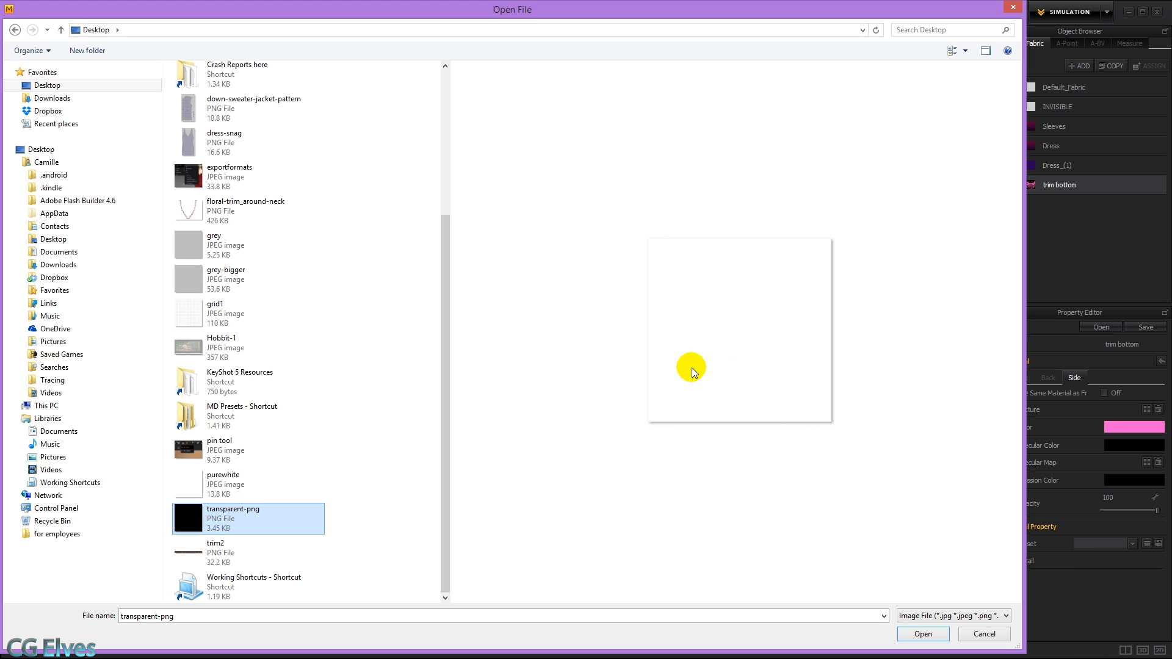
{"action": "double_click", "coordinate": [277, 519]}
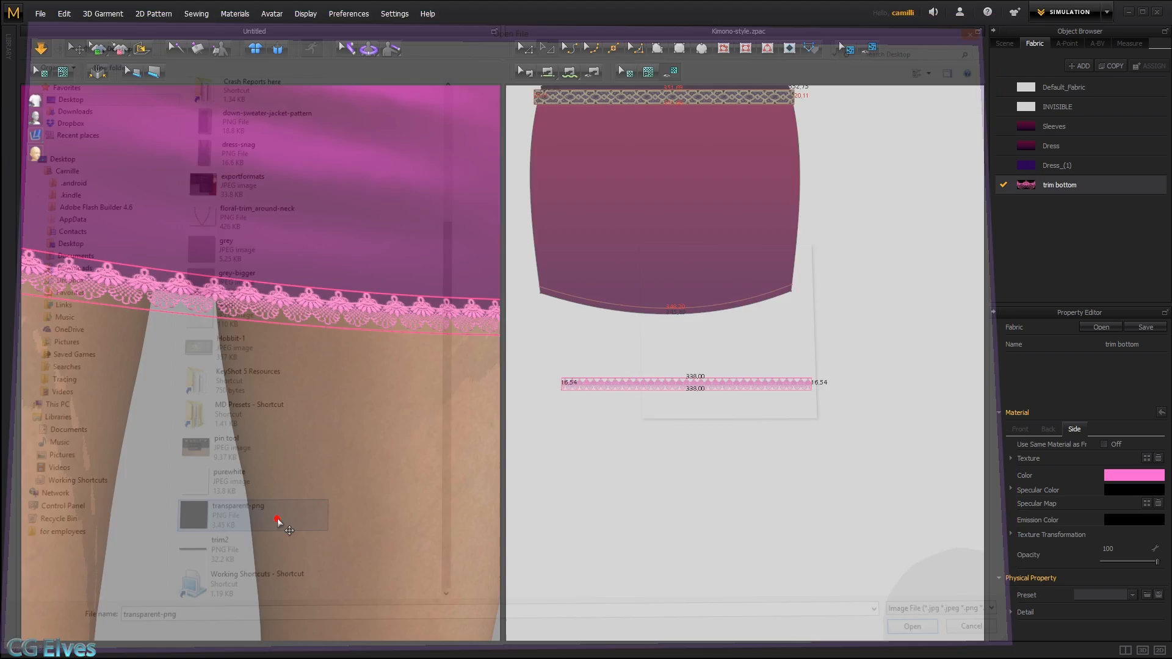
- Examine the lace strip's edges along the dress hem from several angles in the 3D view
{"action": "left_click", "coordinate": [321, 434]}
{"action": "mouse_move", "coordinate": [352, 427]}
{"action": "right_mouse_down"}
{"action": "mouse_move", "coordinate": [400, 398]}
{"action": "mouse_move", "coordinate": [343, 439]}
{"action": "right_mouse_up"}
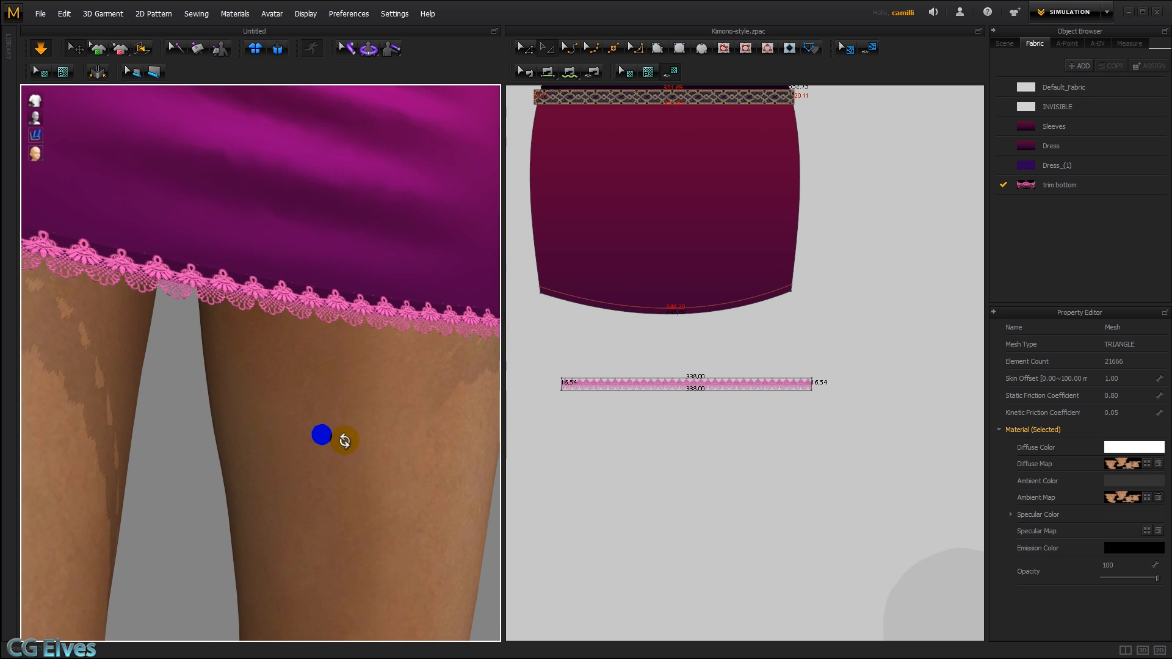
{"action": "left_click", "coordinate": [1061, 185]}
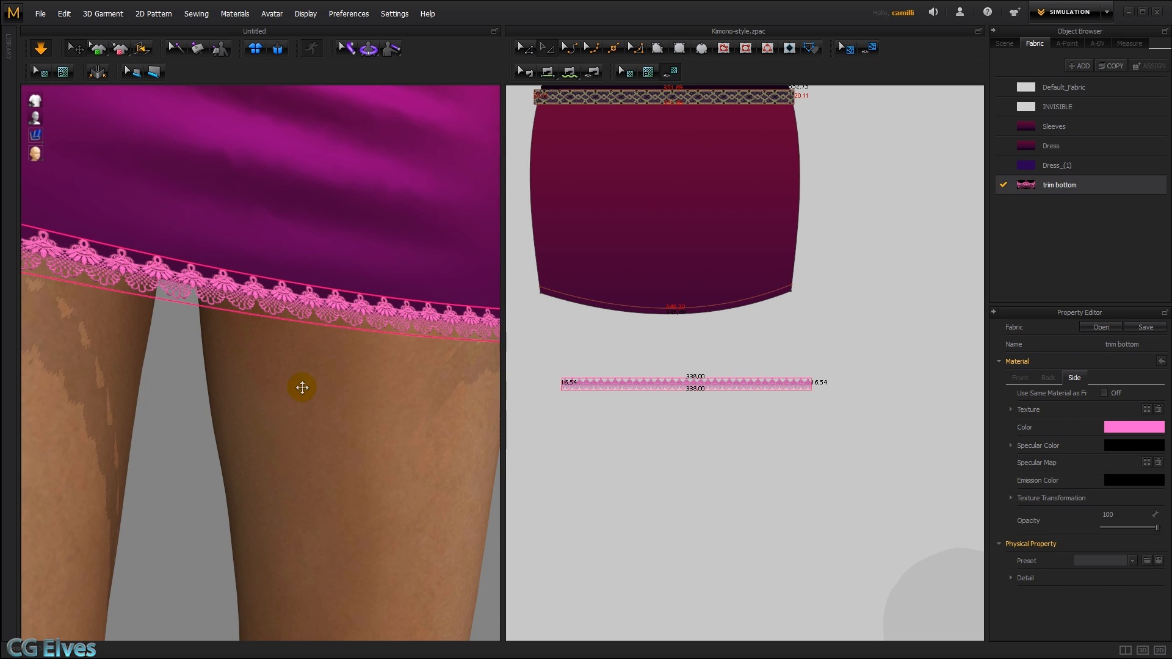
{"action": "right_click_drag", "start_coordinate": [269, 369], "coordinate": [296, 364]}
{"action": "left_click", "coordinate": [375, 383]}
{"action": "right_click_drag", "start_coordinate": [338, 421], "coordinate": [178, 427]}
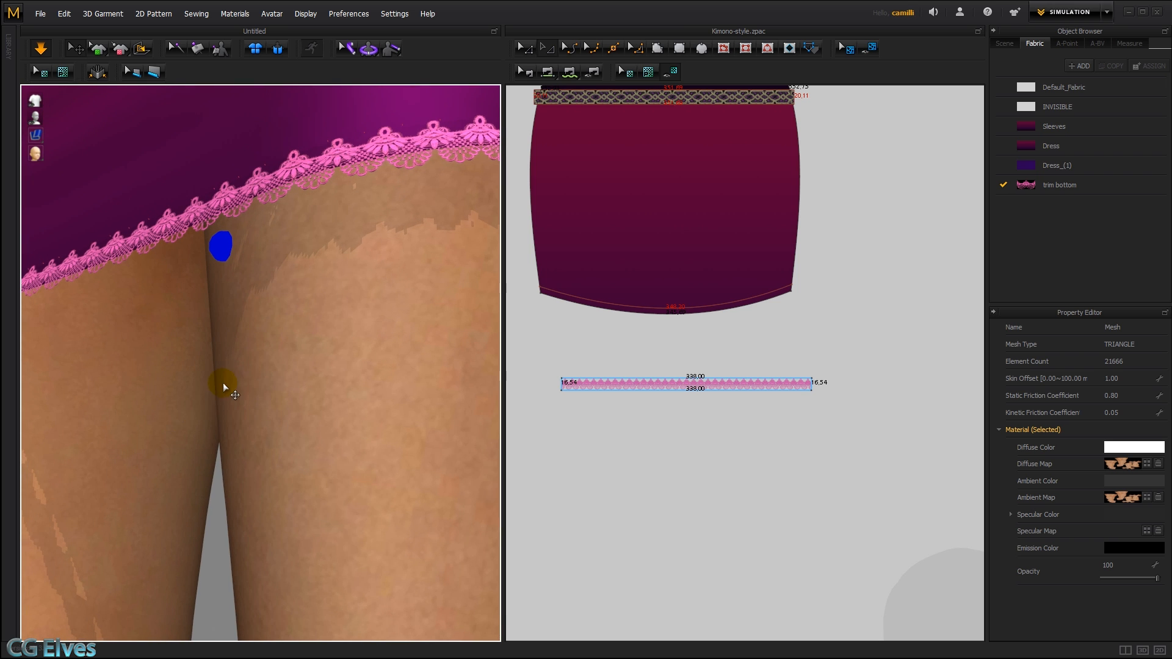
{"action": "right_click_drag", "start_coordinate": [224, 384], "coordinate": [251, 416]}
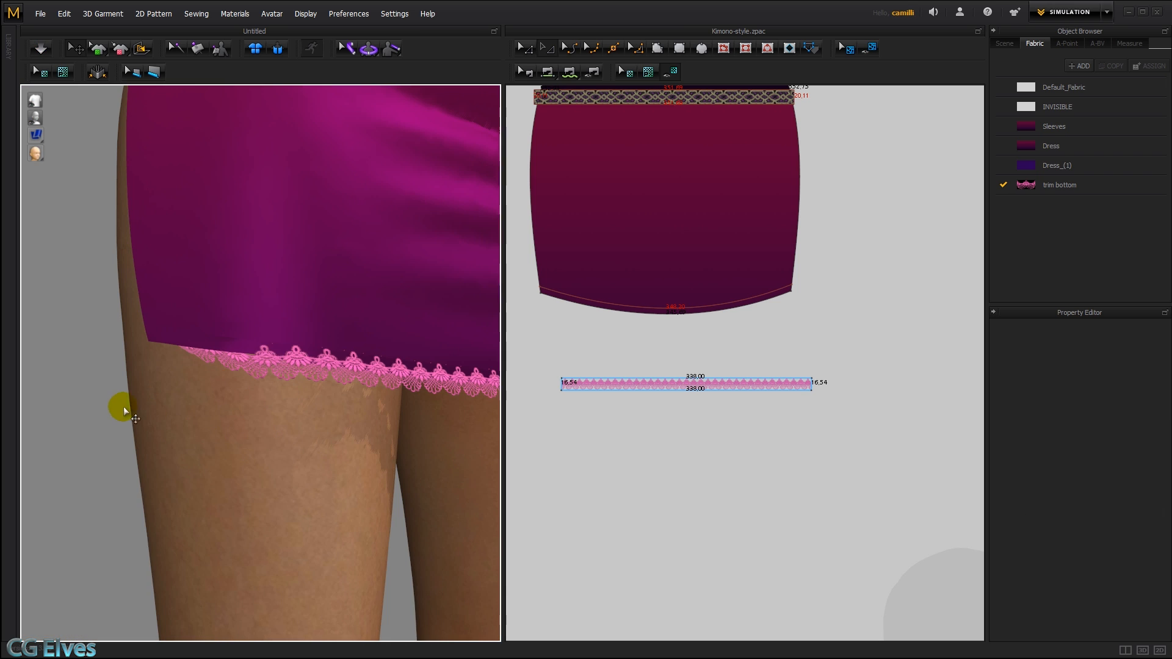
- Simulate the garment and set the lace strip's Layer to 1 to bring it outside the dress hem
{"action": "key", "text": "space"}
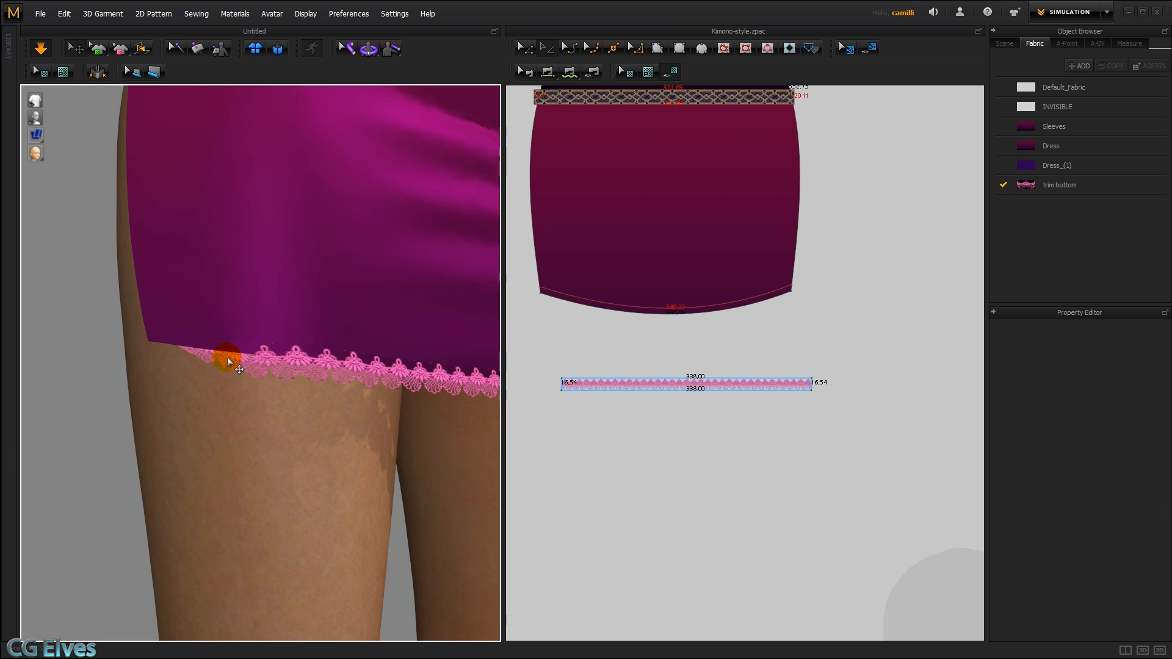
{"action": "mouse_move", "coordinate": [246, 367]}
{"action": "left_mouse_down"}
{"action": "mouse_move", "coordinate": [214, 333]}
{"action": "mouse_move", "coordinate": [234, 361]}
{"action": "left_mouse_up"}
{"action": "left_click", "coordinate": [331, 357]}
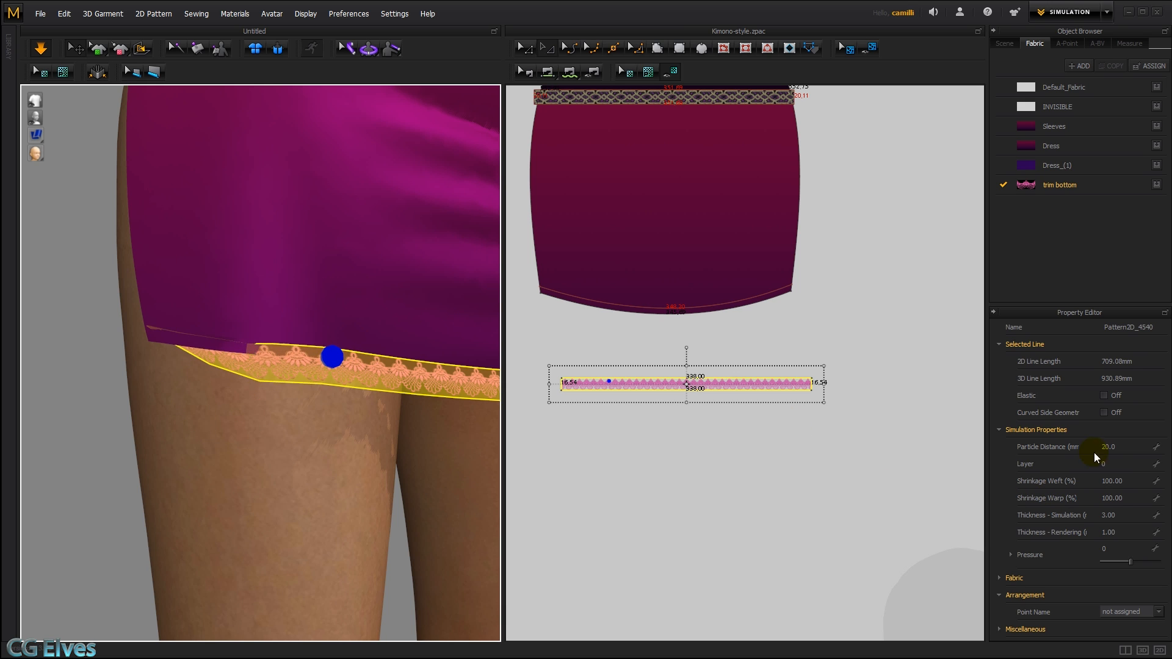
{"action": "left_click", "coordinate": [1115, 463]}
{"action": "type", "text": "1"}
{"action": "key", "text": "Return"}
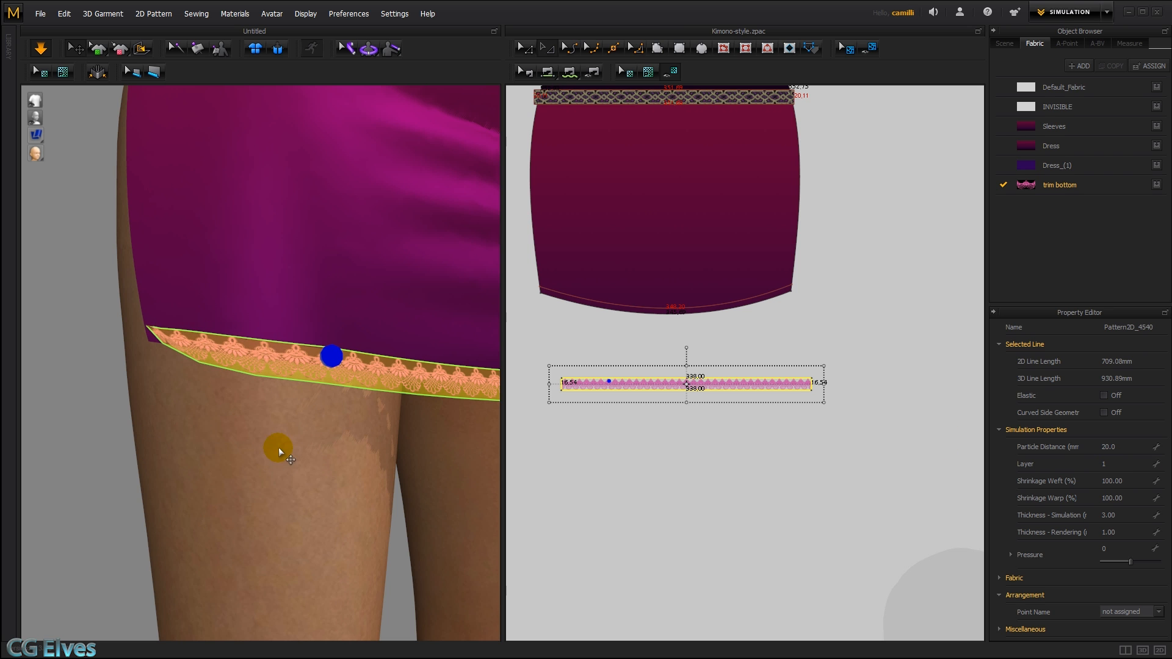
- Examine the lace hem from the side and front, and view the whole dress with its neckline and hip trims
{"action": "scroll", "coordinate": [355, 398], "scroll_direction": "down", "scroll_amount": 3}
{"action": "middle_click_drag", "start_coordinate": [373, 394], "coordinate": [312, 397]}
{"action": "right_click_drag", "start_coordinate": [312, 397], "coordinate": [241, 418]}
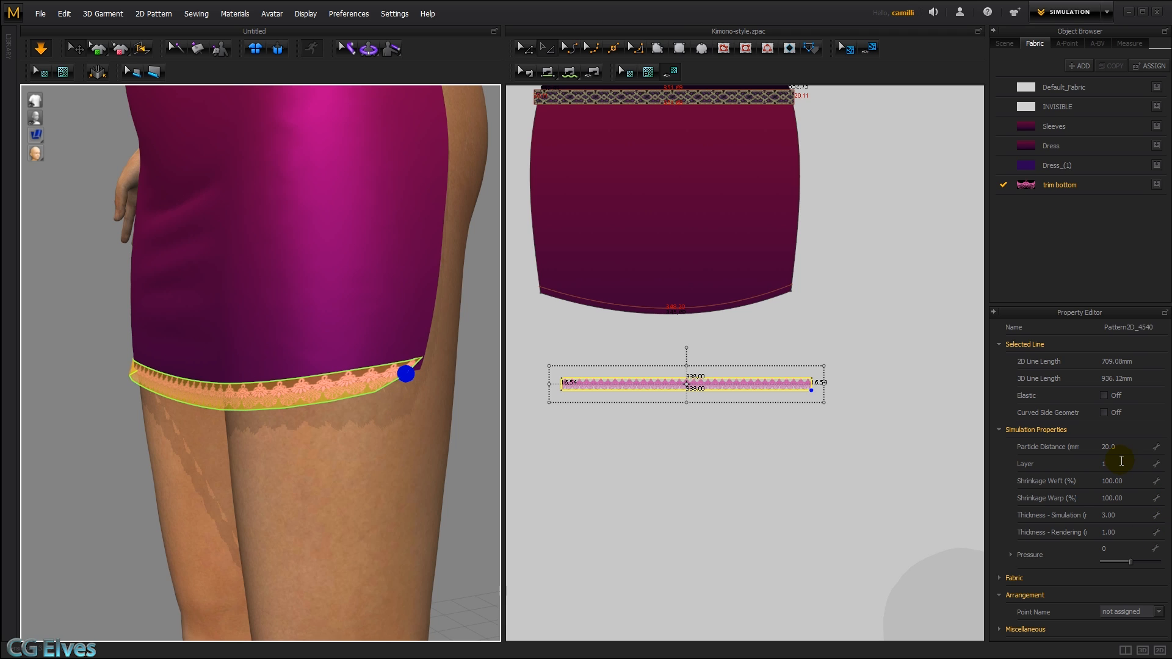
{"action": "left_click", "coordinate": [1100, 465]}
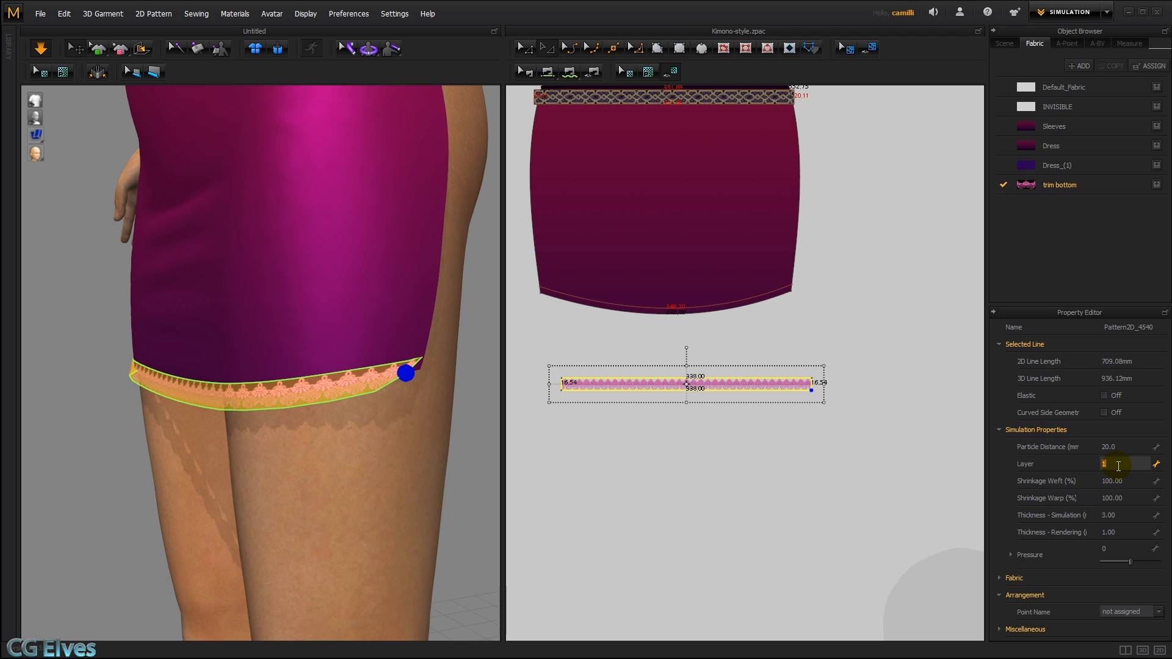
{"action": "key", "text": "Return"}
{"action": "left_click", "coordinate": [754, 534]}
{"action": "right_click_drag", "start_coordinate": [329, 489], "coordinate": [429, 459]}
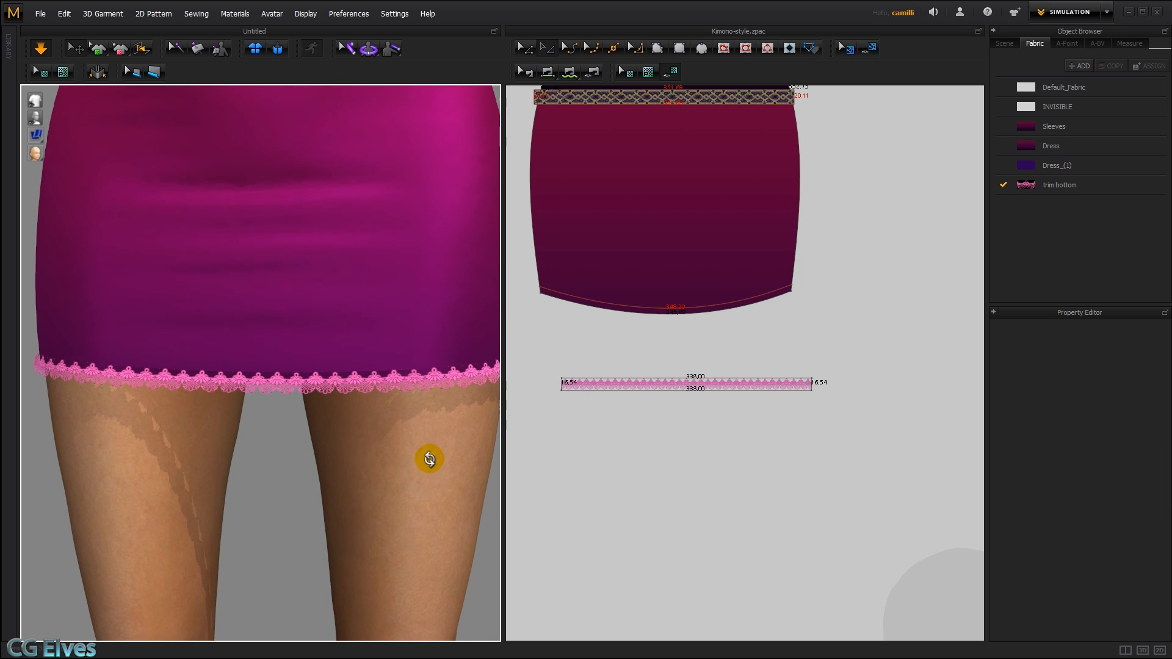
{"action": "scroll", "coordinate": [411, 450], "scroll_direction": "down", "scroll_amount": 3}
{"action": "middle_click_drag", "start_coordinate": [416, 466], "coordinate": [444, 571]}
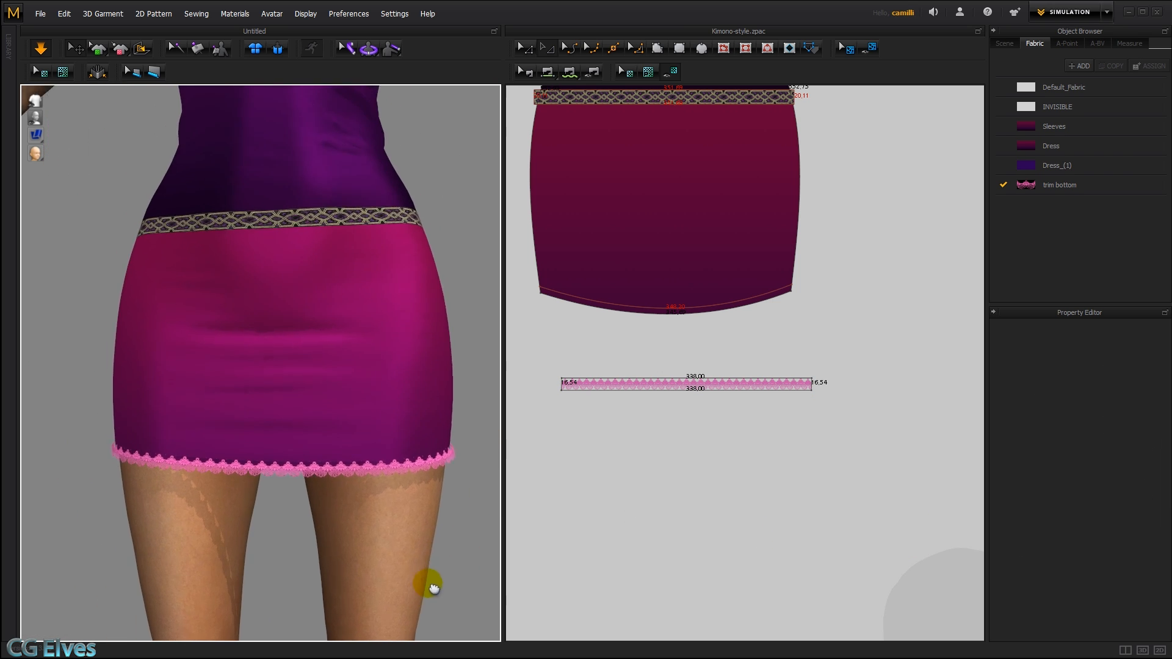
{"action": "scroll", "coordinate": [401, 434], "scroll_direction": "down", "scroll_amount": 5}
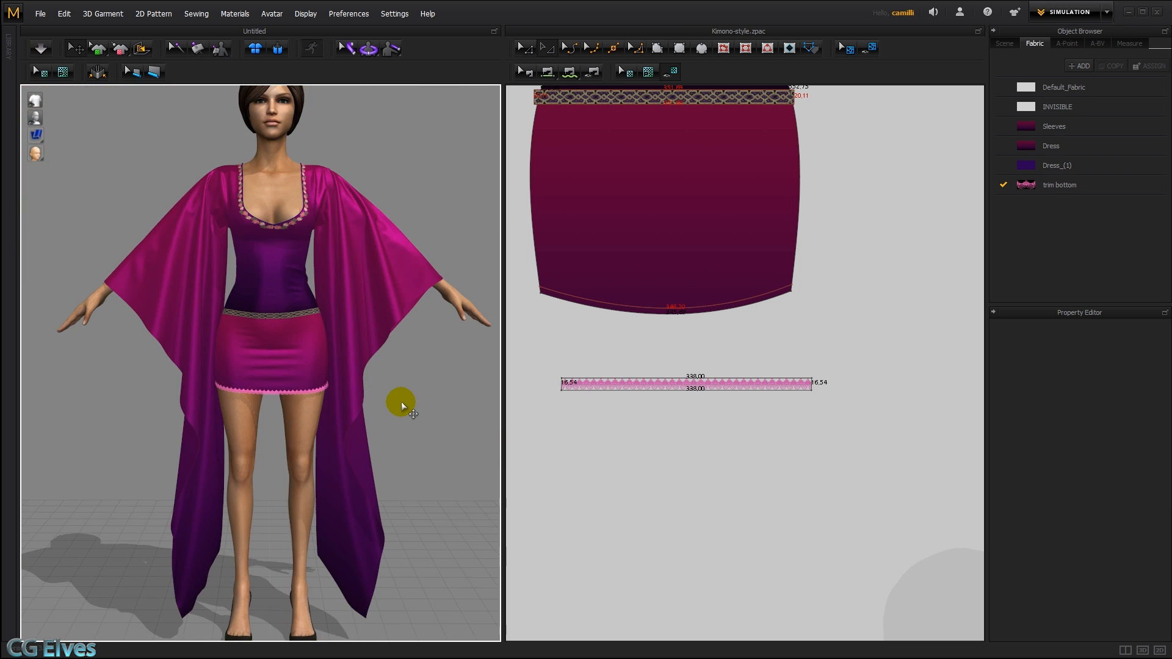